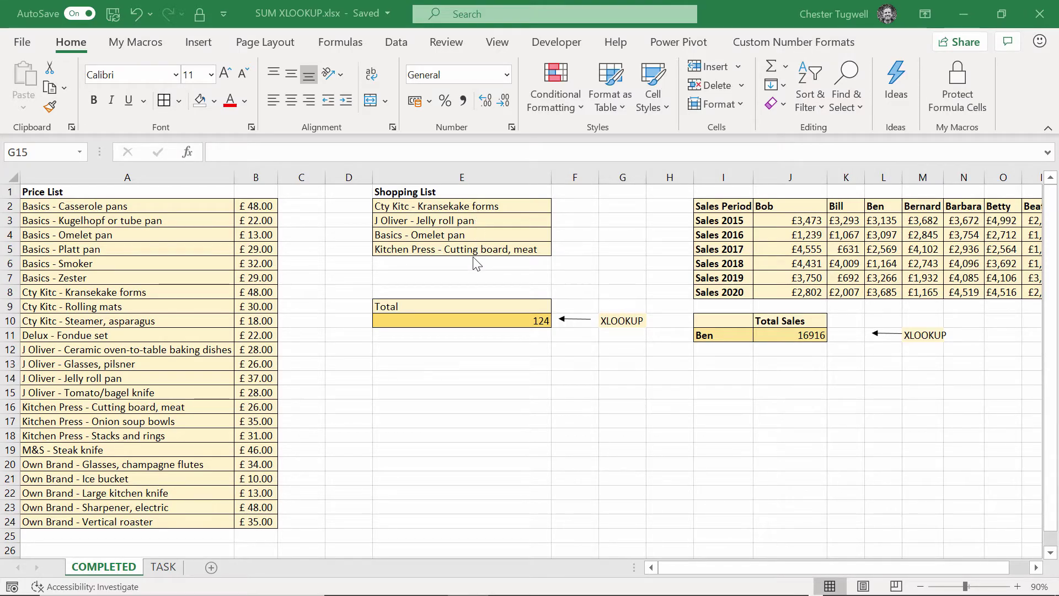
Inspect the finished Total formula in E10 and the salesperson name cell I11
{"action": "left_click", "coordinate": [478, 320]}
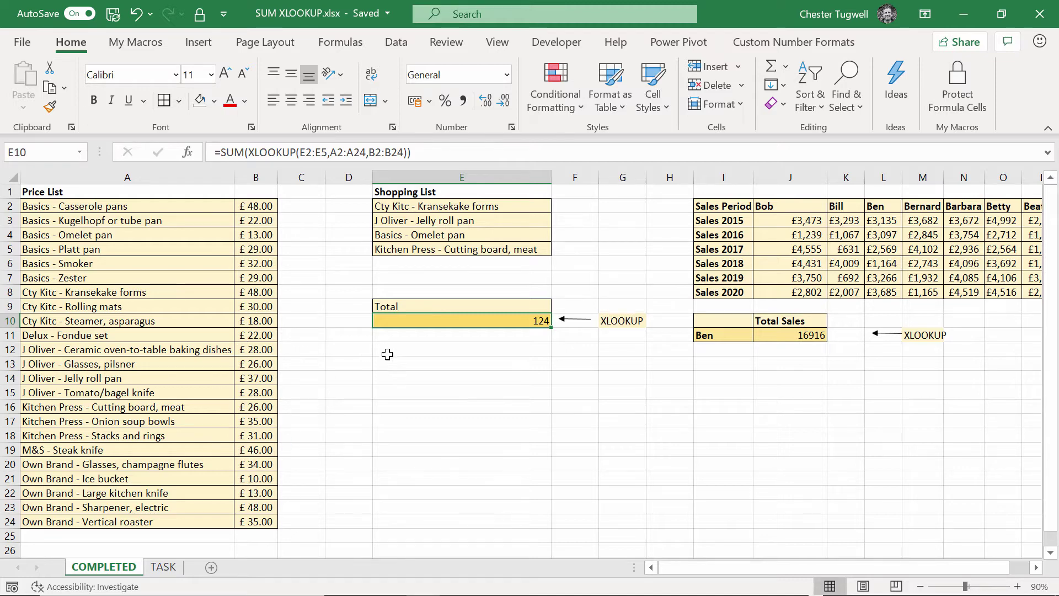
{"action": "left_click_drag", "start_coordinate": [724, 571], "coordinate": [757, 575]}
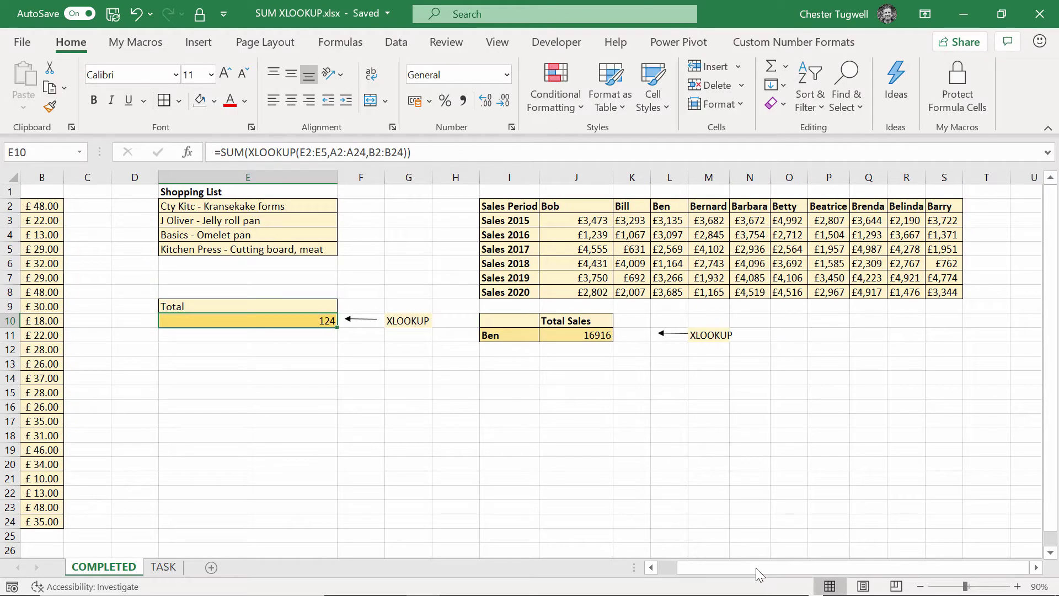
{"action": "left_click", "coordinate": [491, 333]}
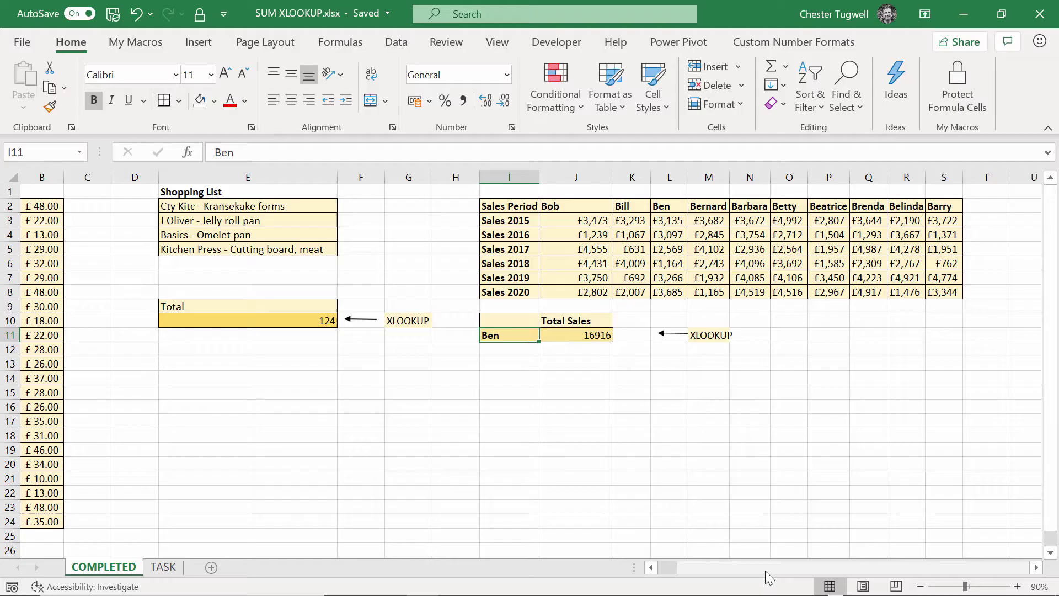
{"action": "left_click_drag", "start_coordinate": [766, 571], "coordinate": [713, 571]}
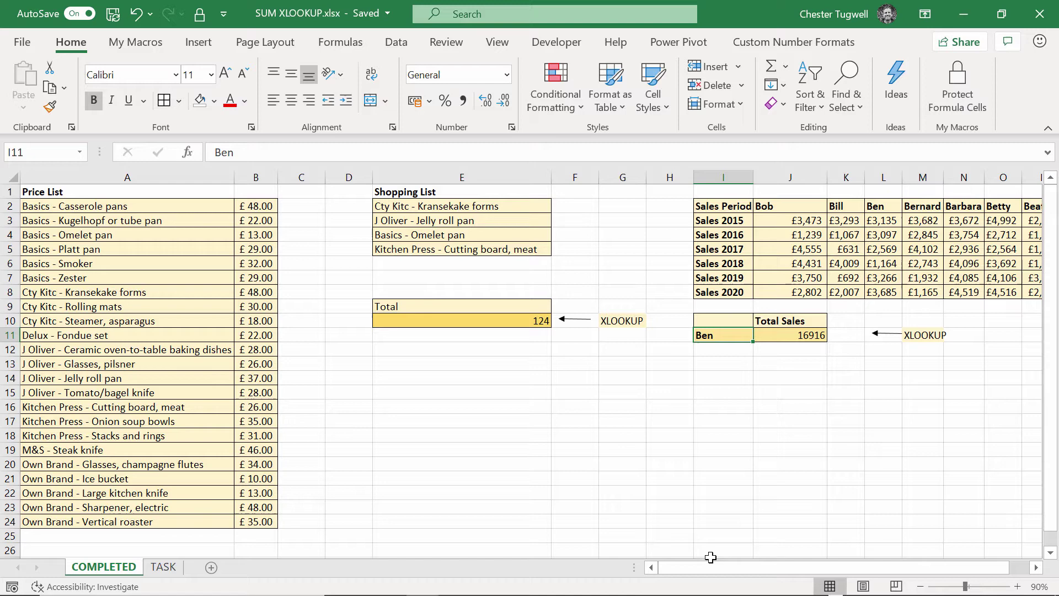
Switch to the TASK sheet, select the empty Total cell E10, then F2
{"action": "left_click", "coordinate": [171, 569]}
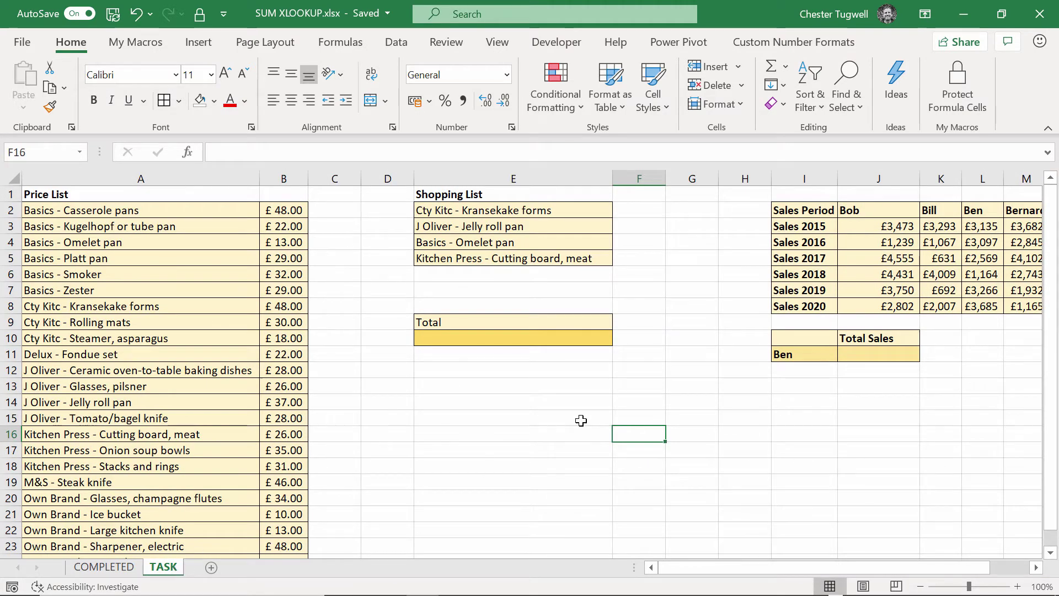
{"action": "left_click", "coordinate": [516, 408]}
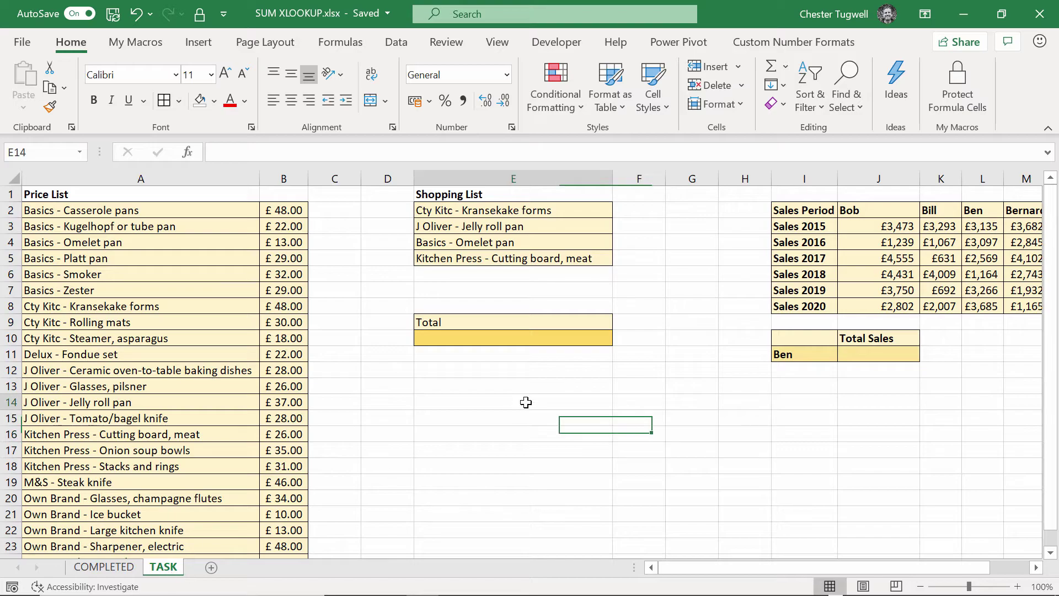
{"action": "left_click", "coordinate": [508, 337]}
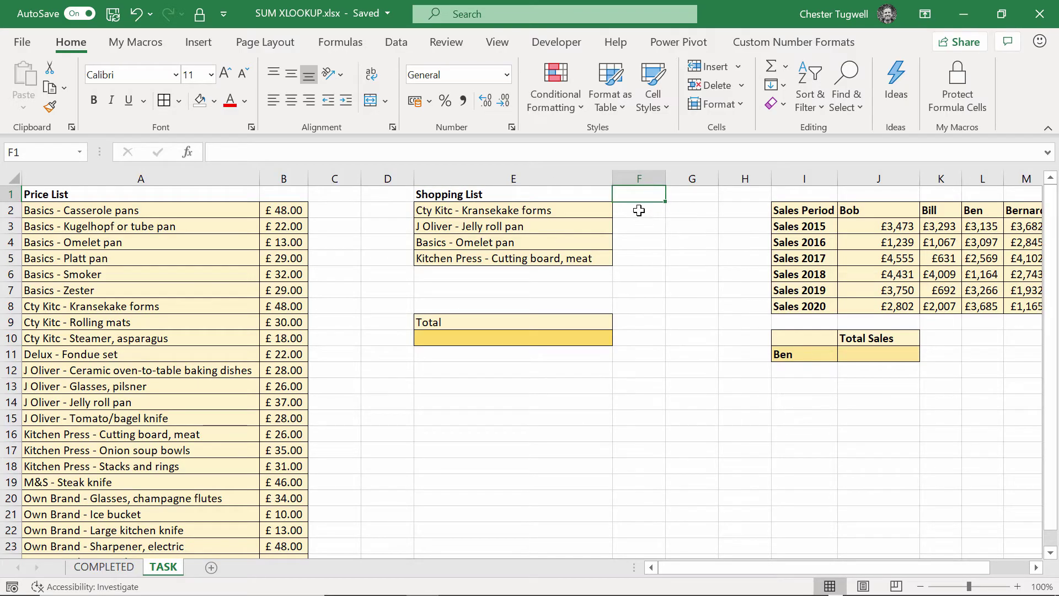
{"action": "mouse_move", "coordinate": [638, 210]}
{"action": "left_mouse_down"}
{"action": "mouse_move", "coordinate": [638, 247]}
{"action": "mouse_move", "coordinate": [639, 213]}
{"action": "left_mouse_up"}
Enter =VLOOKUP(E2,$A$2:$B$24,2,0) in F2, returning the price 48
{"action": "double_click", "coordinate": [629, 209]}
{"action": "type", "text": "=vl"}
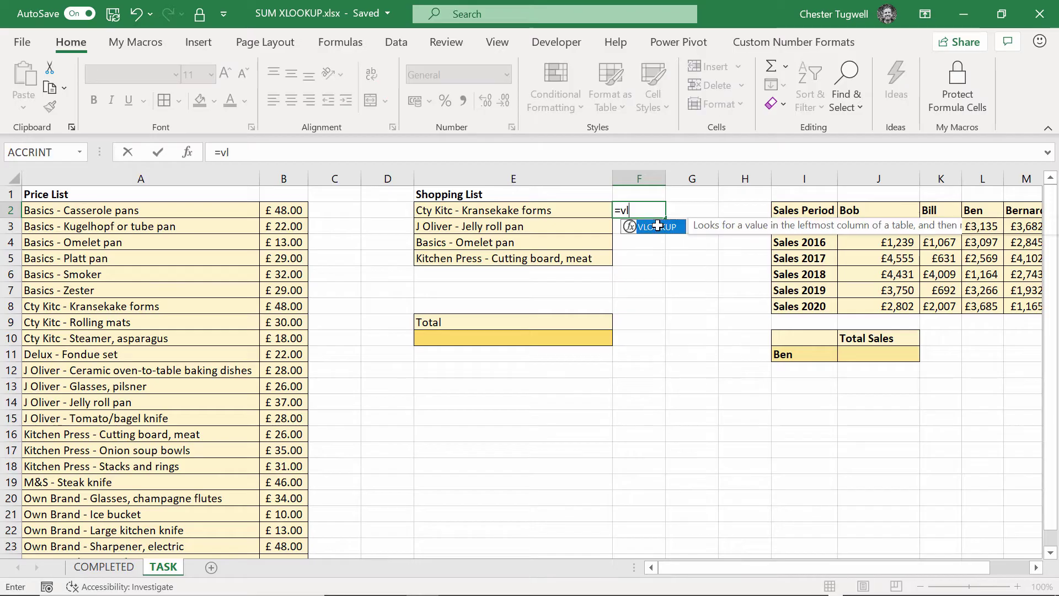
{"action": "key", "text": "Tab"}
{"action": "left_click", "coordinate": [529, 212]}
{"action": "key", "text": "F4"}
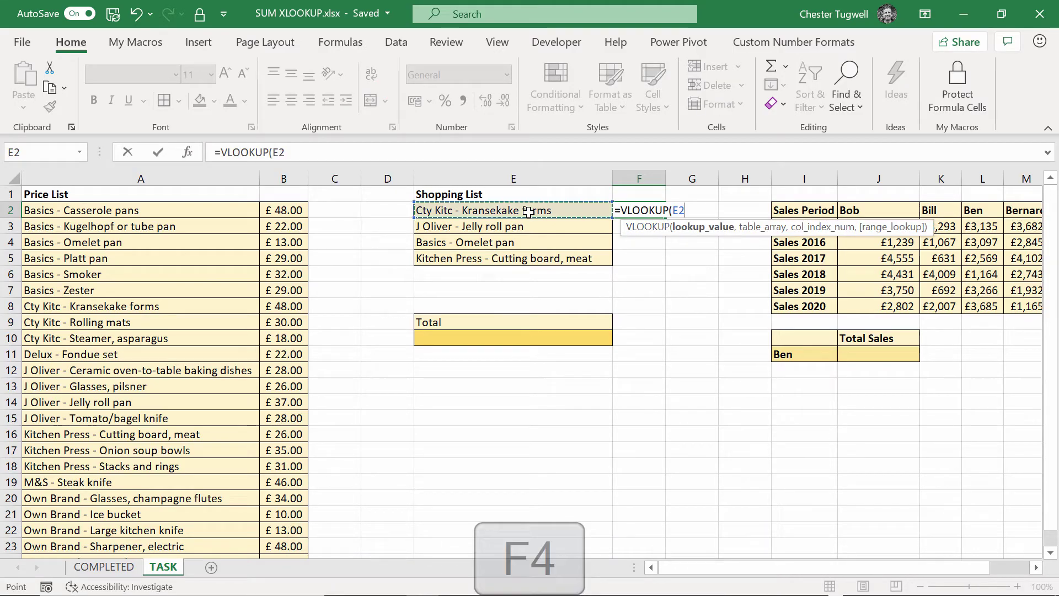
{"action": "type", "text": ","}
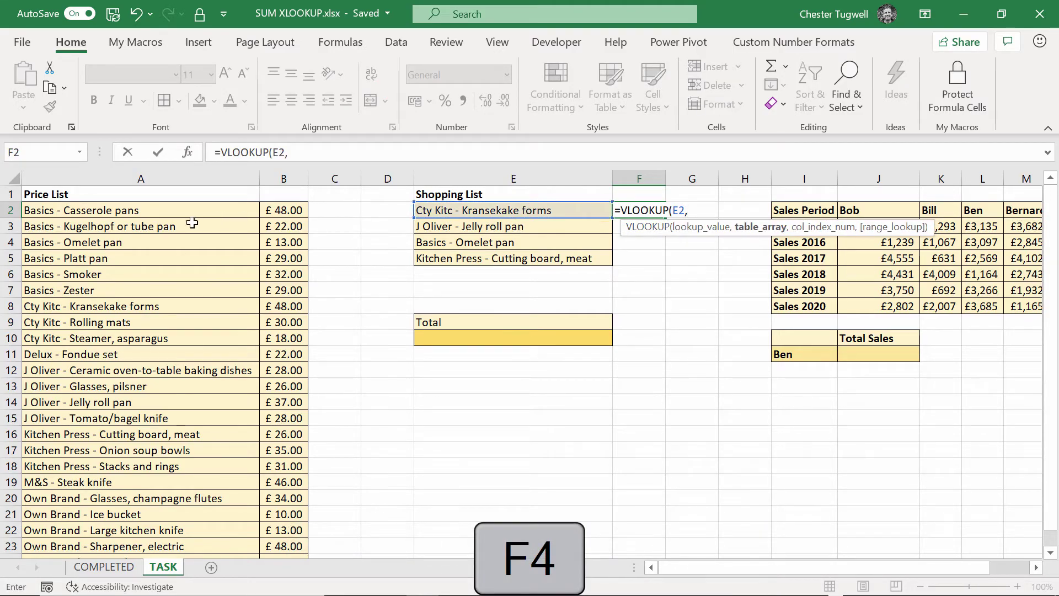
{"action": "left_click_drag", "start_coordinate": [179, 214], "coordinate": [292, 207]}
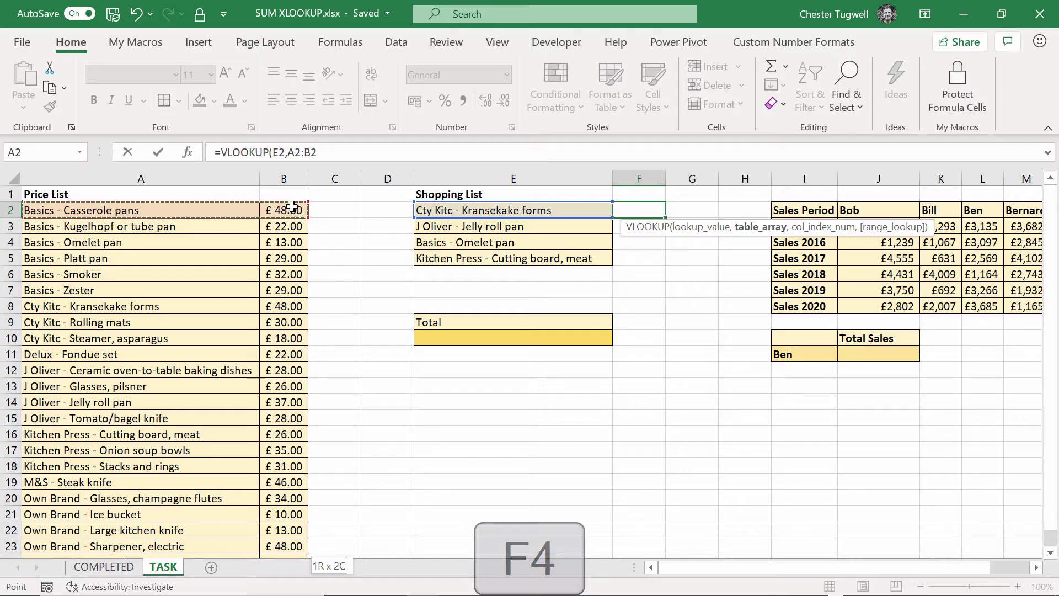
{"action": "key", "text": "ctrl+shift+Down"}
{"action": "key", "text": "F4"}
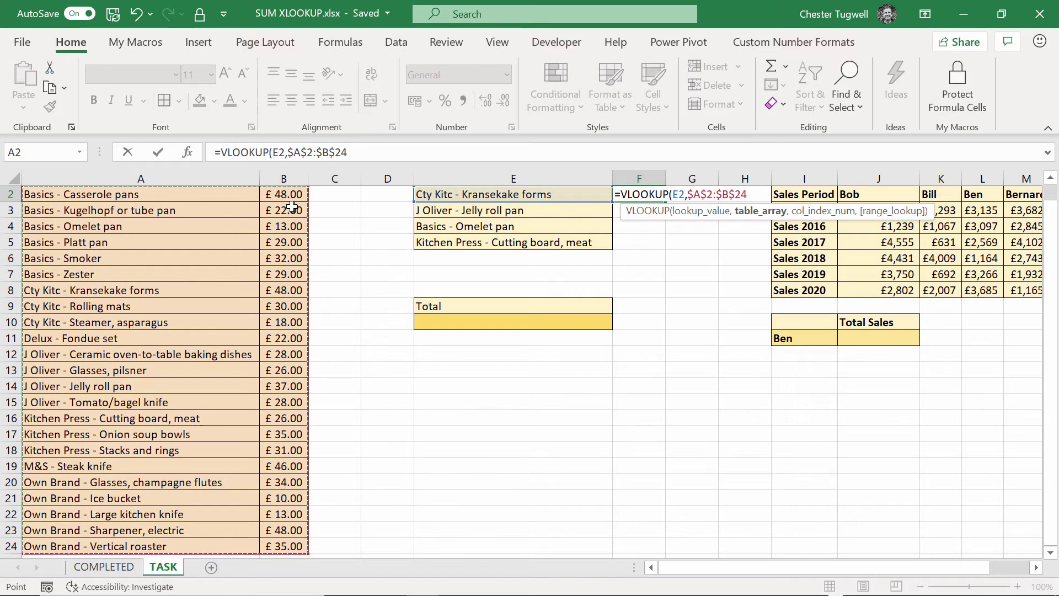
{"action": "type", "text": ",2"}
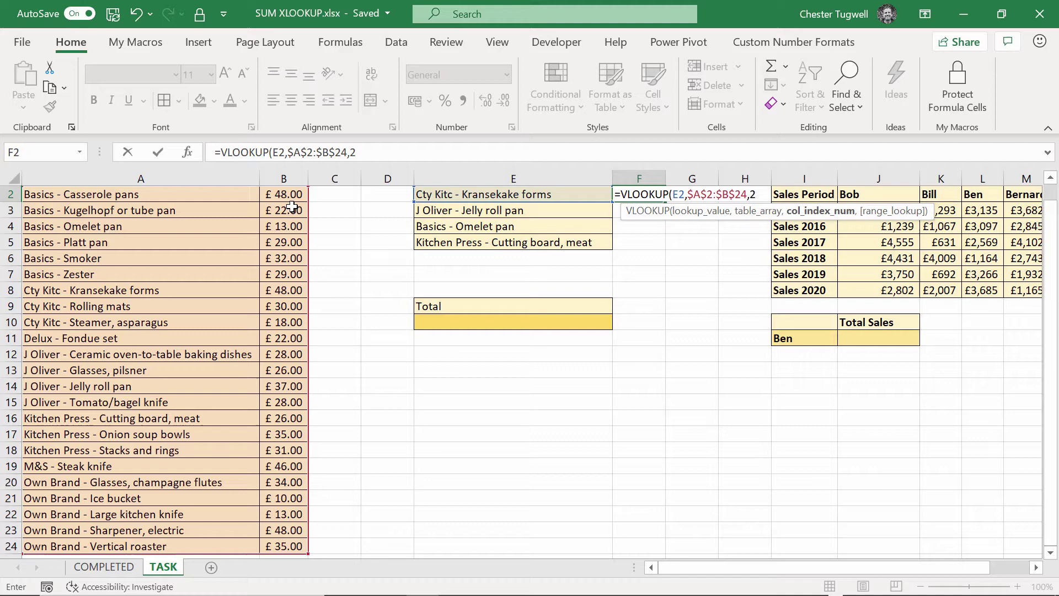
{"action": "type", "text": ",0)"}
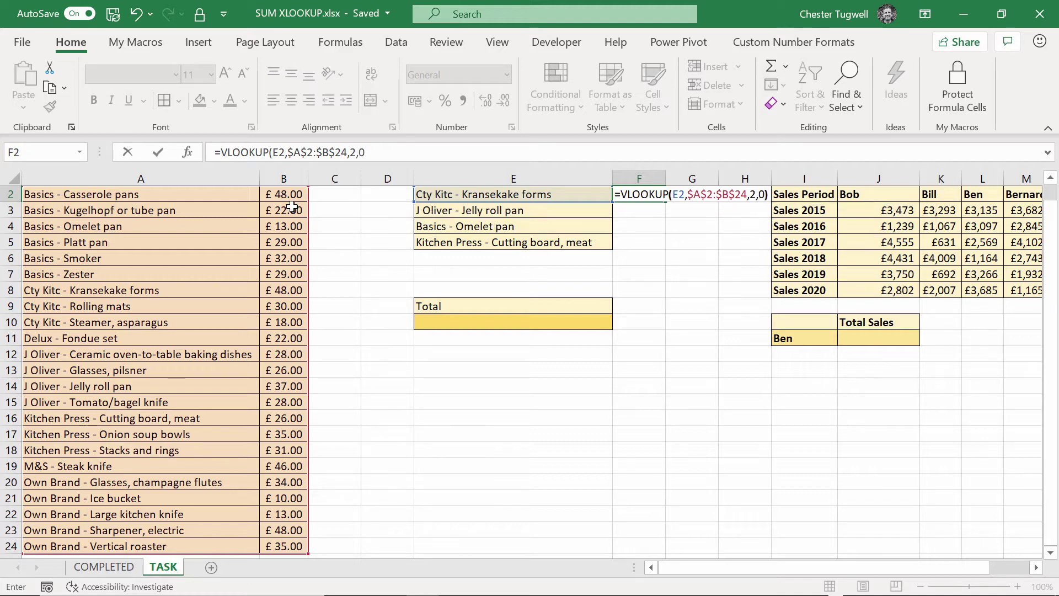
{"action": "key", "text": "Return"}
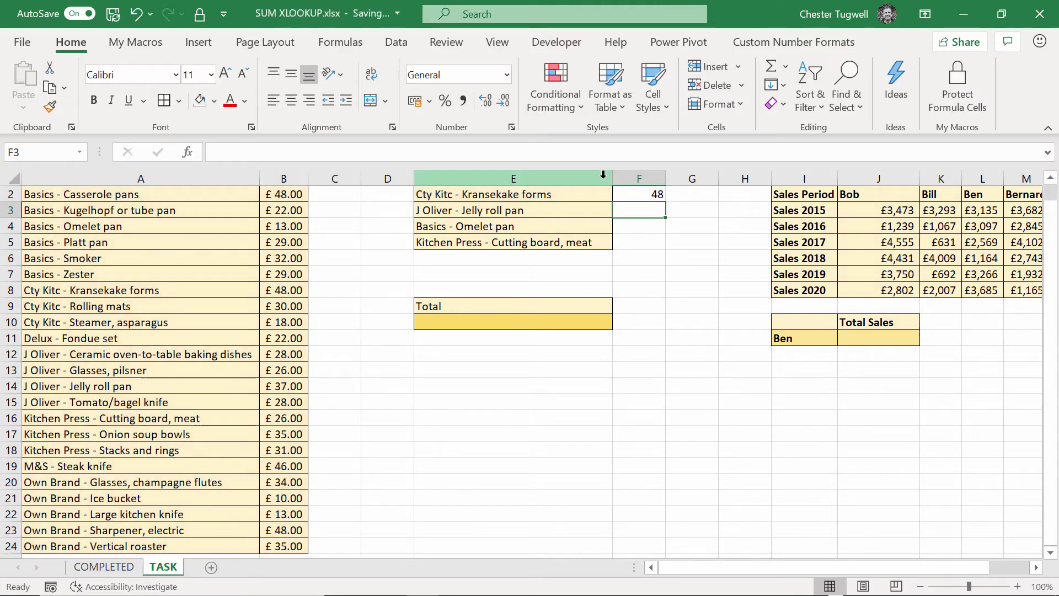
Fill the lookup down to F5 and total it with =SUM(F2:F5) in F6, giving 124
{"action": "scroll", "coordinate": [657, 212], "scroll_direction": "up", "scroll_amount": 1}
{"action": "left_click", "coordinate": [659, 213]}
{"action": "left_click_drag", "start_coordinate": [665, 219], "coordinate": [661, 268]}
{"action": "left_click", "coordinate": [641, 274]}
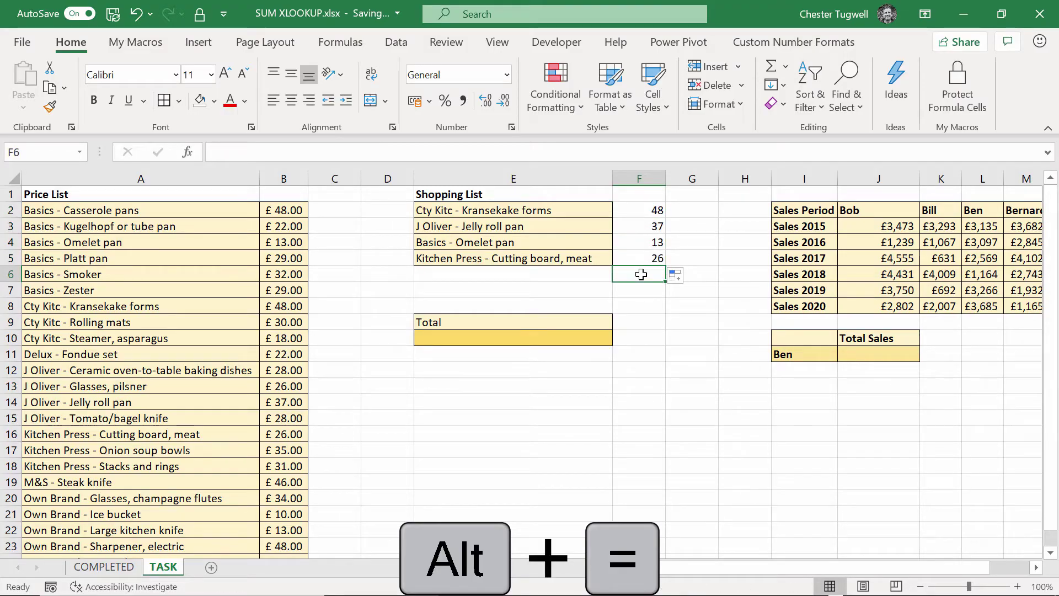
{"action": "key", "text": "alt+equal"}
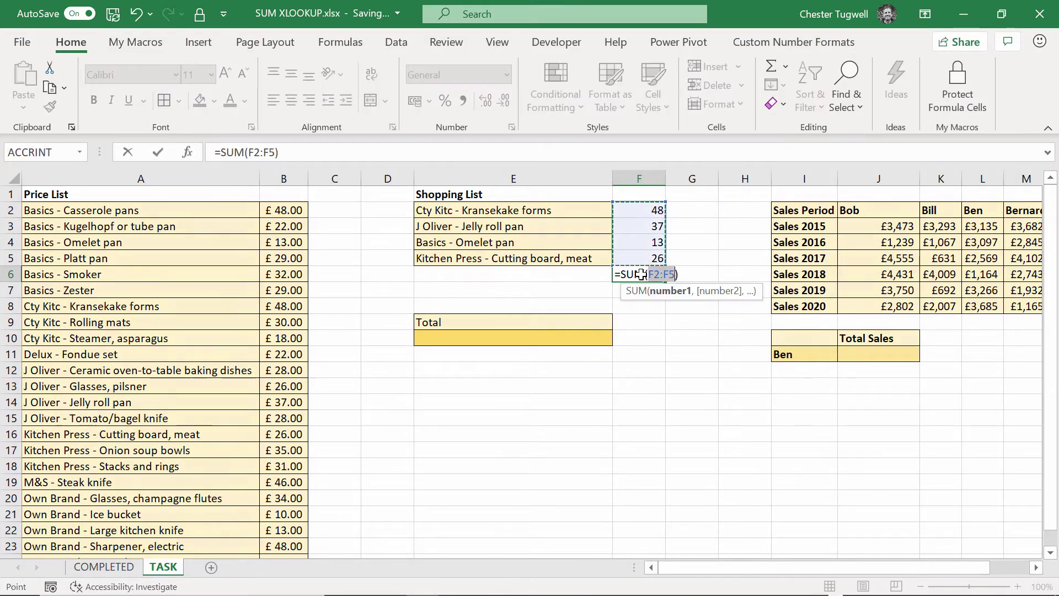
{"action": "key", "text": "Return"}
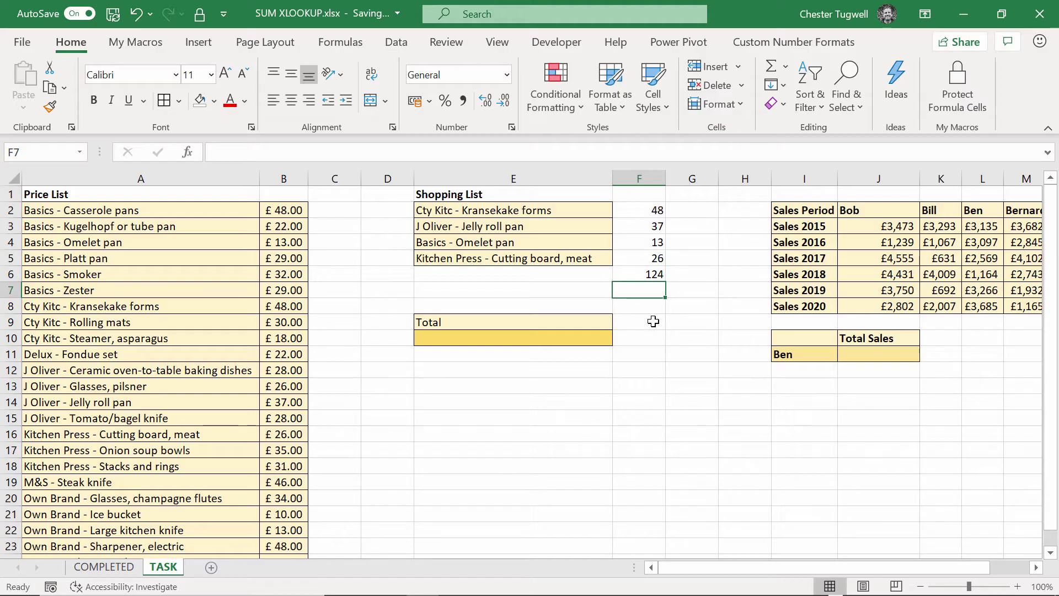
{"action": "left_click_drag", "start_coordinate": [652, 209], "coordinate": [653, 274]}
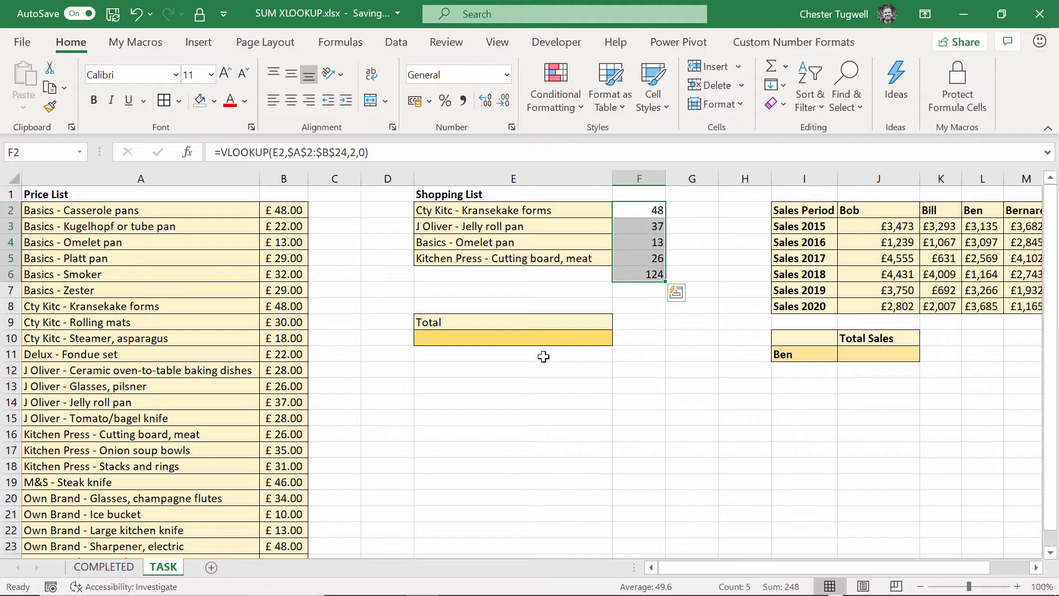
{"action": "left_click", "coordinate": [632, 279]}
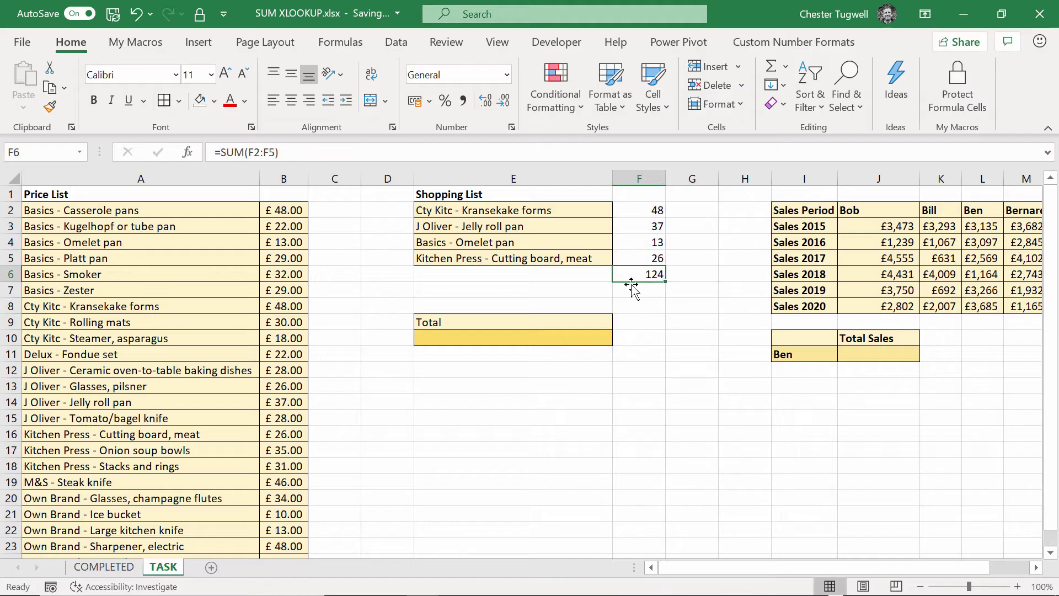
{"action": "left_click_drag", "start_coordinate": [657, 210], "coordinate": [652, 258]}
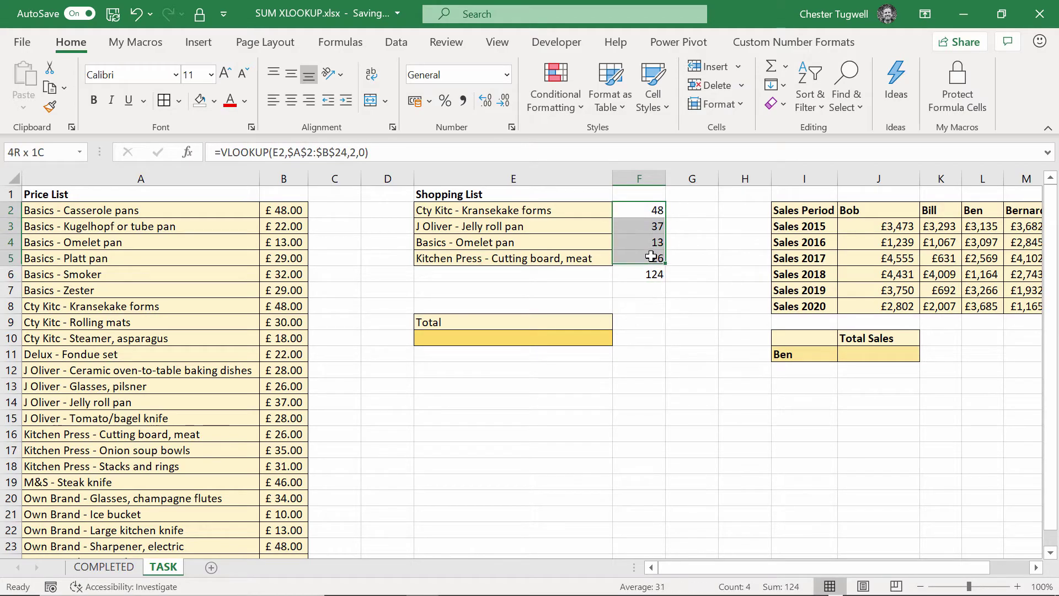
Enter =XLOOKUP(E2:E5,A2:A24,B2:B24) in E10, spilling prices 48, 37, 13 and 26
{"action": "left_click", "coordinate": [525, 343]}
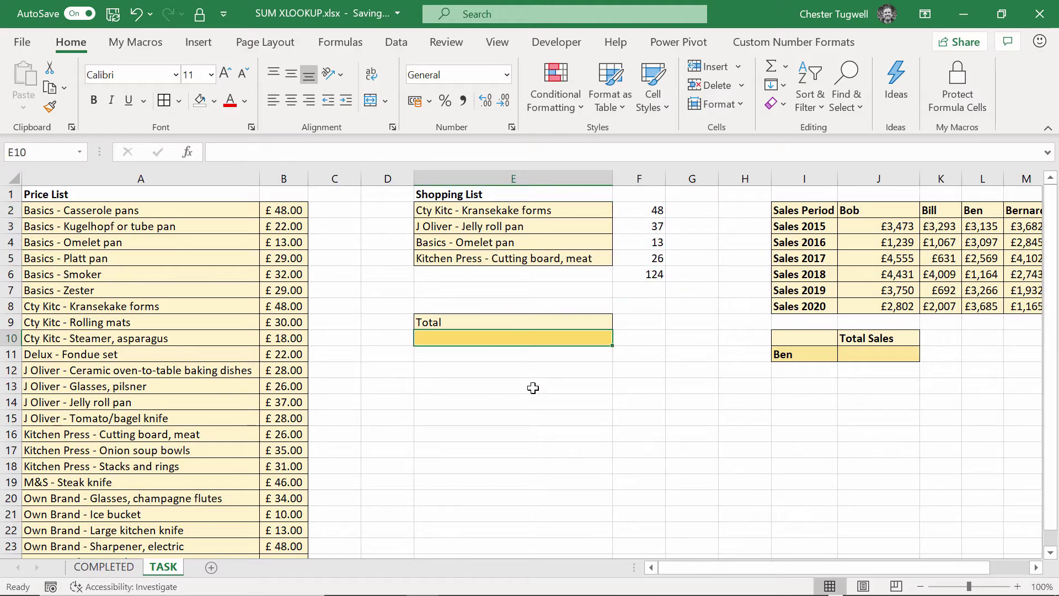
{"action": "type", "text": "=xl"}
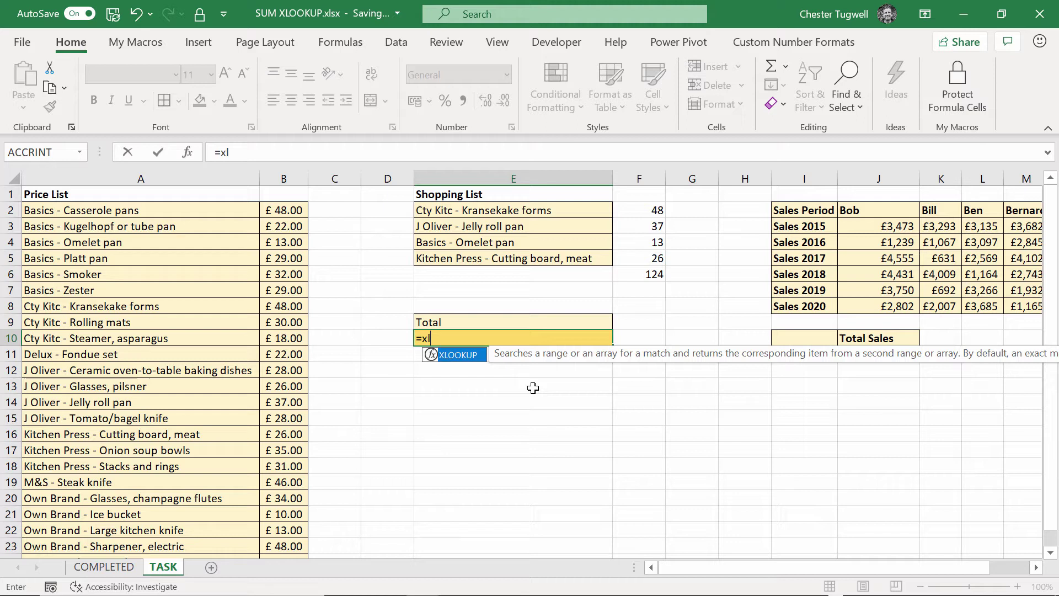
{"action": "key", "text": "Tab"}
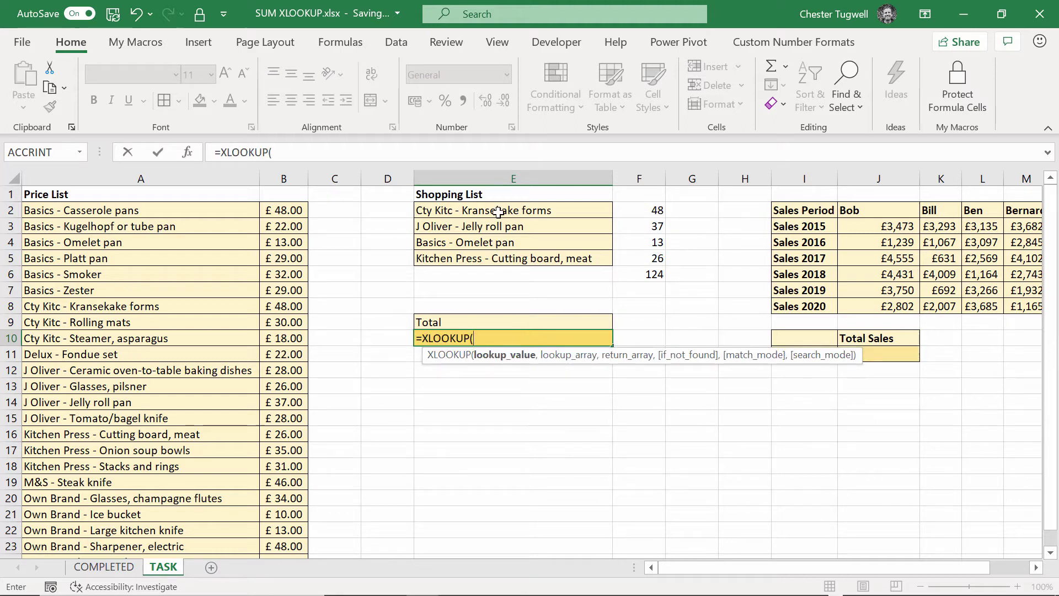
{"action": "left_click_drag", "start_coordinate": [498, 212], "coordinate": [492, 258]}
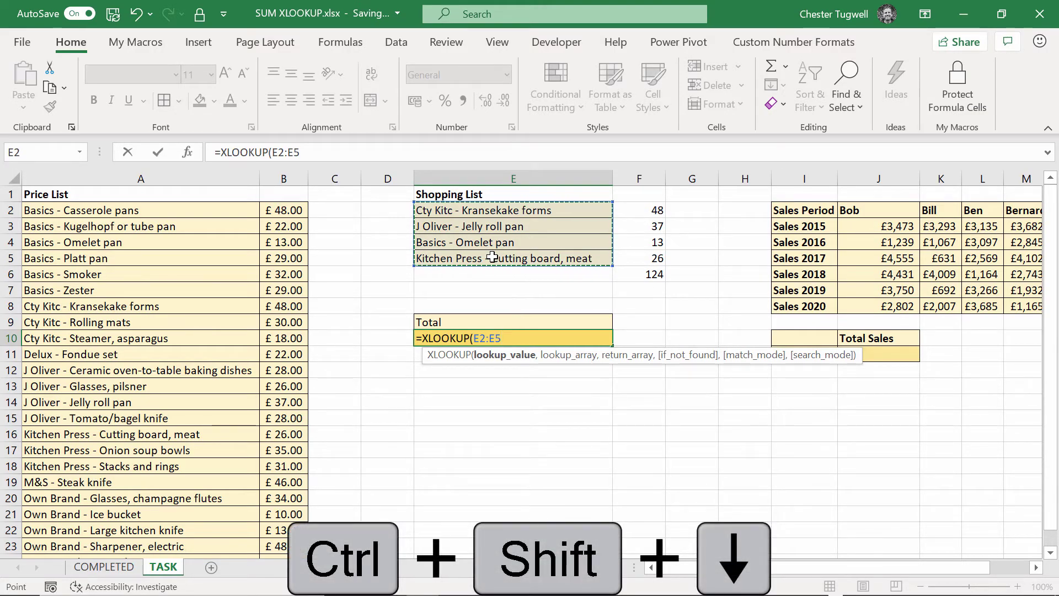
{"action": "type", "text": ","}
{"action": "left_click", "coordinate": [142, 208]}
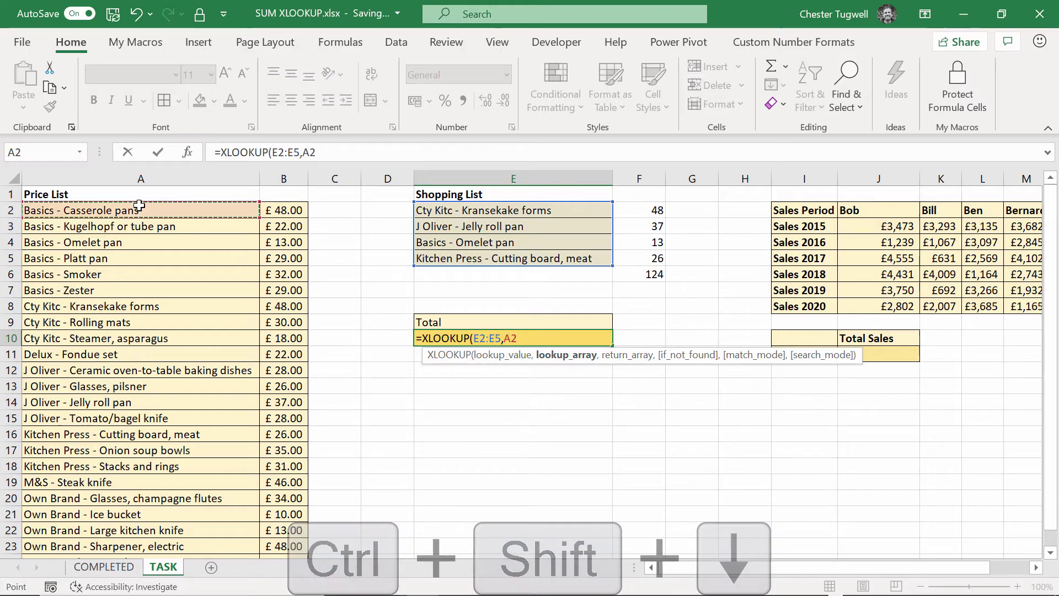
{"action": "key", "text": "ctrl+shift+Down"}
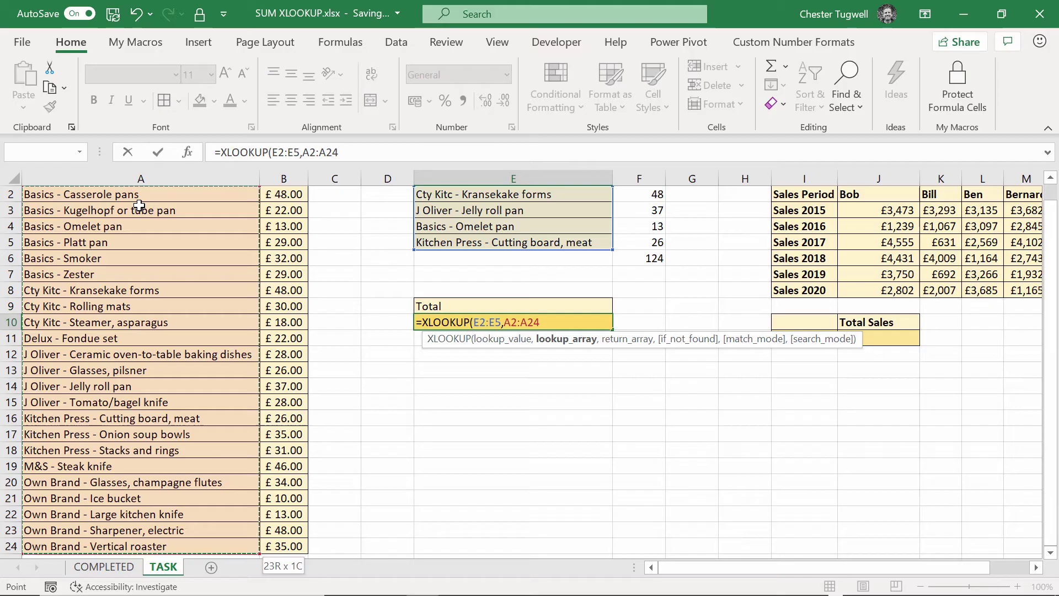
{"action": "type", "text": ","}
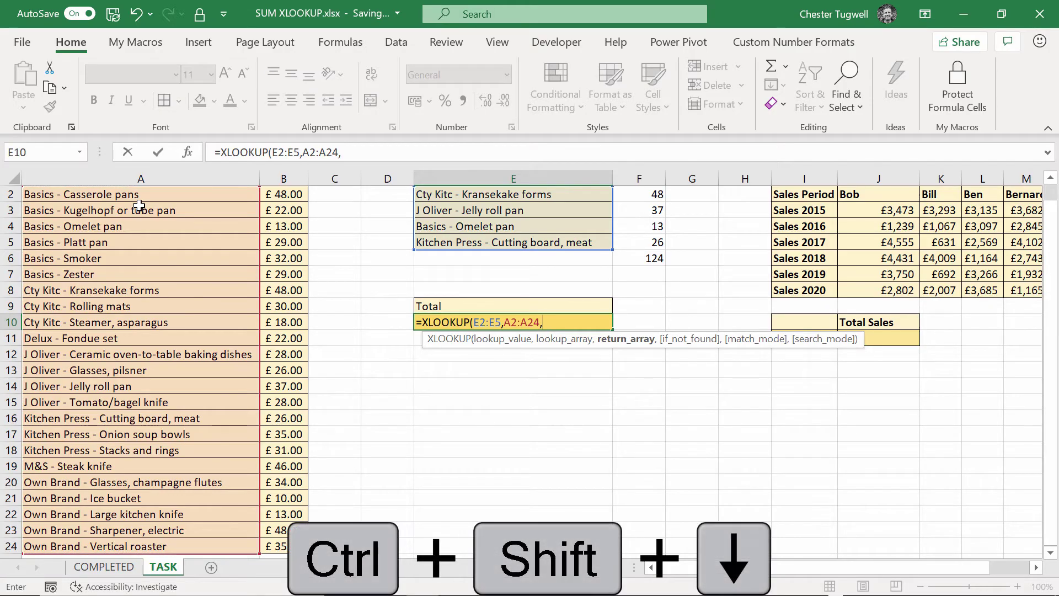
{"action": "left_click", "coordinate": [280, 210]}
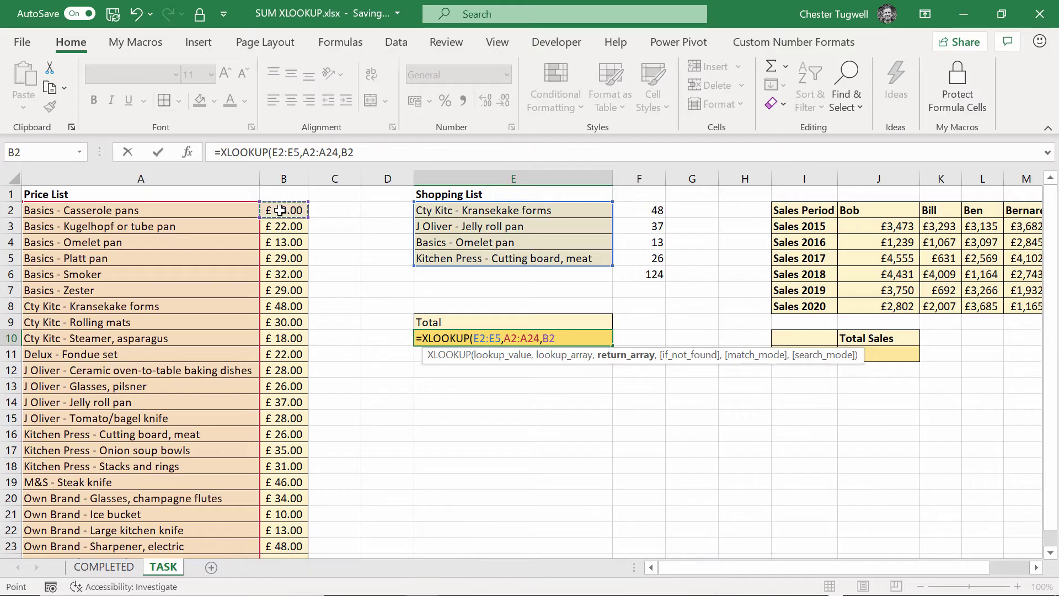
{"action": "key", "text": "ctrl+shift+Down"}
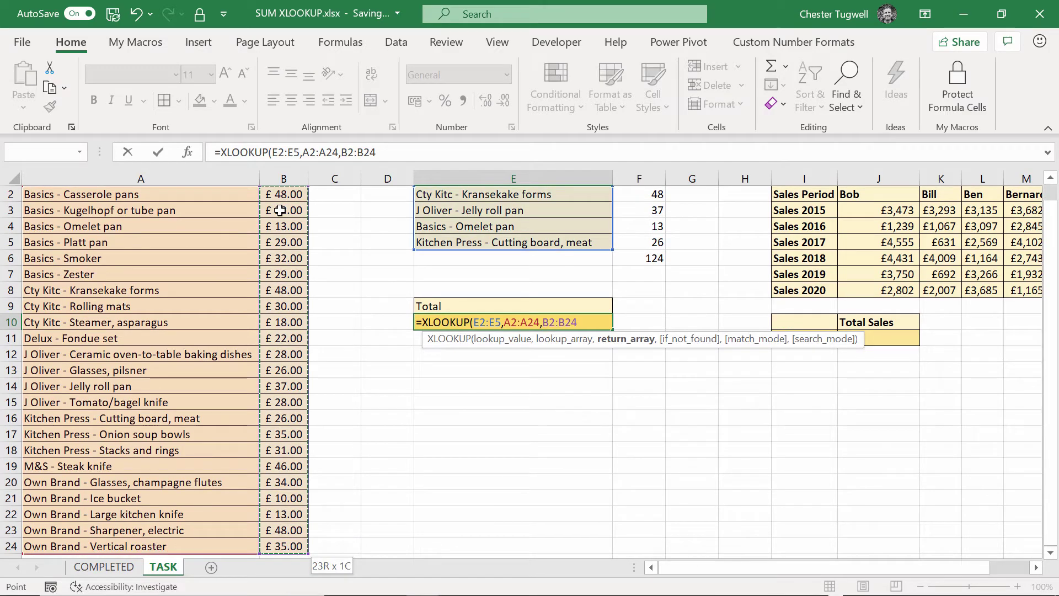
{"action": "type", "text": ")"}
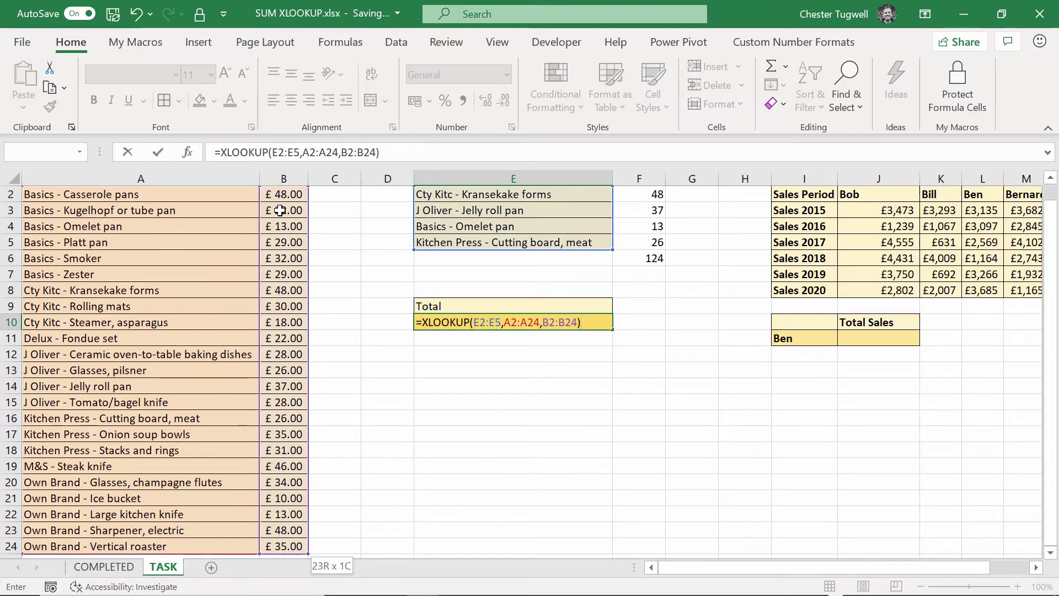
{"action": "key", "text": "Return"}
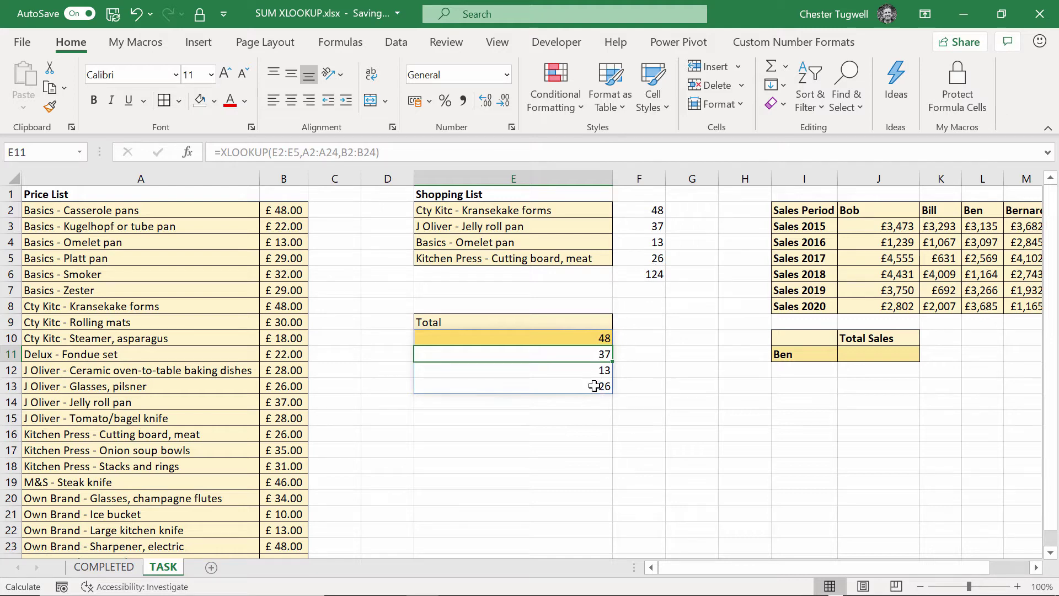
Wrap E10's formula into =SUM(XLOOKUP(E2:E5,A2:A24,B2:B24)), giving a Total of 124
{"action": "double_click", "coordinate": [600, 338]}
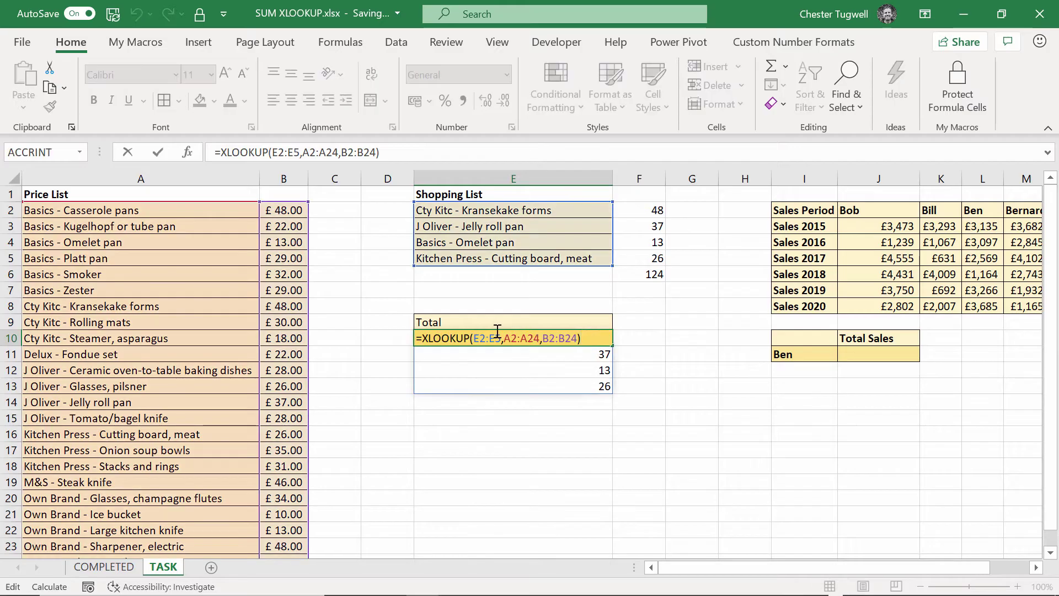
{"action": "left_click", "coordinate": [422, 338]}
{"action": "type", "text": "SUM("}
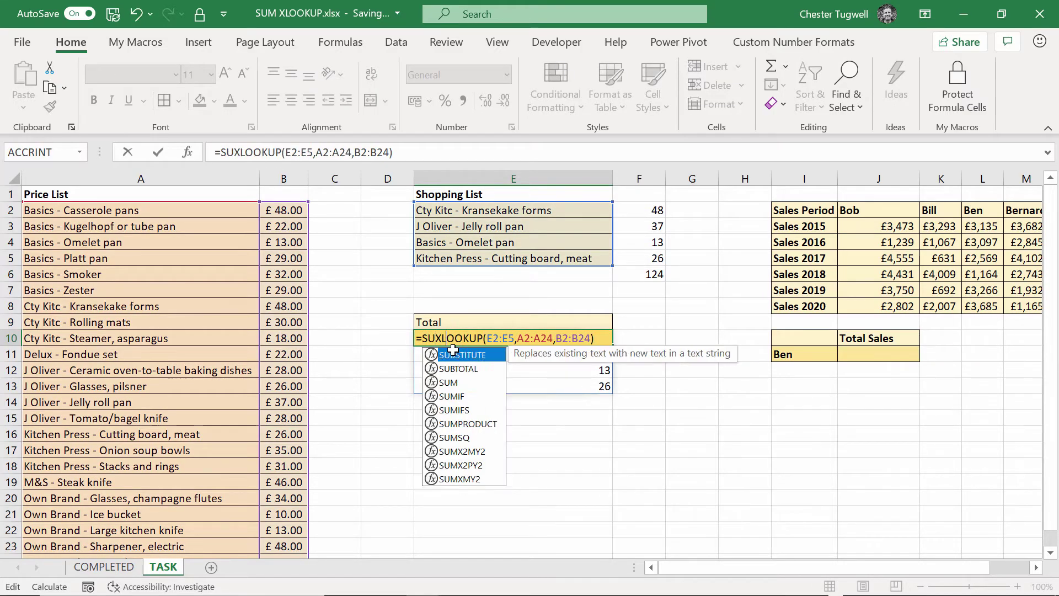
{"action": "left_click", "coordinate": [609, 339]}
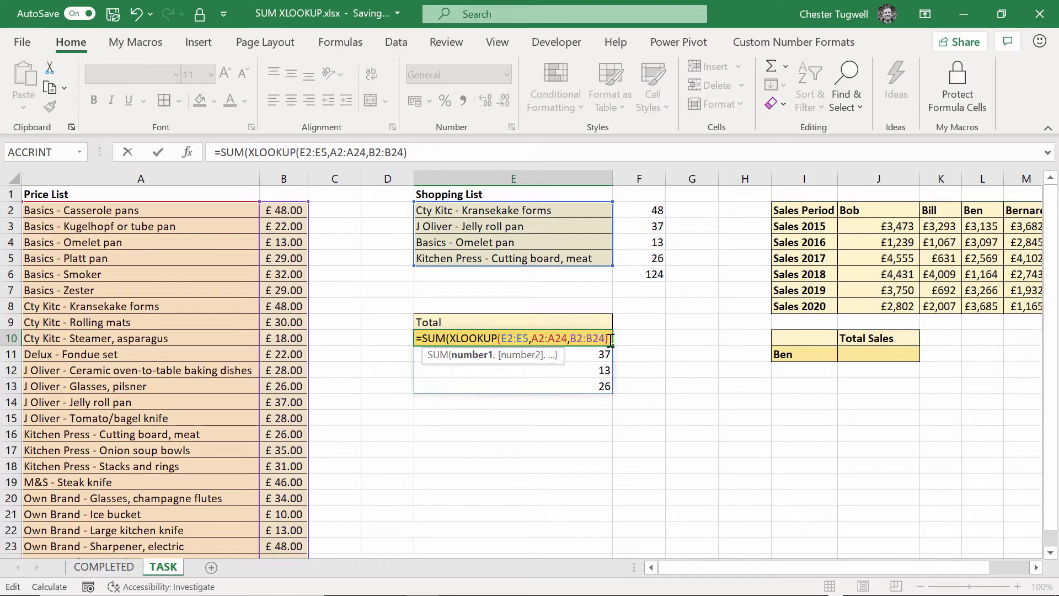
{"action": "type", "text": ")"}
{"action": "key", "text": "Return"}
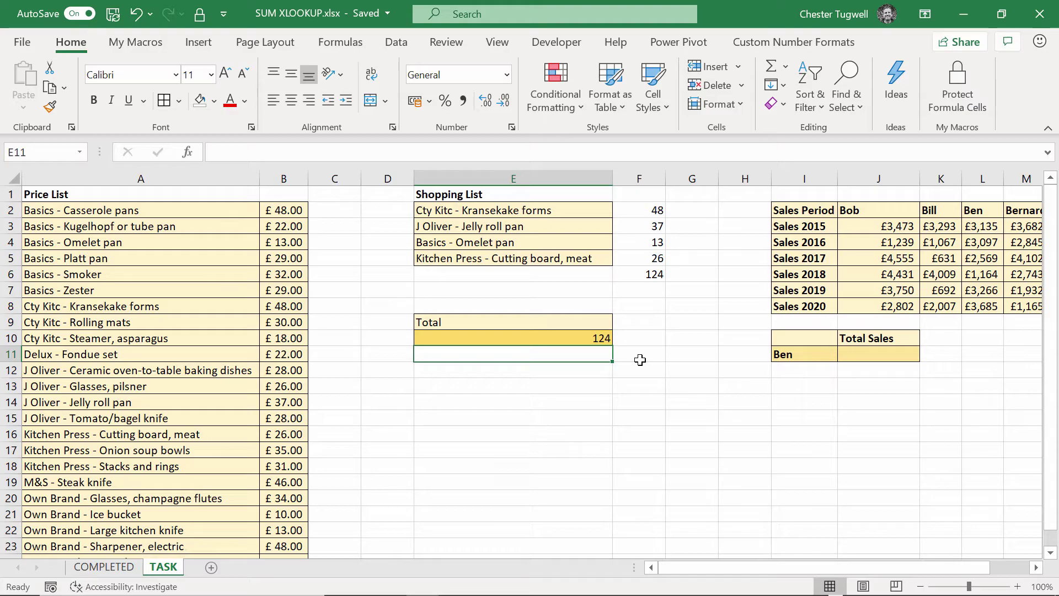
{"action": "key", "text": "alt+Tab"}
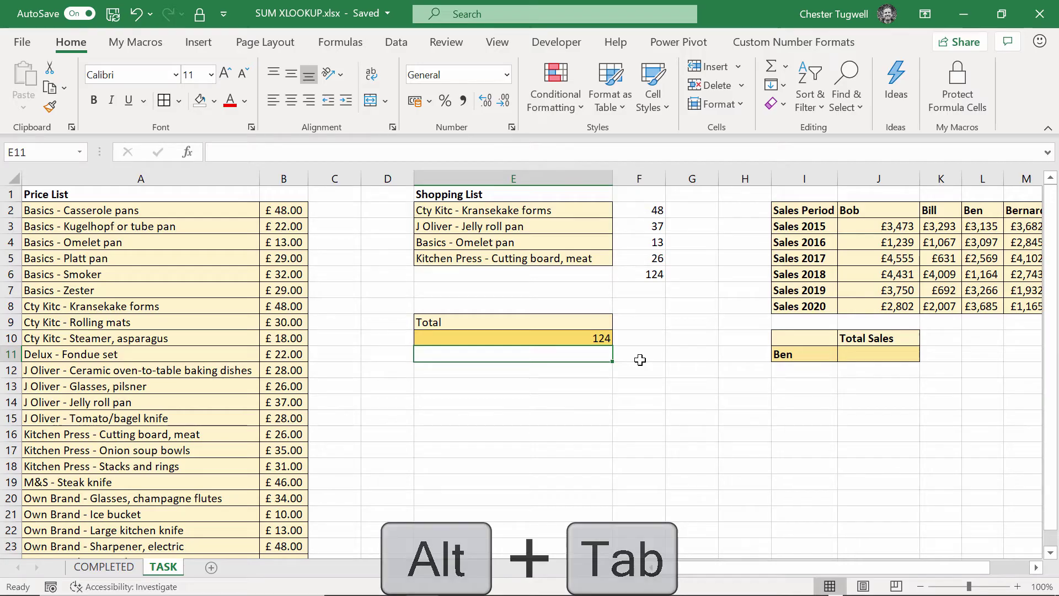
Switch to the SUM VLOOKUP.xlsx workbook and open its Task sheet
{"action": "key", "text": "alt+Tab"}
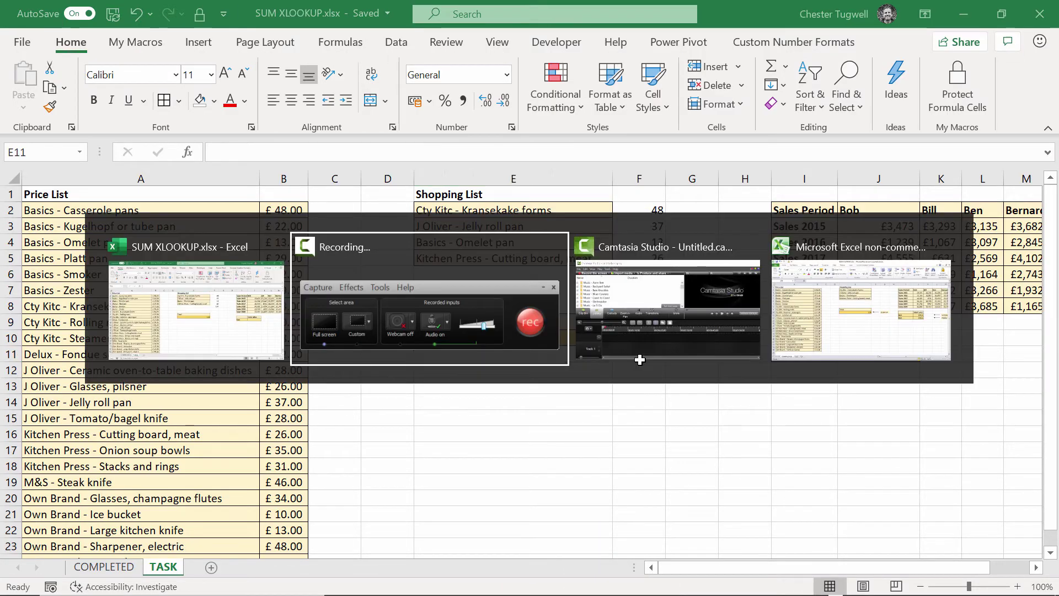
{"action": "key", "text": "alt+Tab"}
{"action": "key", "text": "alt+Tab"}
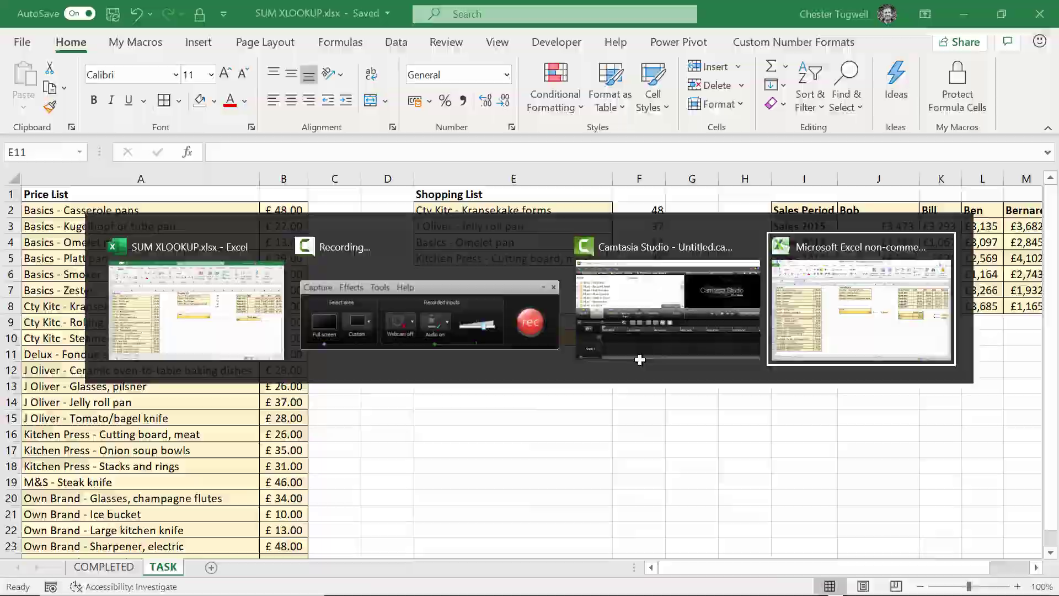
{"action": "left_click", "coordinate": [152, 571]}
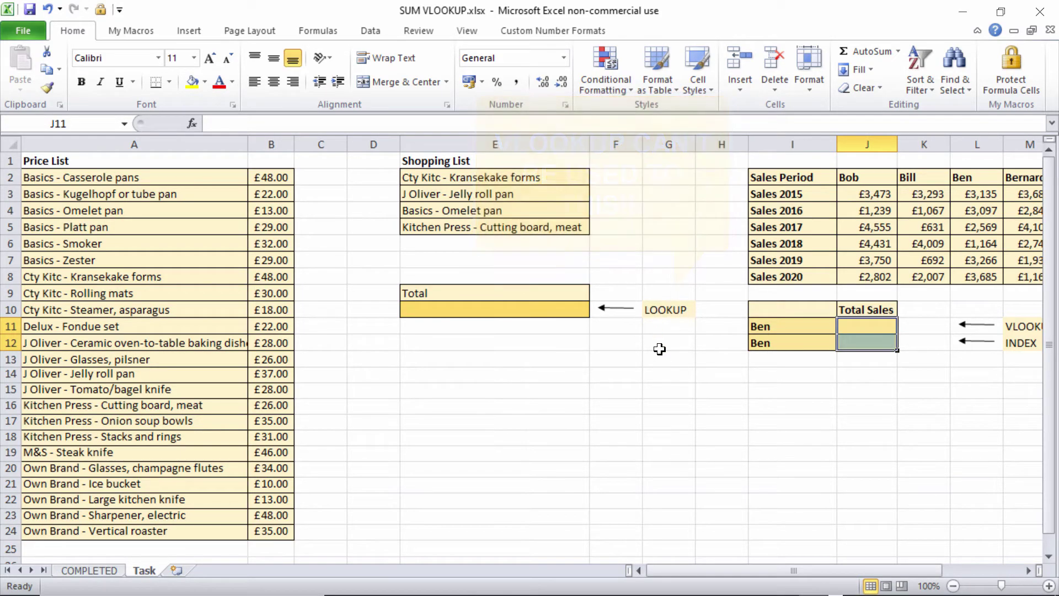
Select the Total cell E10 and point out items in the column A price list
{"action": "left_click", "coordinate": [479, 304]}
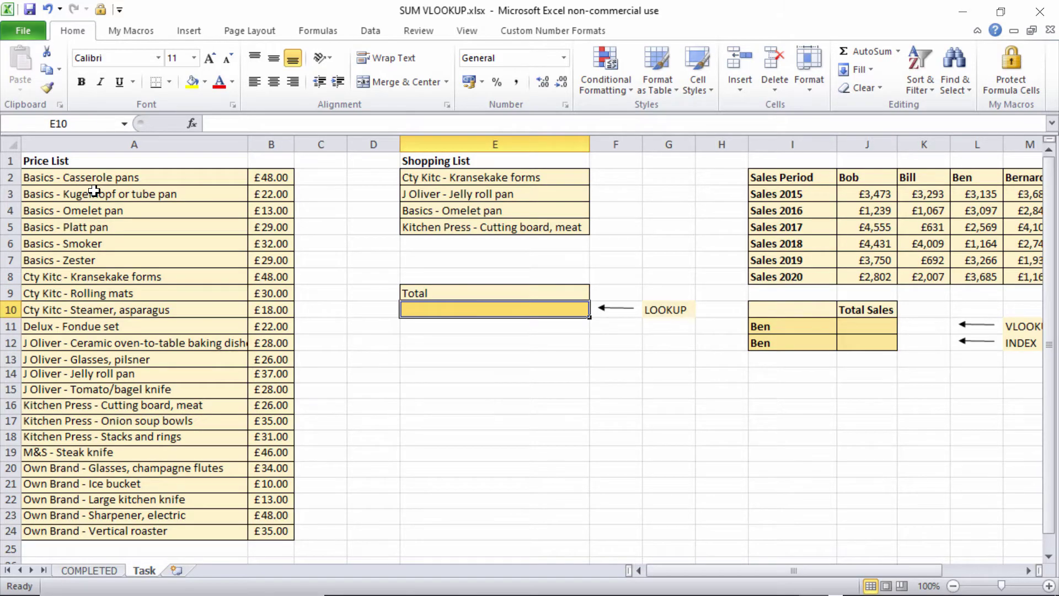
{"action": "scroll", "coordinate": [95, 191], "scroll_direction": "down", "scroll_amount": 3}
{"action": "scroll", "coordinate": [94, 191], "scroll_direction": "up", "scroll_amount": 3}
{"action": "scroll", "coordinate": [92, 391], "scroll_direction": "down", "scroll_amount": 2}
{"action": "scroll", "coordinate": [91, 395], "scroll_direction": "up", "scroll_amount": 2}
{"action": "left_click_drag", "start_coordinate": [90, 175], "coordinate": [80, 276]}
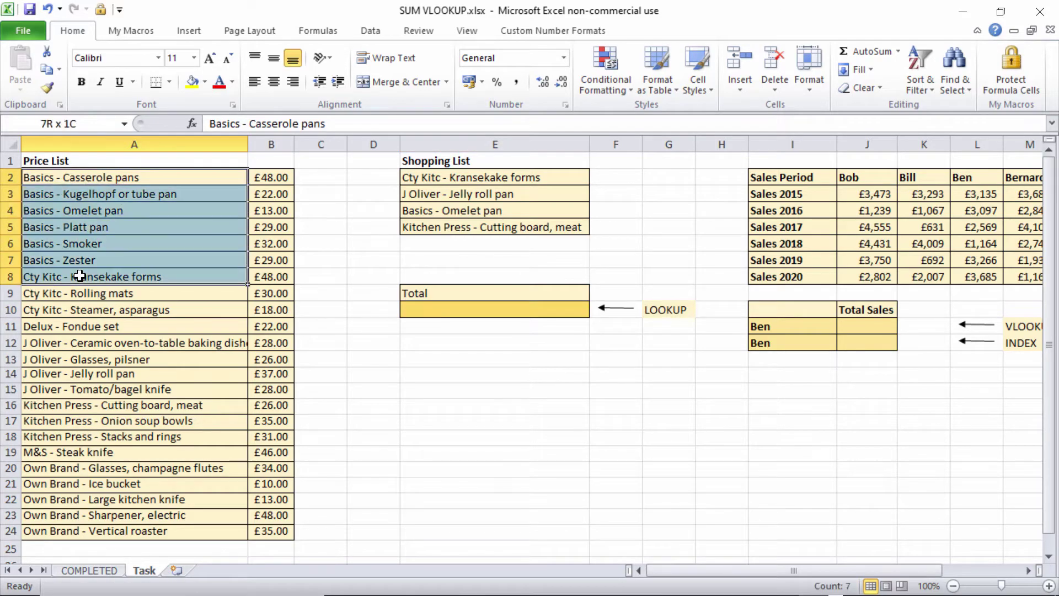
{"action": "left_click", "coordinate": [86, 230]}
{"action": "left_click_drag", "start_coordinate": [83, 181], "coordinate": [87, 245]}
{"action": "left_click", "coordinate": [84, 297]}
{"action": "left_click", "coordinate": [89, 344]}
{"action": "left_click", "coordinate": [83, 405]}
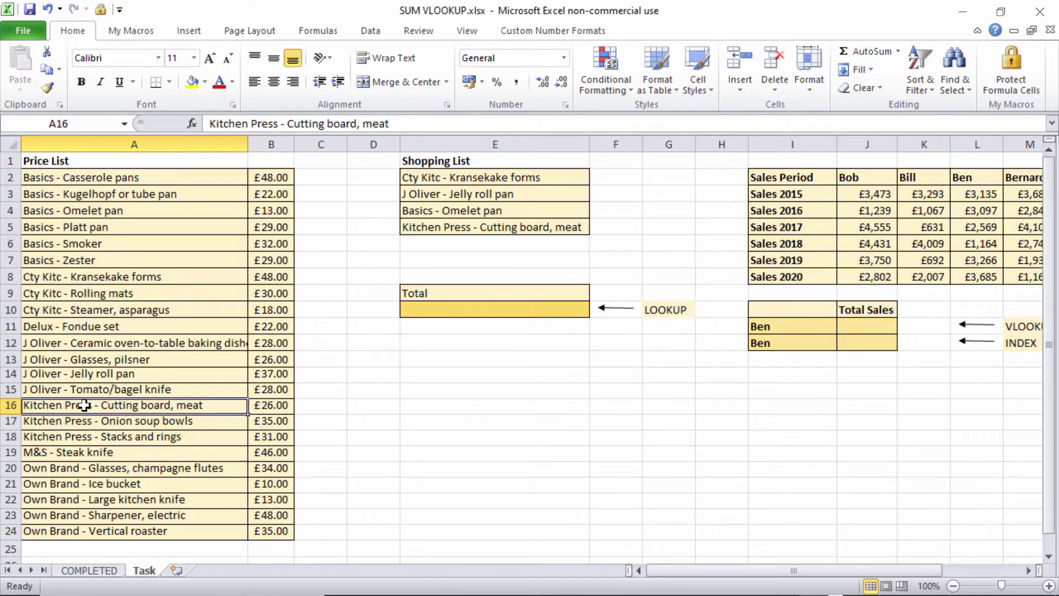
{"action": "left_click", "coordinate": [474, 306]}
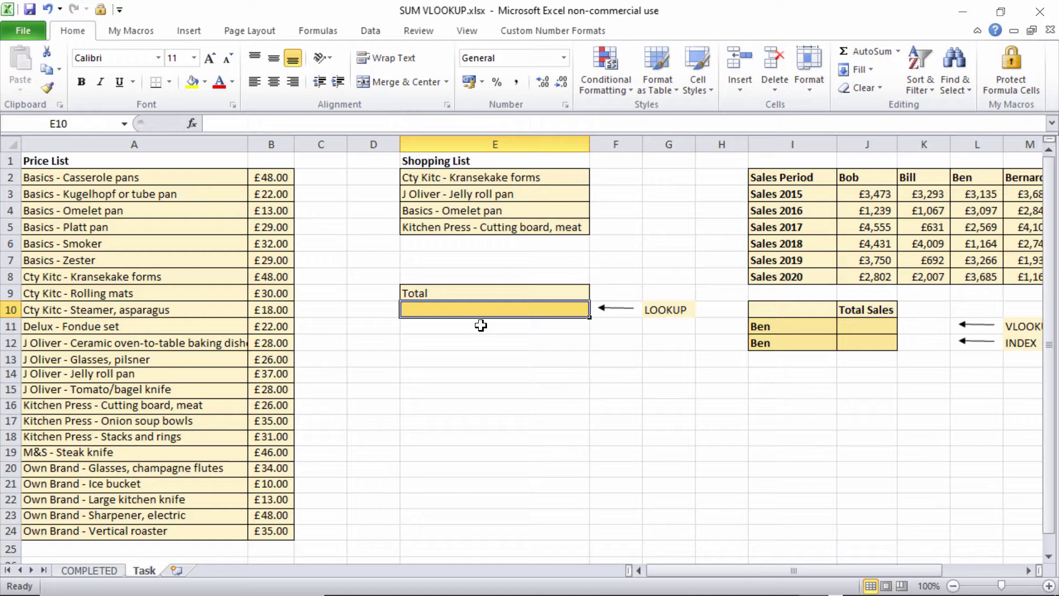
Enter =LOOKUP(E2:E5,A2:B24) in E10, which returns #VALUE!
{"action": "type", "text": "="}
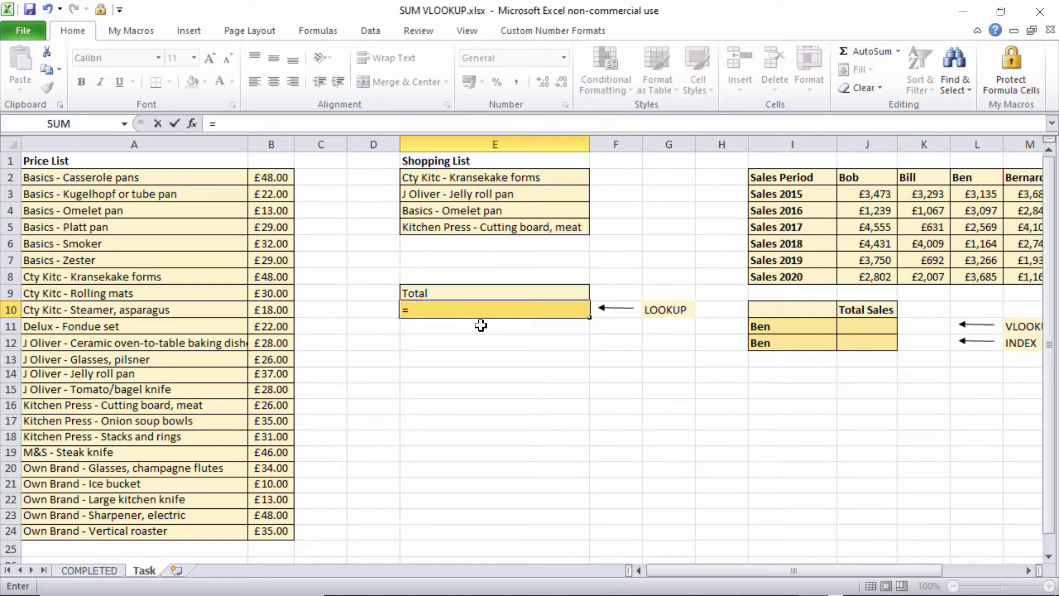
{"action": "type", "text": "loo"}
{"action": "key", "text": "Tab"}
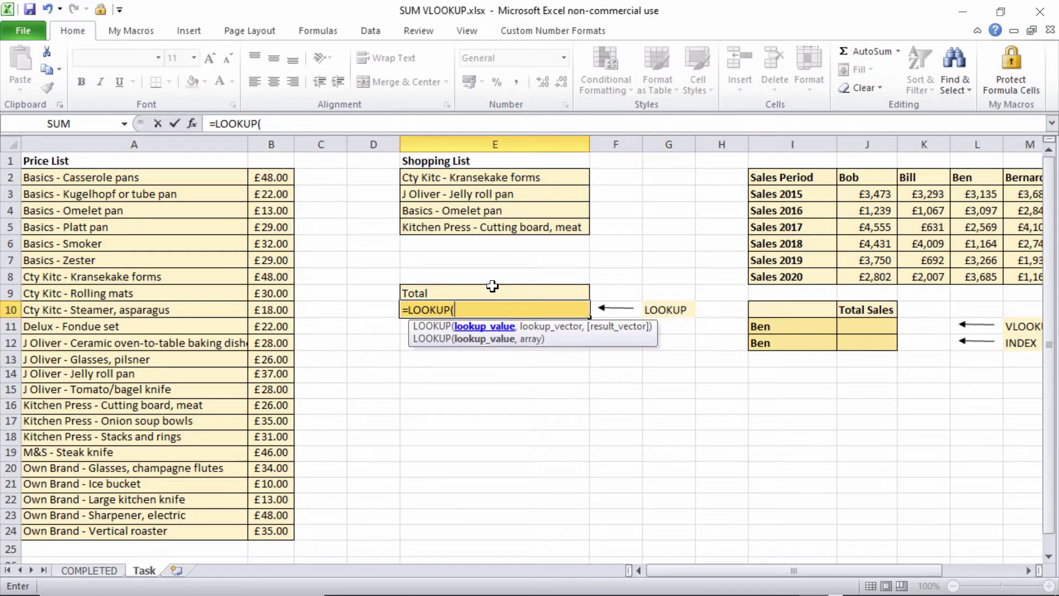
{"action": "left_click_drag", "start_coordinate": [491, 178], "coordinate": [491, 230]}
{"action": "type", "text": ","}
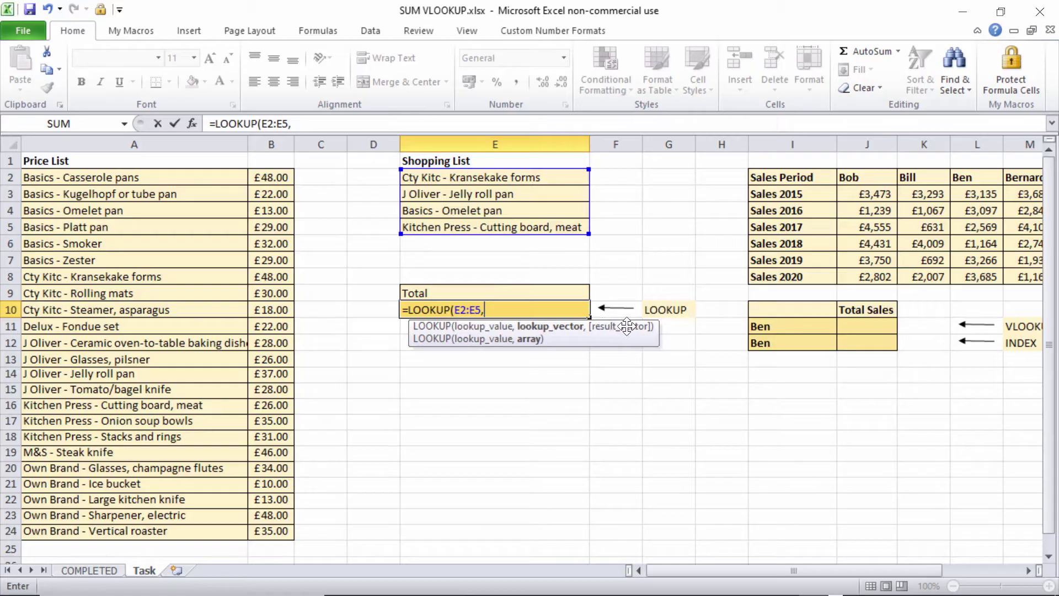
{"action": "key", "text": "ctrl+shift+Down"}
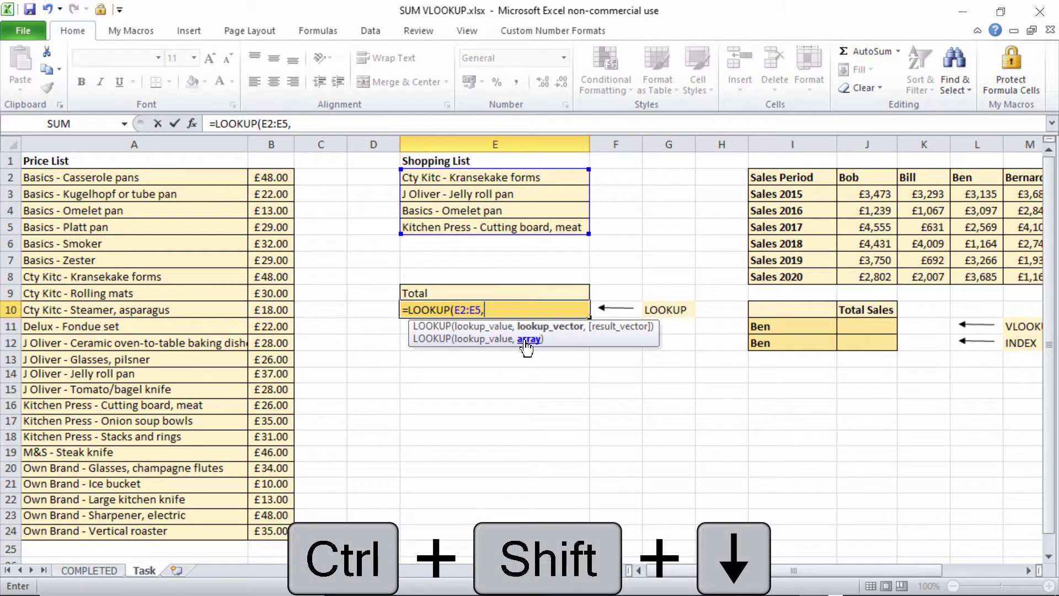
{"action": "left_click_drag", "start_coordinate": [108, 180], "coordinate": [250, 182]}
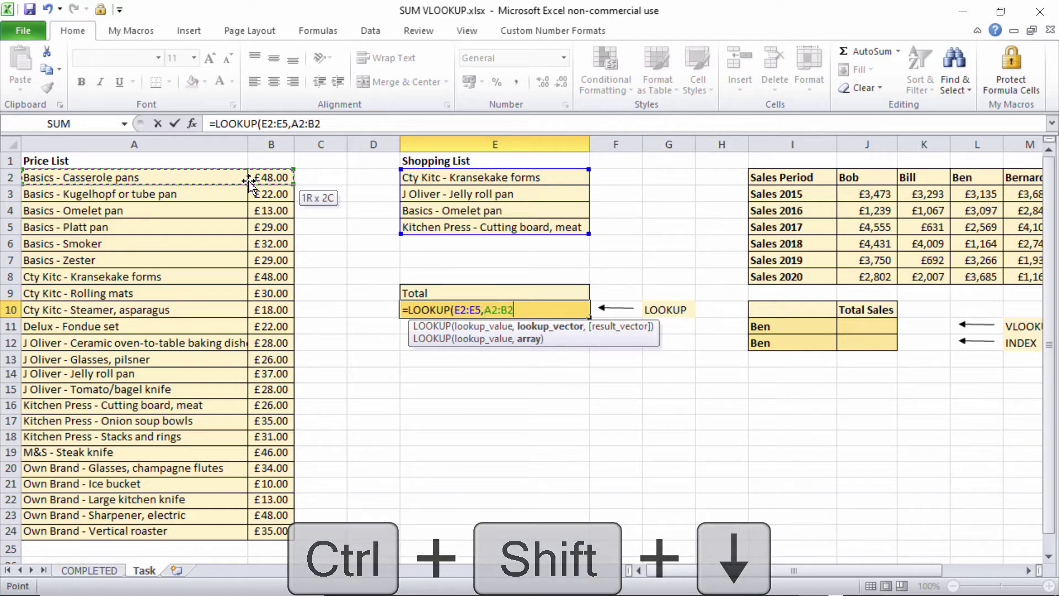
{"action": "key", "text": "ctrl+shift+Down"}
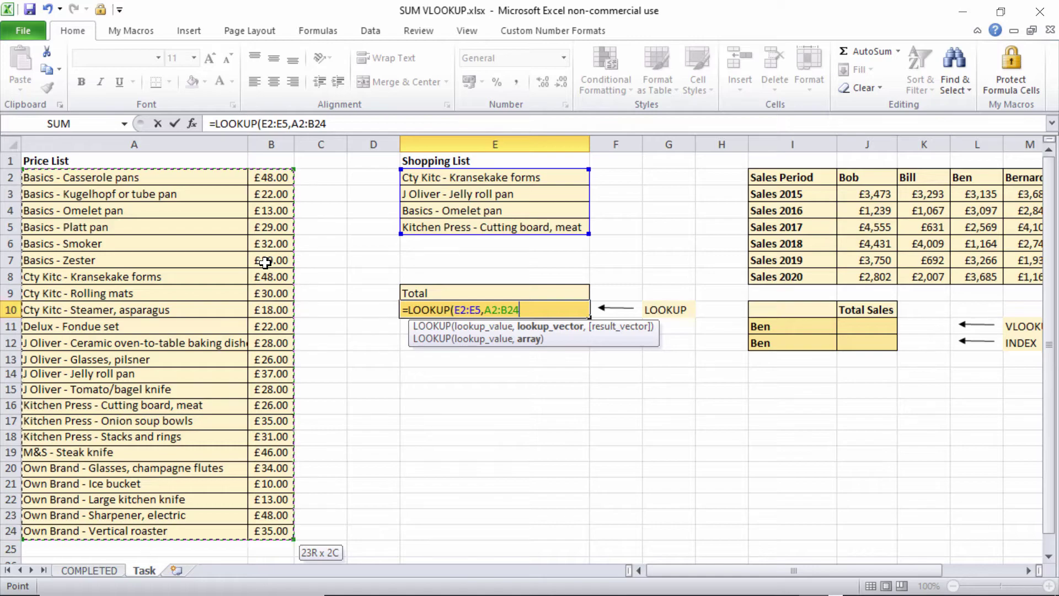
{"action": "type", "text": ")"}
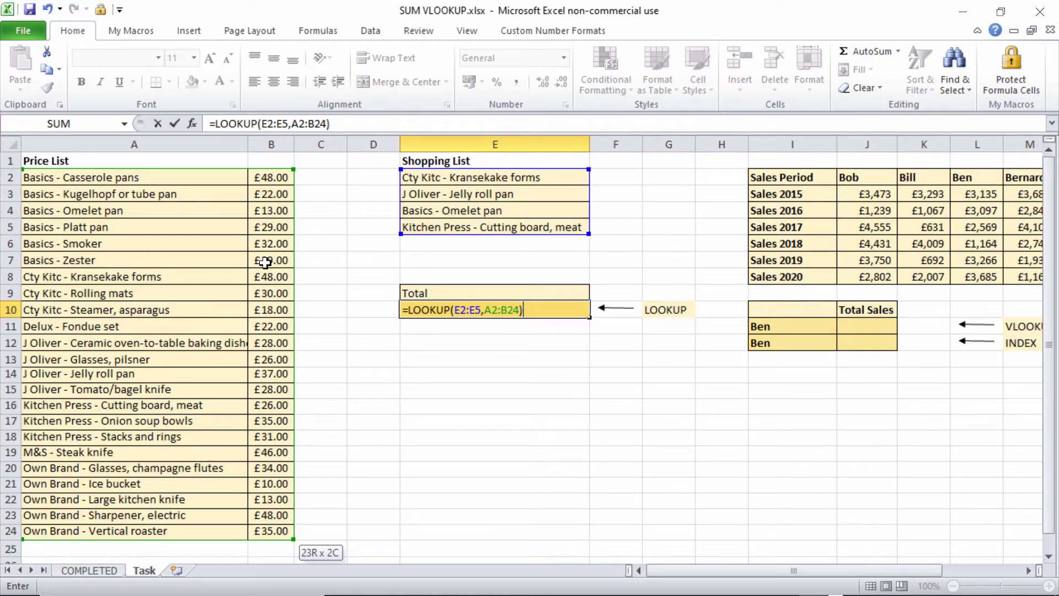
{"action": "key", "text": "Return"}
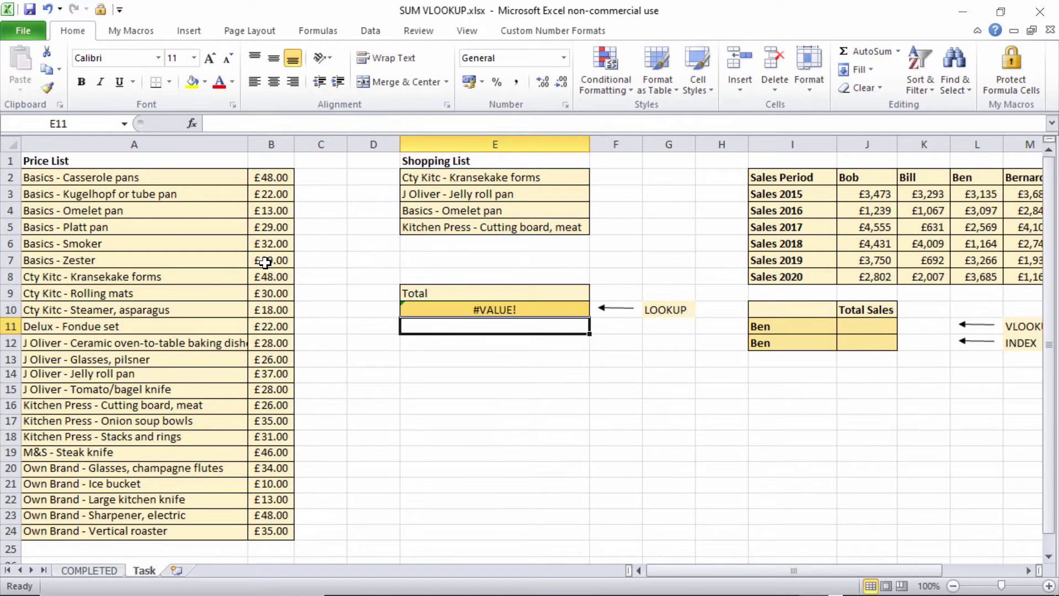
{"action": "double_click", "coordinate": [470, 308]}
{"action": "key", "text": "F9"}
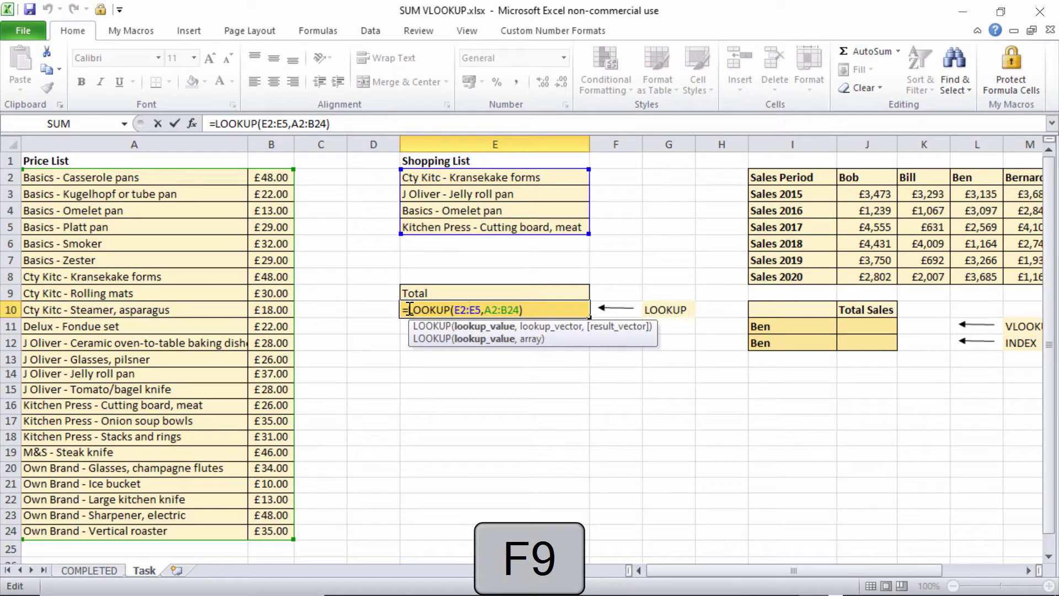
{"action": "left_click_drag", "start_coordinate": [410, 309], "coordinate": [543, 314]}
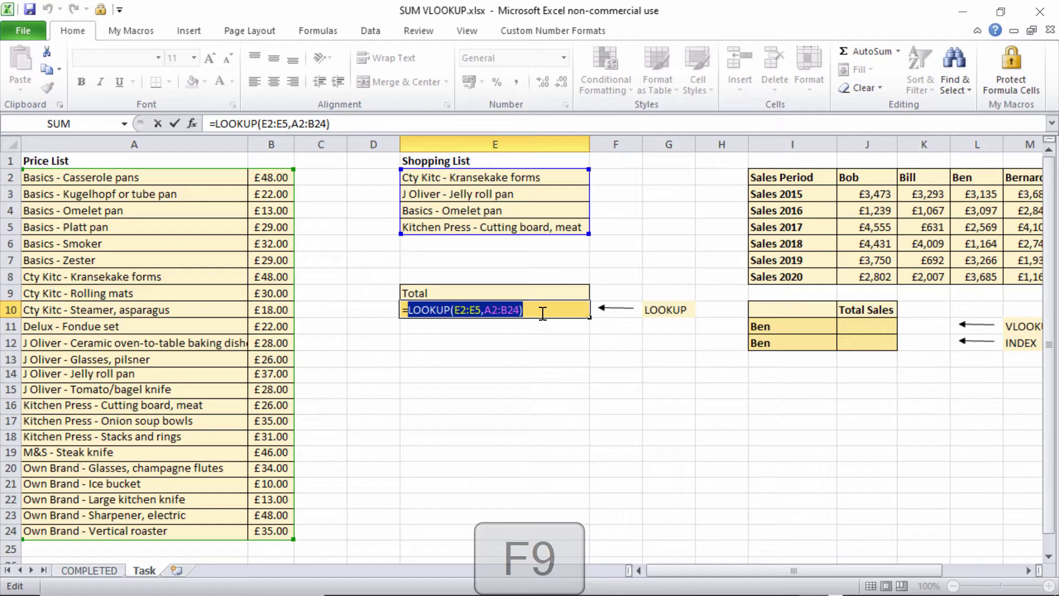
{"action": "key", "text": "F9"}
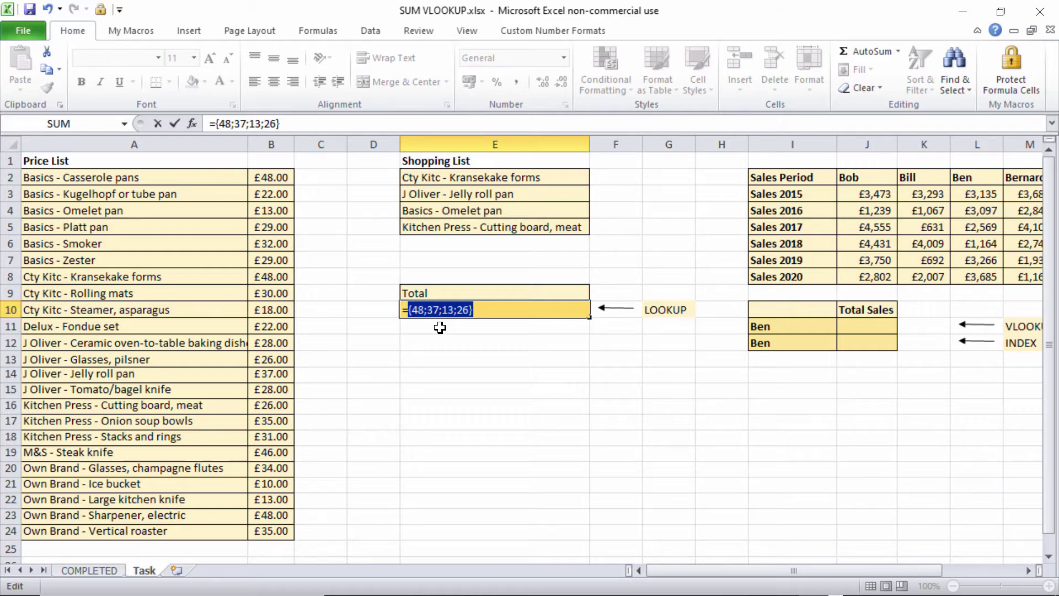
{"action": "key", "text": "ctrl+z"}
{"action": "key", "text": "ctrl+z"}
Wrap the lookup in SUM and array-enter {=SUM(LOOKUP(E2:E5,A2:B24))} in E10, giving 124
{"action": "key", "text": "End"}
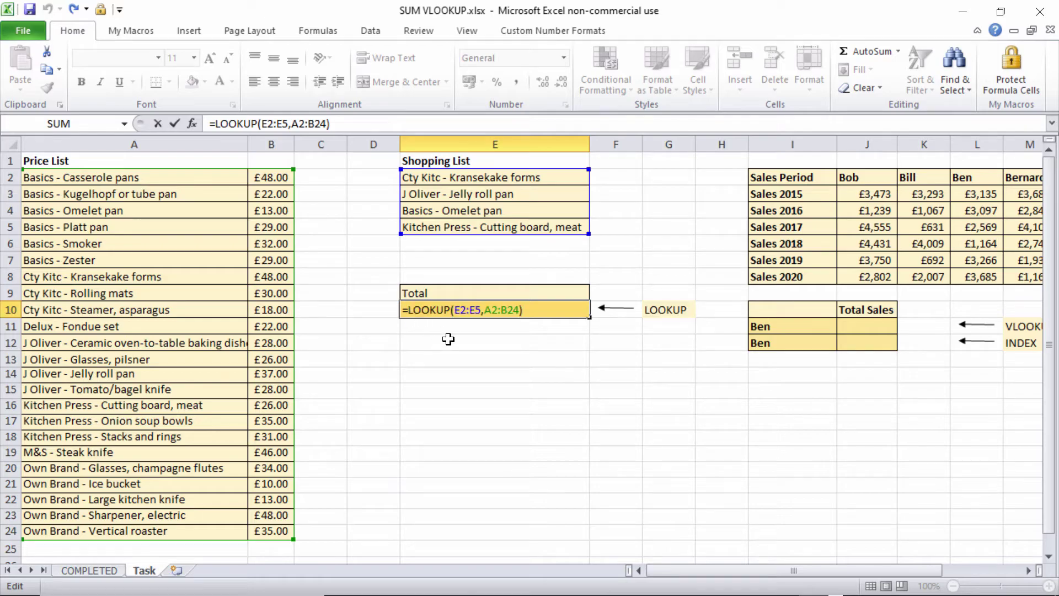
{"action": "key", "text": "Home"}
{"action": "key", "text": "Right"}
{"action": "type", "text": "sum"}
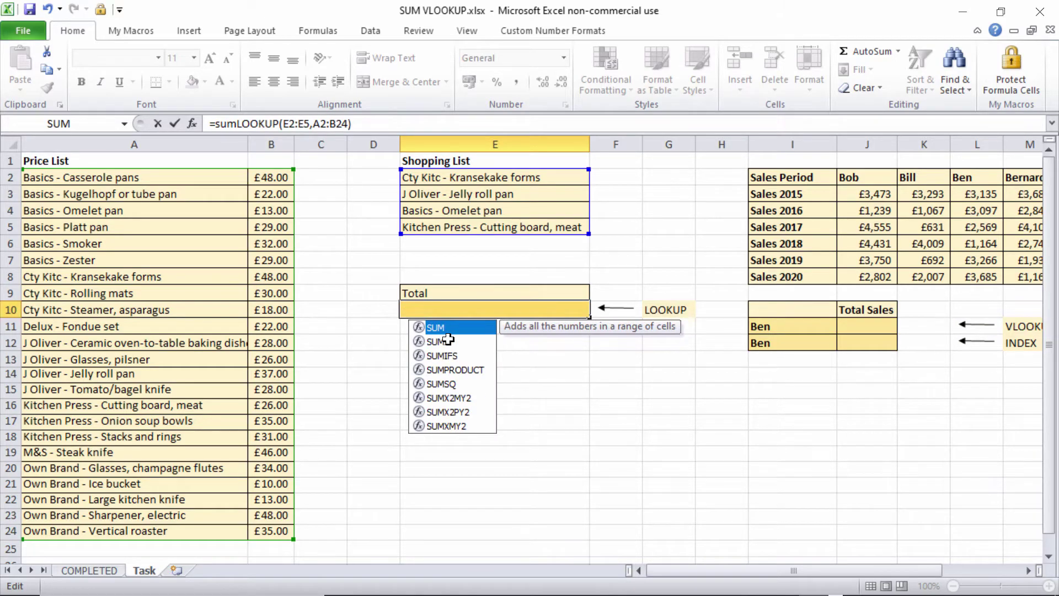
{"action": "type", "text": "("}
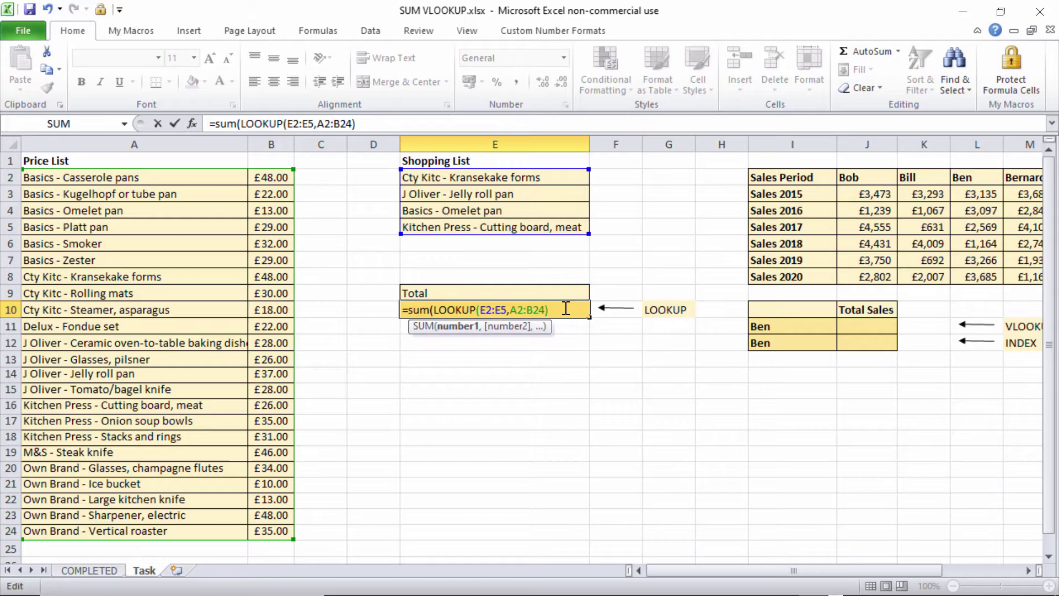
{"action": "type", "text": ")"}
{"action": "key", "text": "ctrl+shift+Return"}
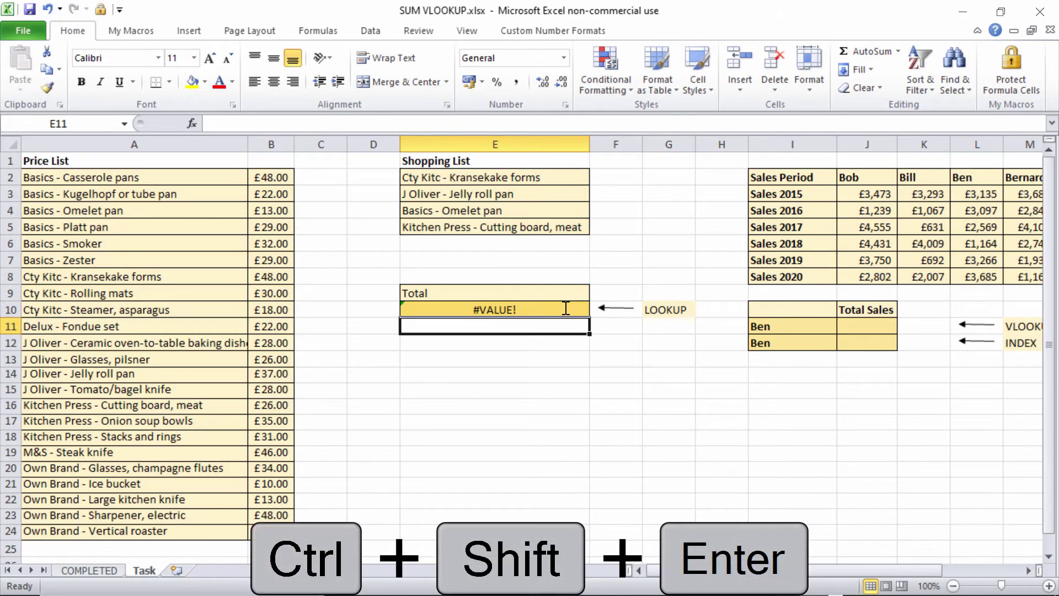
{"action": "double_click", "coordinate": [555, 309]}
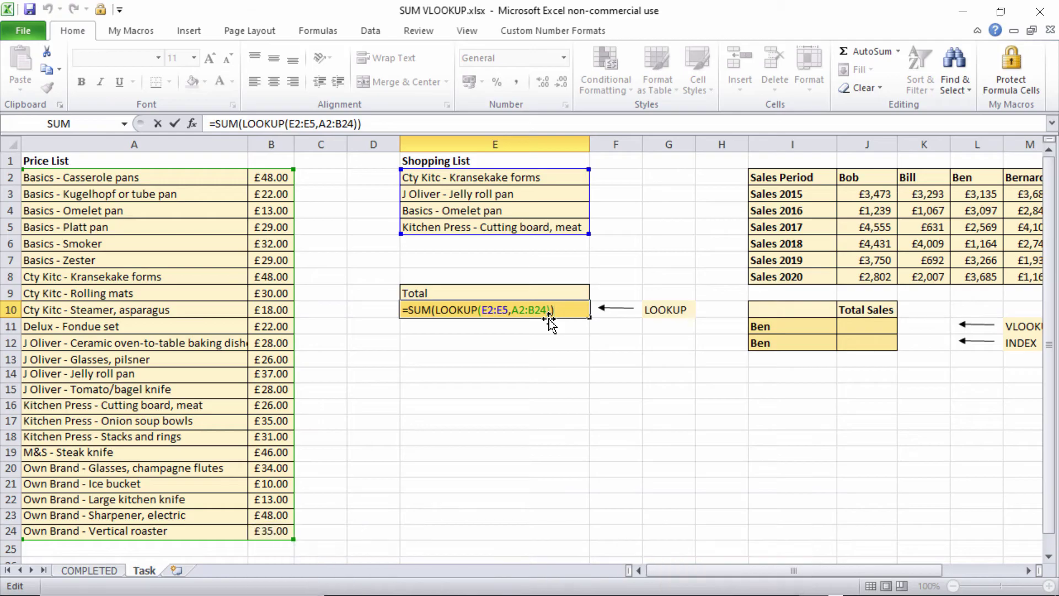
{"action": "key", "text": "ctrl+shift+Return"}
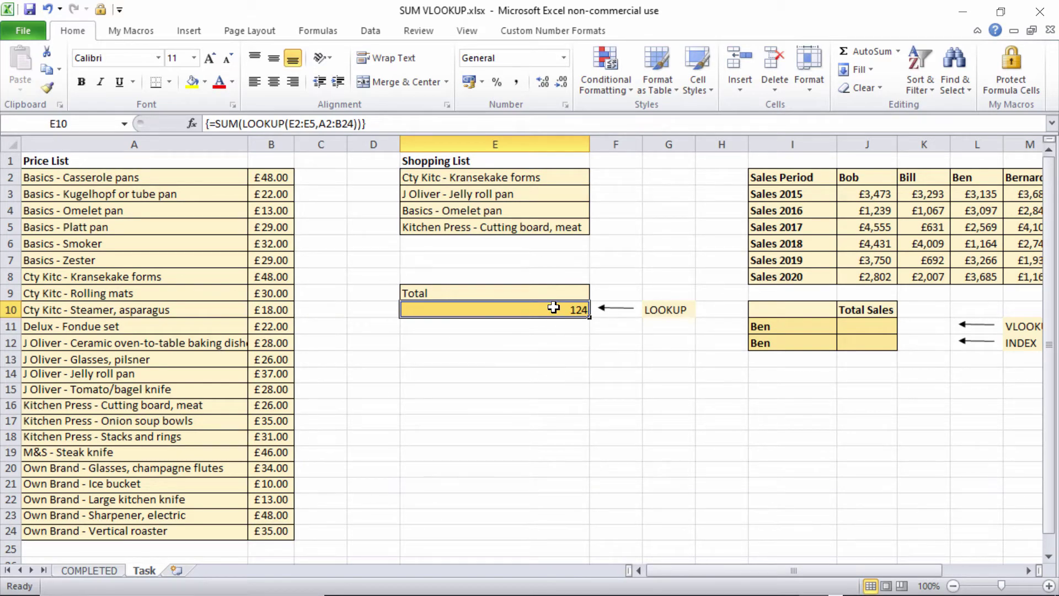
Change E10 to =SUMPRODUCT(LOOKUP(E2:E5,A2:B24)), entered normally and still giving 124
{"action": "double_click", "coordinate": [553, 308]}
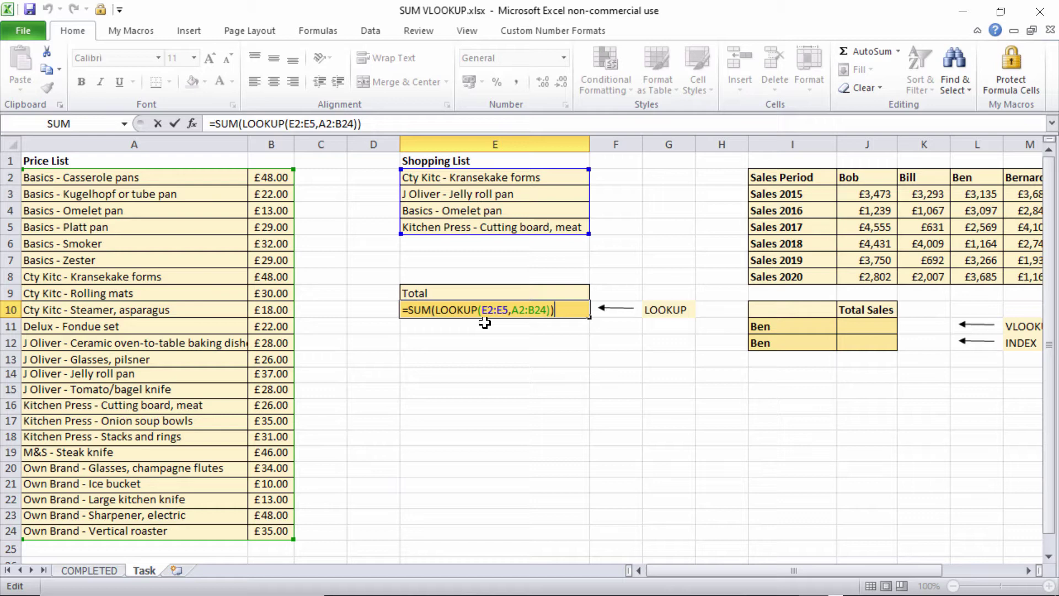
{"action": "left_click", "coordinate": [434, 311]}
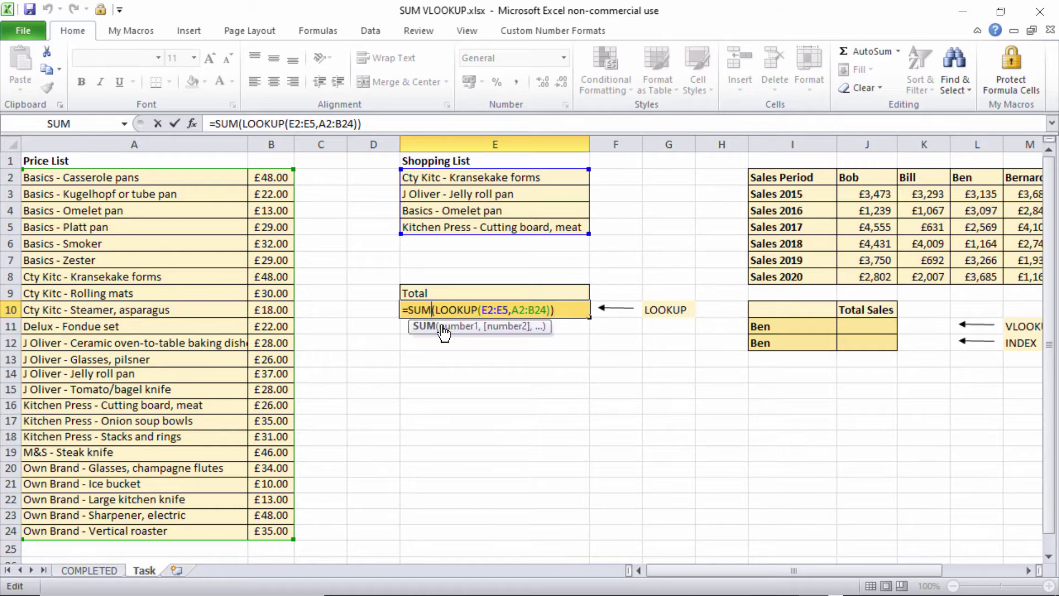
{"action": "type", "text": "PR"}
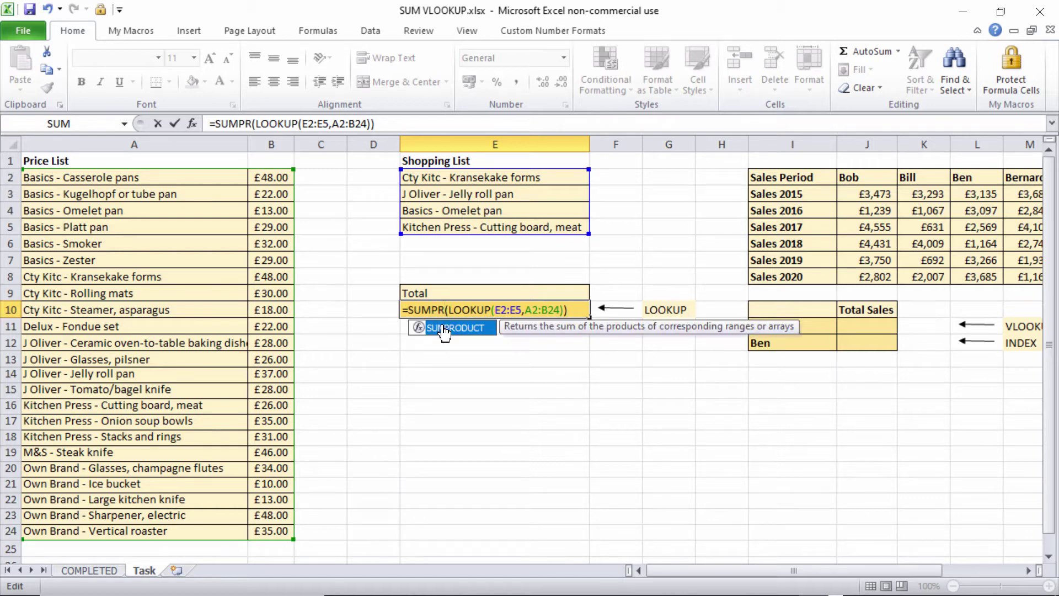
{"action": "type", "text": "ODUCT"}
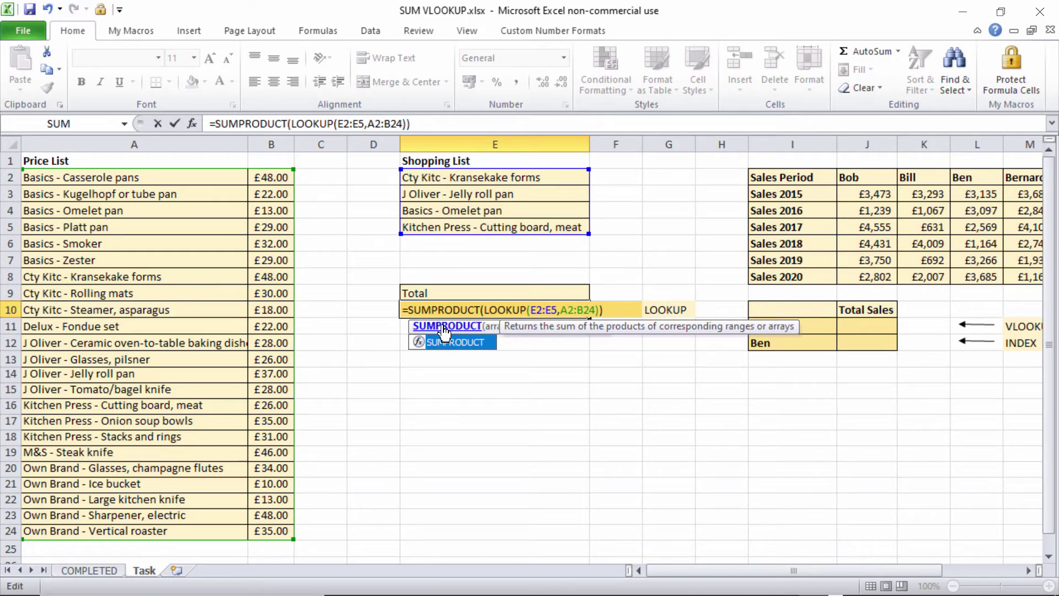
{"action": "key", "text": "Return"}
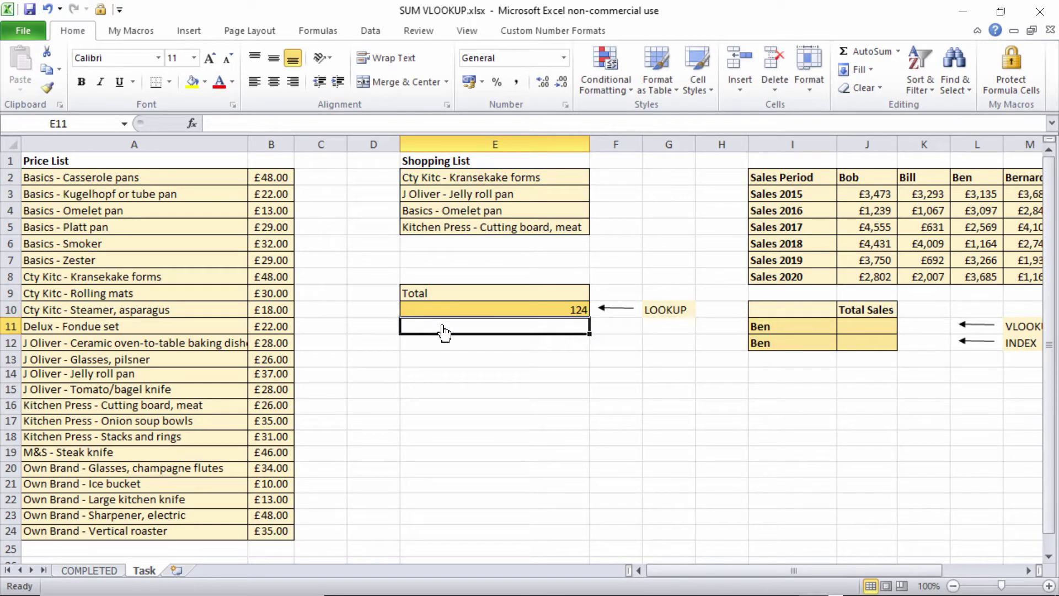
{"action": "left_click", "coordinate": [525, 306]}
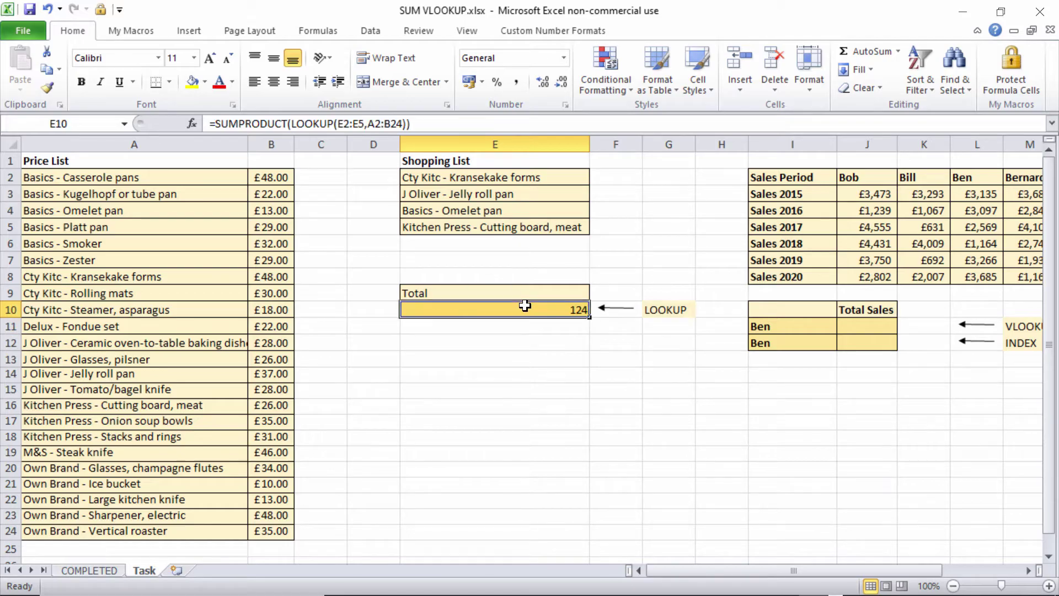
{"action": "double_click", "coordinate": [525, 306]}
{"action": "mouse_move", "coordinate": [485, 310]}
{"action": "left_mouse_down"}
{"action": "mouse_move", "coordinate": [517, 307]}
{"action": "mouse_move", "coordinate": [476, 325]}
{"action": "mouse_move", "coordinate": [480, 311]}
{"action": "left_mouse_up"}
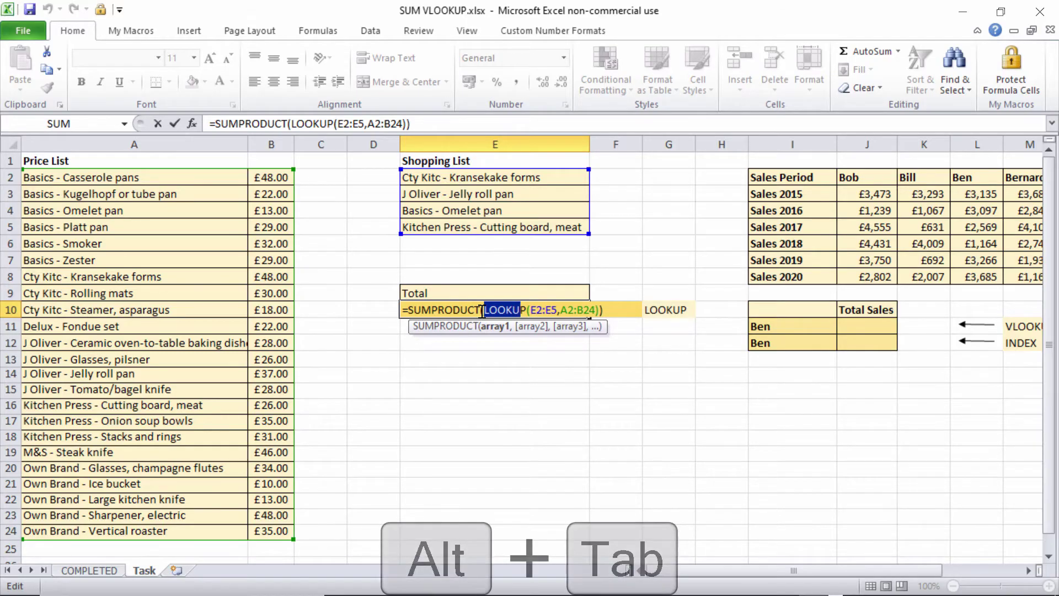
{"action": "key", "text": "Return"}
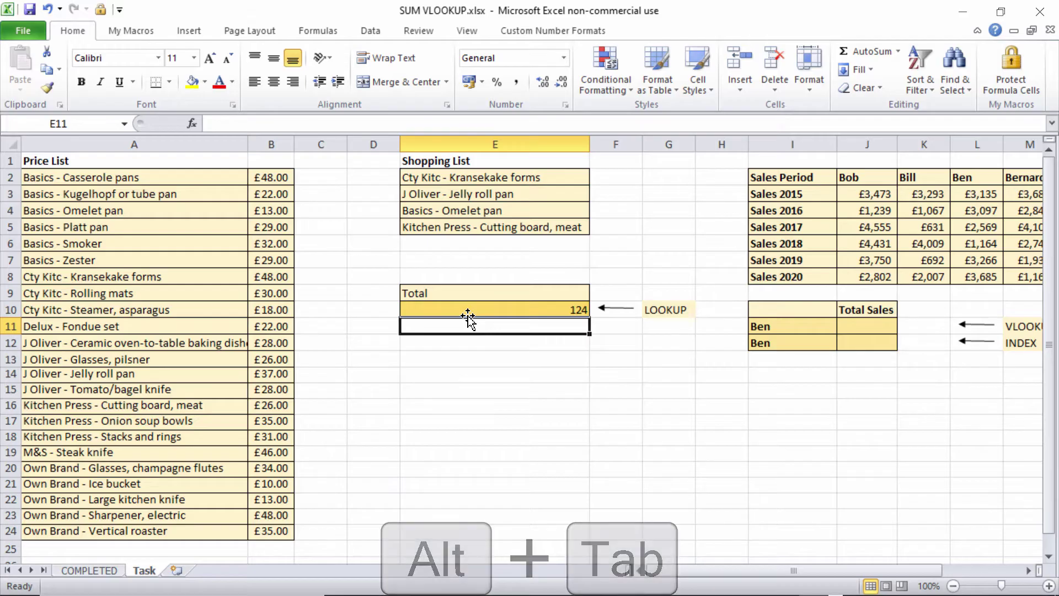
Switch to the SUM XLOOKUP.xlsx workbook and select the salesperson name cell I11
{"action": "key", "text": "alt+Tab"}
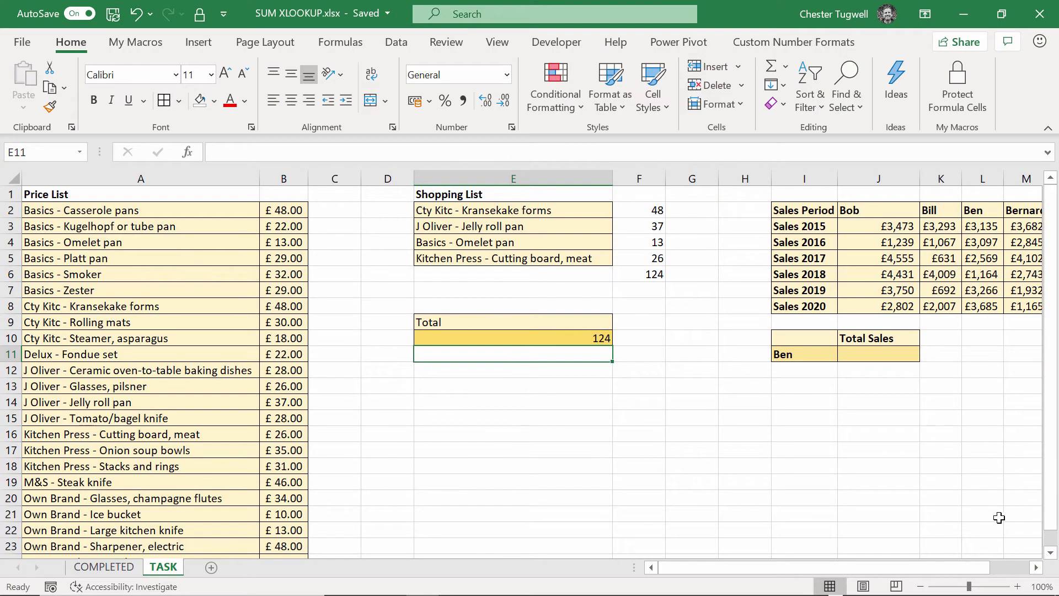
{"action": "left_click", "coordinate": [1038, 568]}
{"action": "left_click", "coordinate": [1038, 568]}
{"action": "left_click", "coordinate": [1038, 568]}
{"action": "left_click", "coordinate": [1038, 567]}
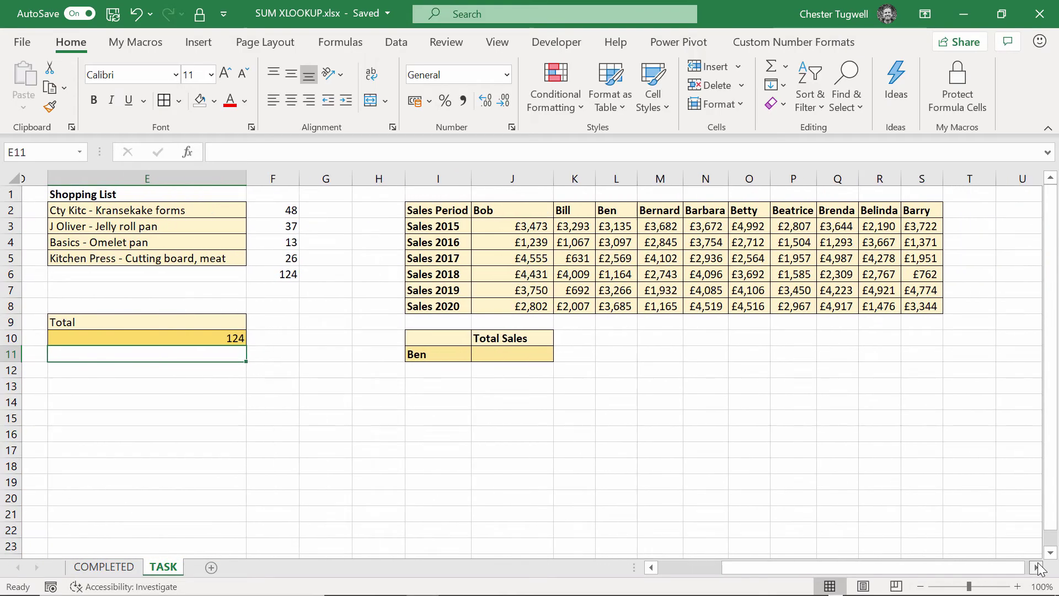
{"action": "left_click", "coordinate": [396, 353]}
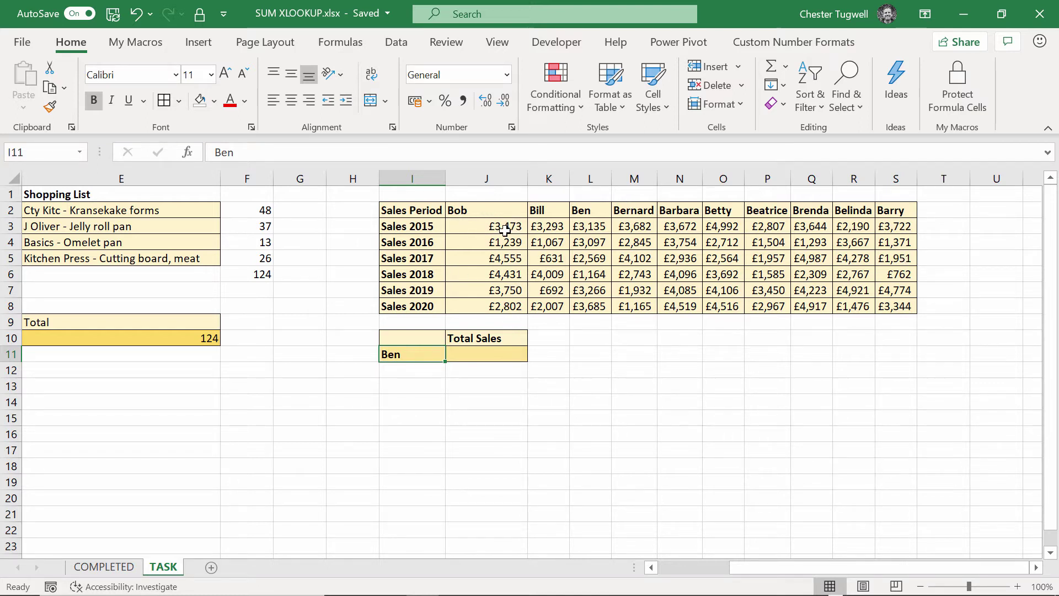
Enter =XLOOKUP(I11,J2:S2,J3:S8) in J11, spilling six yearly sales from 3135 to 3685
{"action": "left_click", "coordinate": [486, 355]}
{"action": "type", "text": "=xl"}
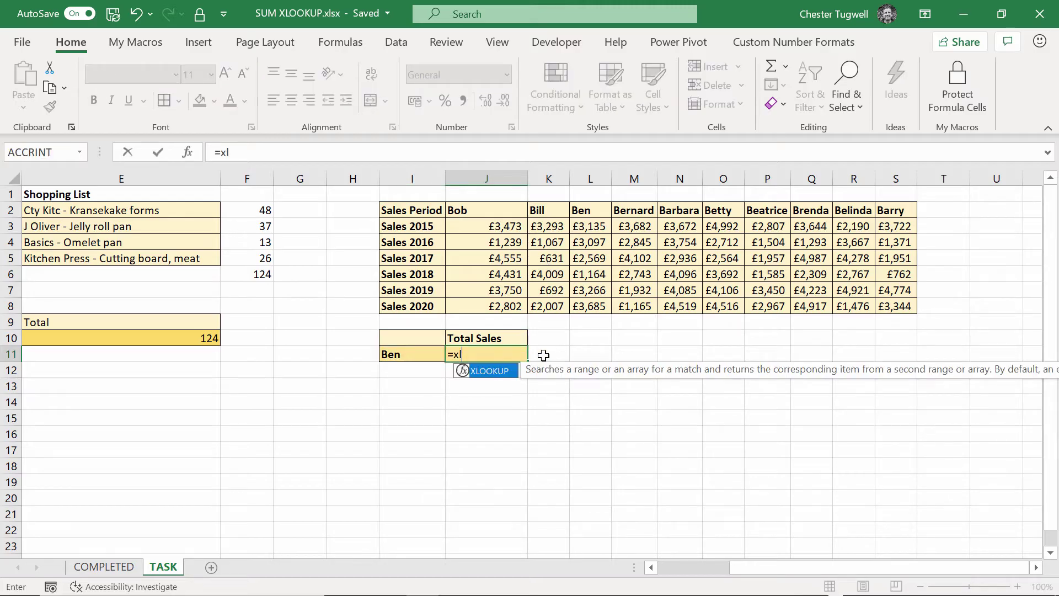
{"action": "key", "text": "Tab"}
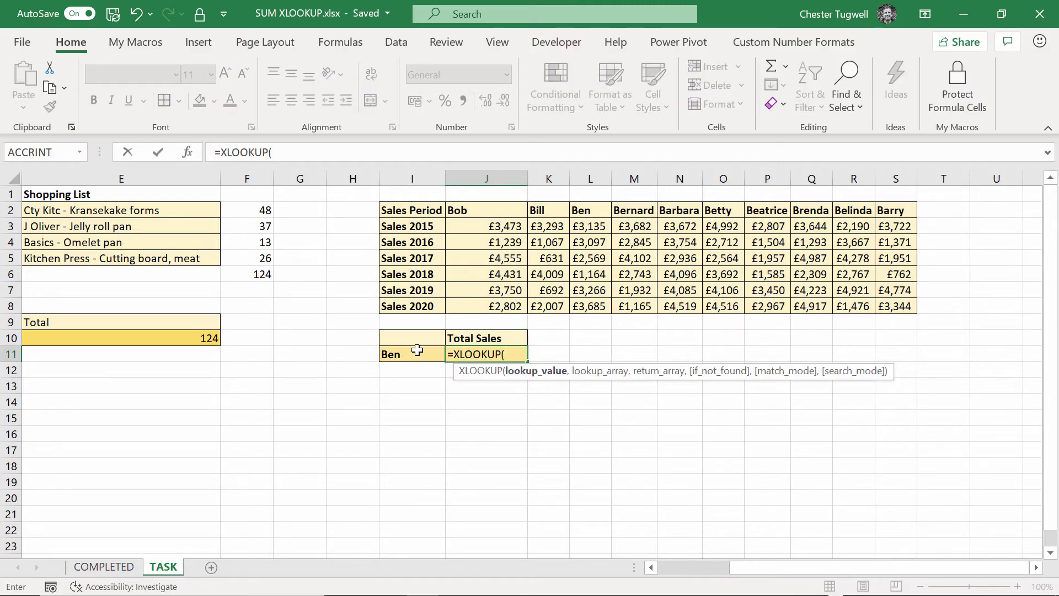
{"action": "left_click", "coordinate": [400, 359]}
{"action": "type", "text": ","}
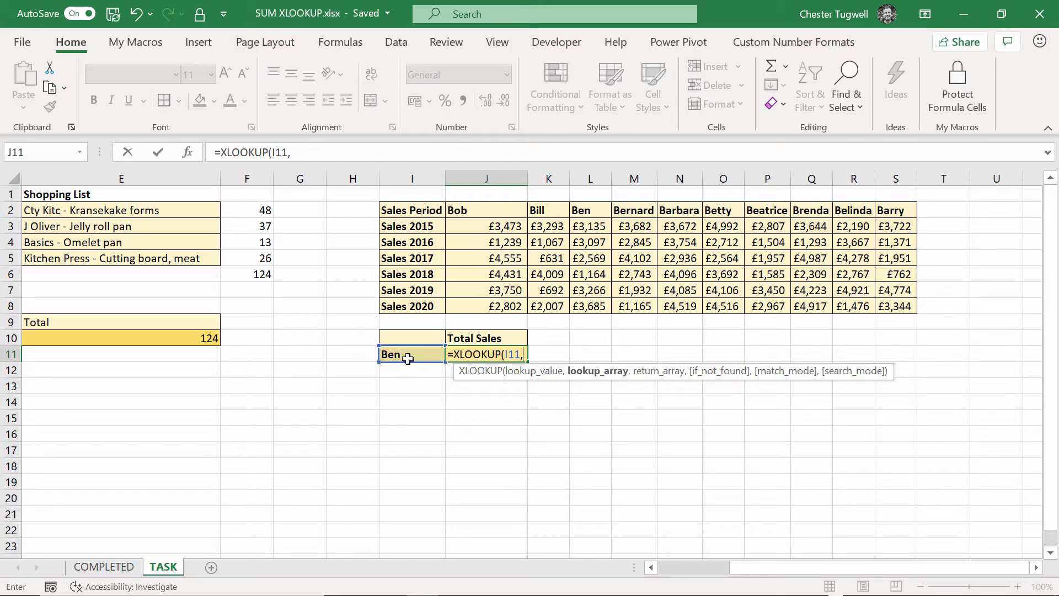
{"action": "left_click_drag", "start_coordinate": [494, 196], "coordinate": [884, 207]}
{"action": "type", "text": ","}
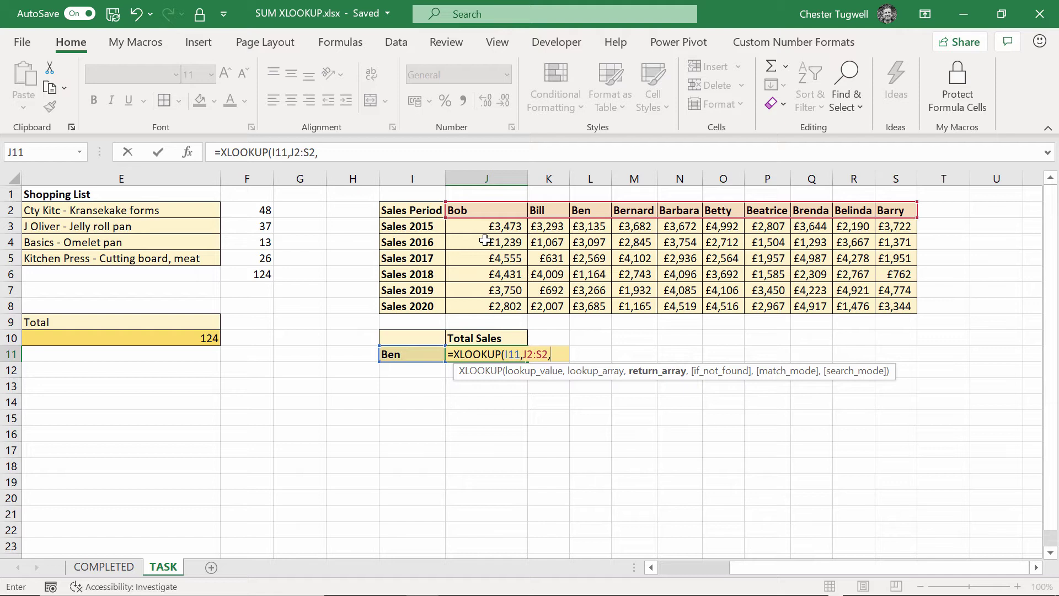
{"action": "left_click", "coordinate": [476, 226]}
{"action": "left_click_drag", "start_coordinate": [555, 234], "coordinate": [885, 306]}
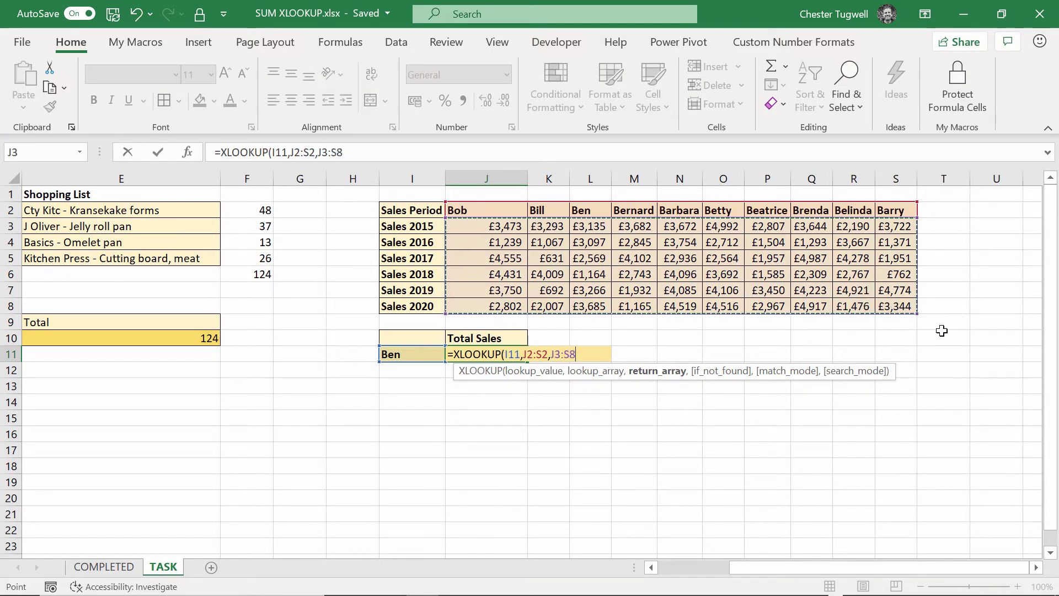
{"action": "type", "text": ")"}
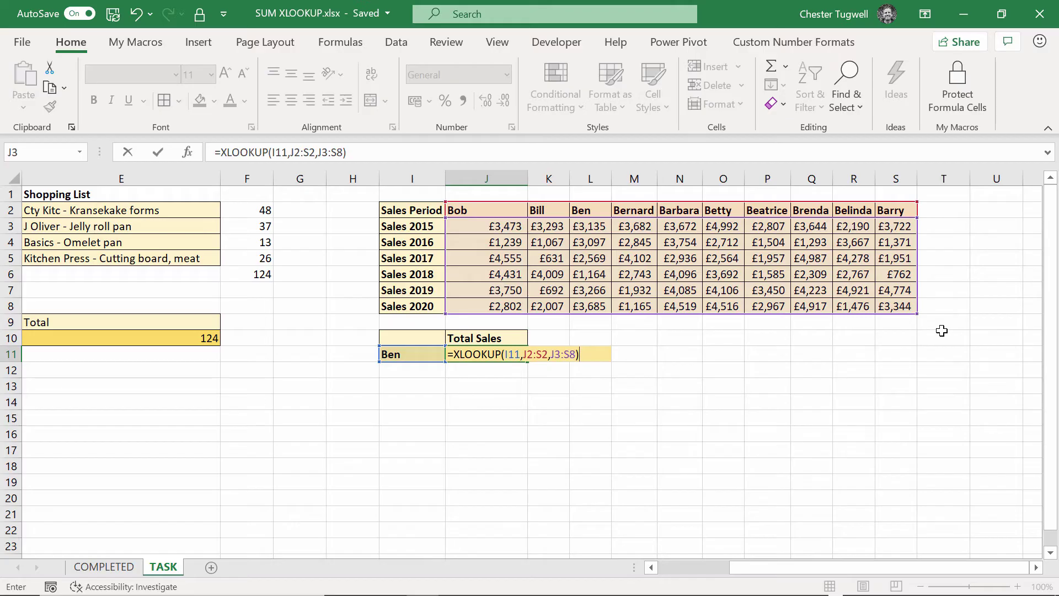
{"action": "key", "text": "Return"}
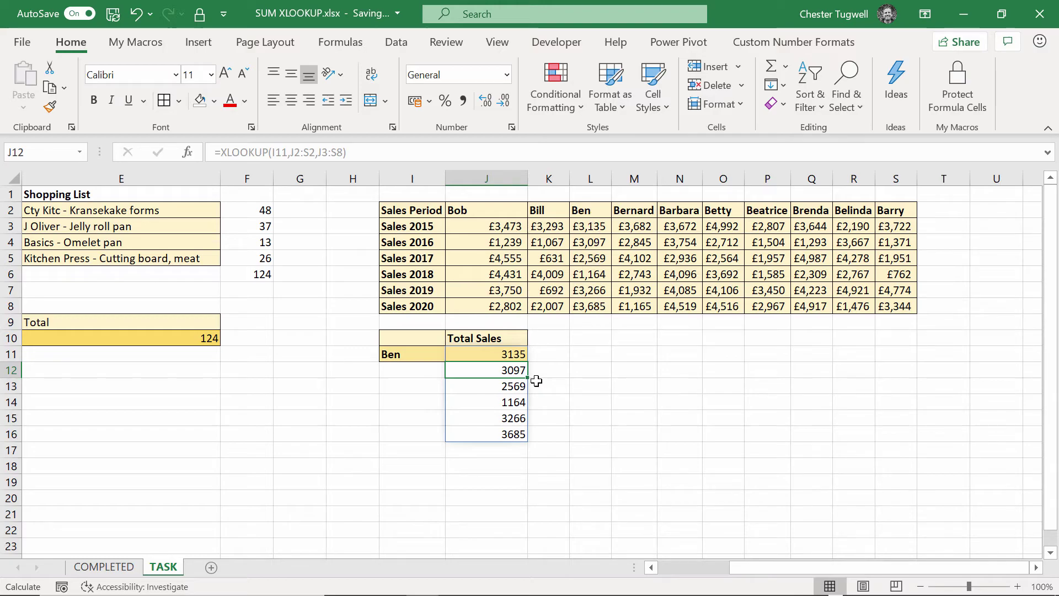
Change the looked-up name in I11 from Ben to Betty
{"action": "left_click", "coordinate": [428, 354]}
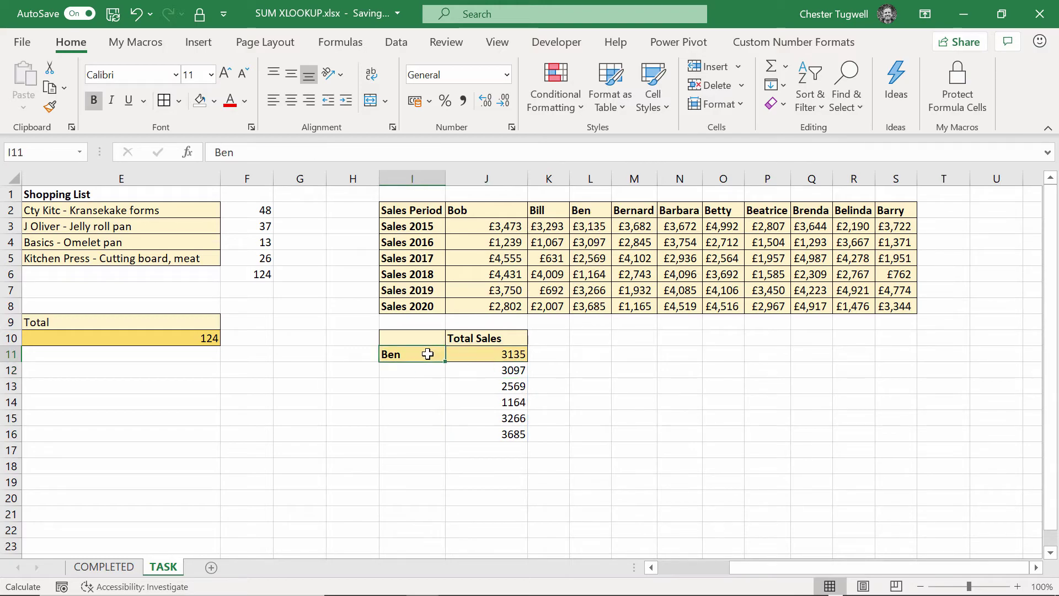
{"action": "type", "text": "Betty"}
{"action": "key", "text": "Return"}
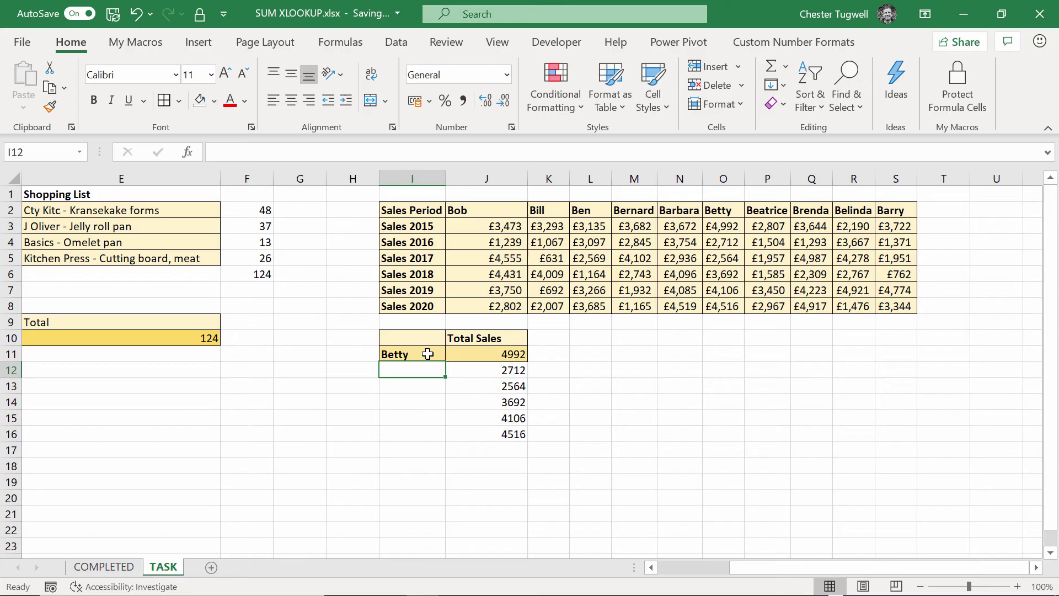
Wrap J11's lookup as =SUM(XLOOKUP(I11,J2:S2,J3:S8)), giving Betty's total 22582
{"action": "double_click", "coordinate": [502, 353]}
{"action": "left_click", "coordinate": [453, 355]}
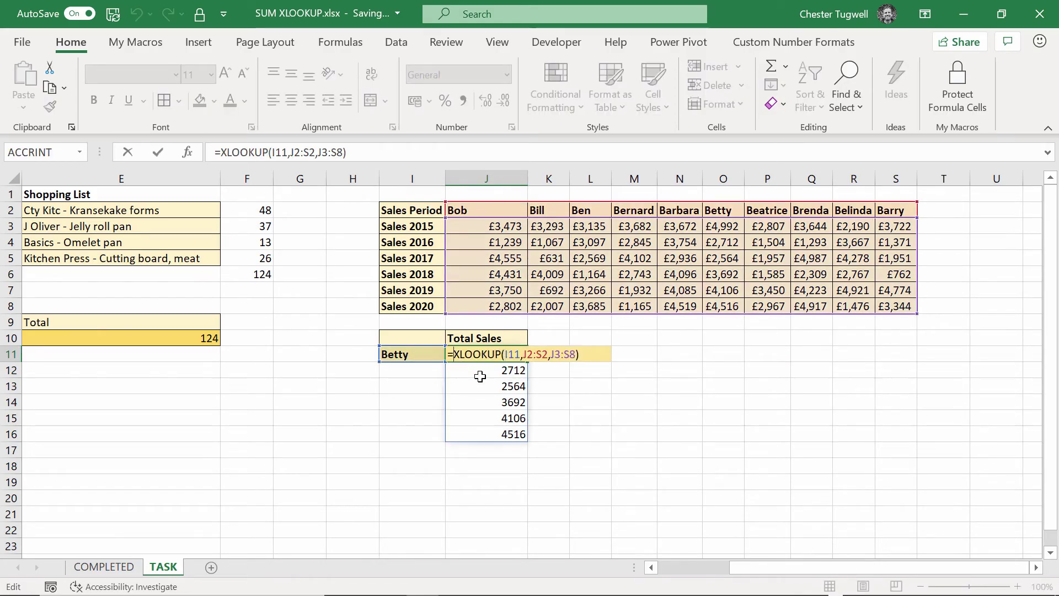
{"action": "type", "text": "SUM("}
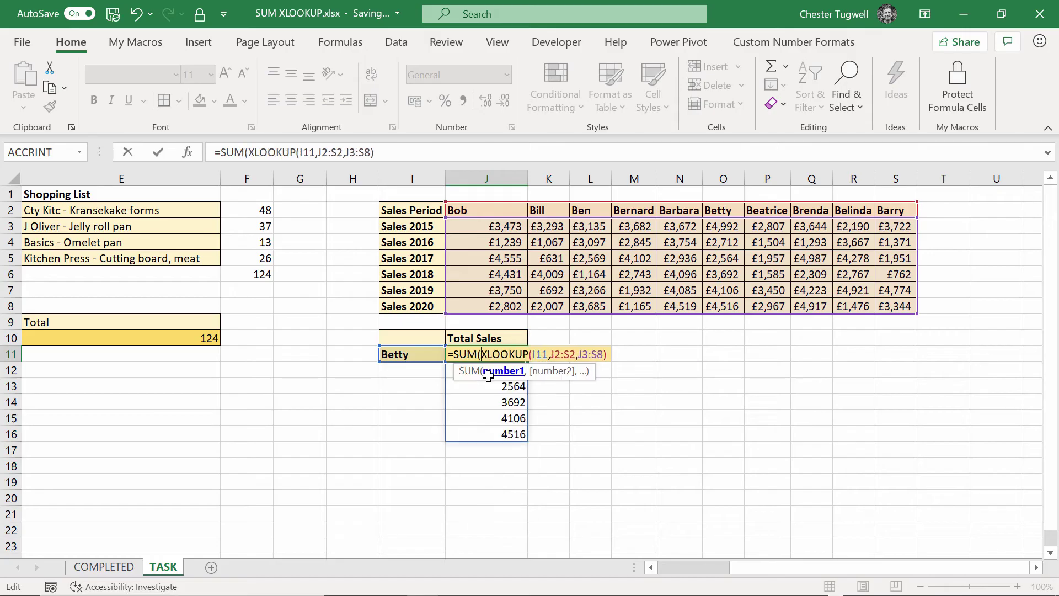
{"action": "left_click", "coordinate": [610, 354]}
{"action": "type", "text": ")"}
{"action": "key", "text": "Return"}
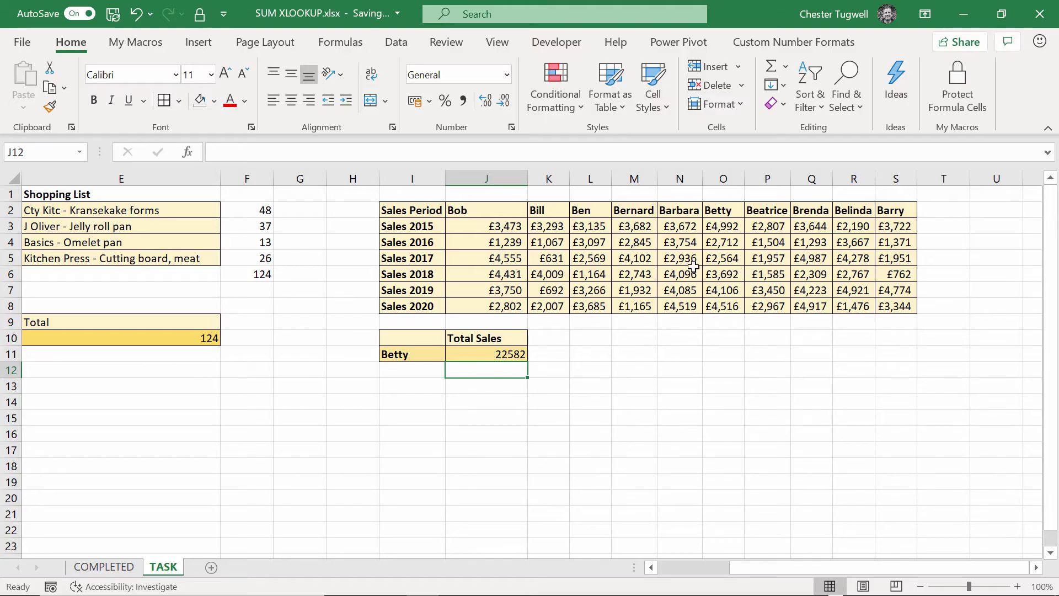
Select Betty's sales O3:O8 to confirm the status-bar sum matches J11, then return to the Excel 2010 workbook
{"action": "left_click", "coordinate": [726, 222]}
{"action": "left_click_drag", "start_coordinate": [729, 246], "coordinate": [738, 307]}
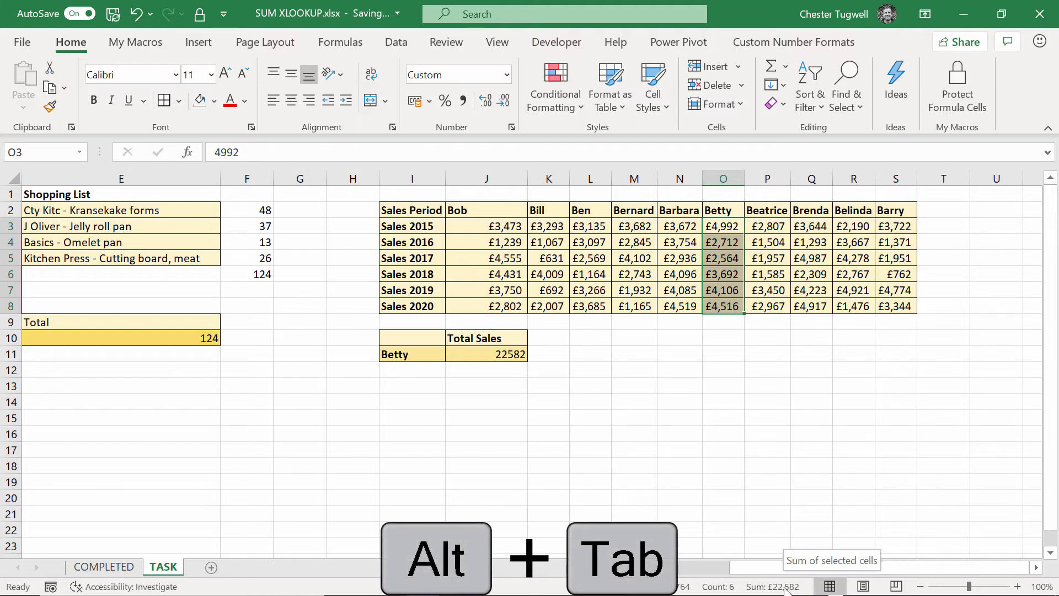
{"action": "left_click", "coordinate": [511, 355]}
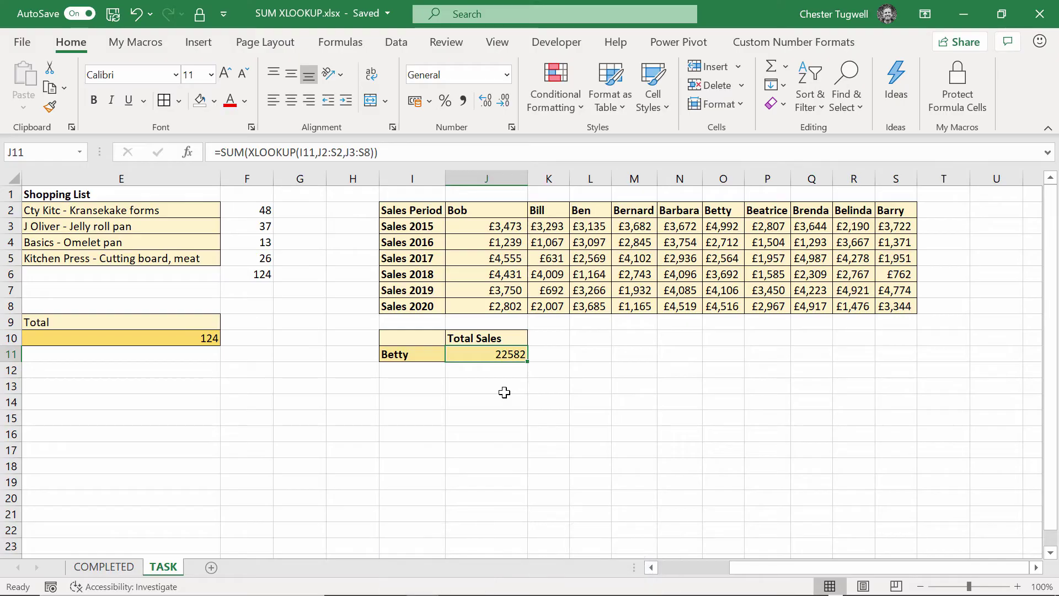
{"action": "key", "text": "alt+Tab"}
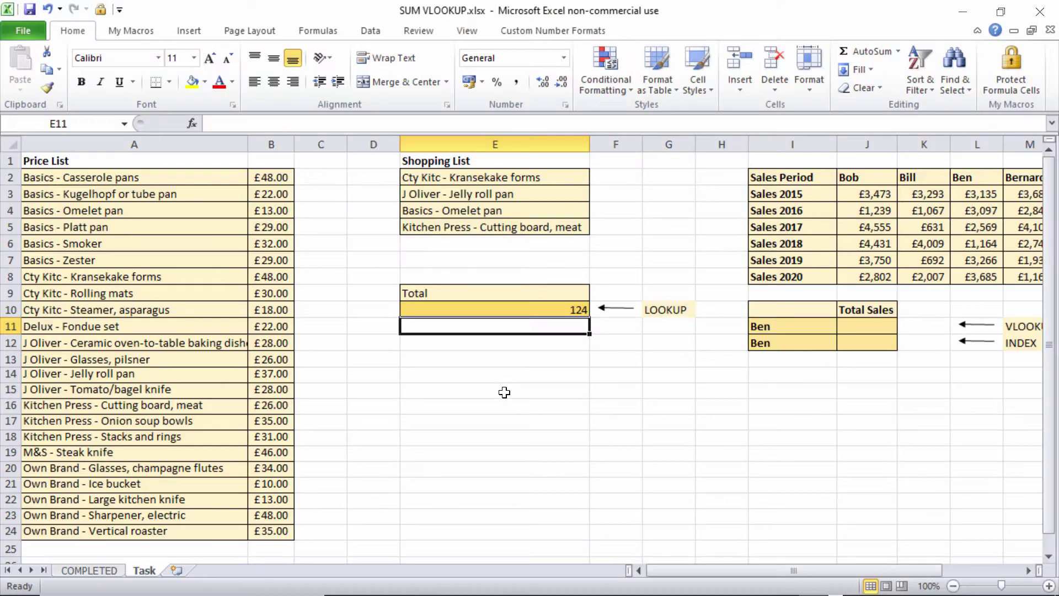
Start a VLOOKUP for Ben's total in J11, then discard the unfinished formula
{"action": "left_click", "coordinate": [1029, 570]}
{"action": "left_click", "coordinate": [1029, 570]}
{"action": "left_click", "coordinate": [1029, 571]}
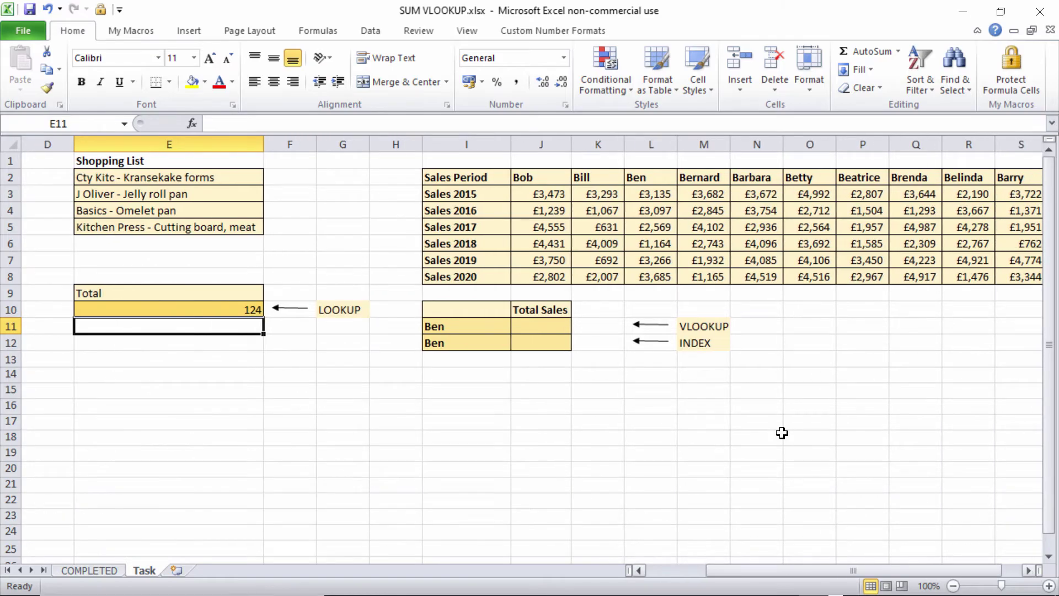
{"action": "left_click", "coordinate": [540, 326]}
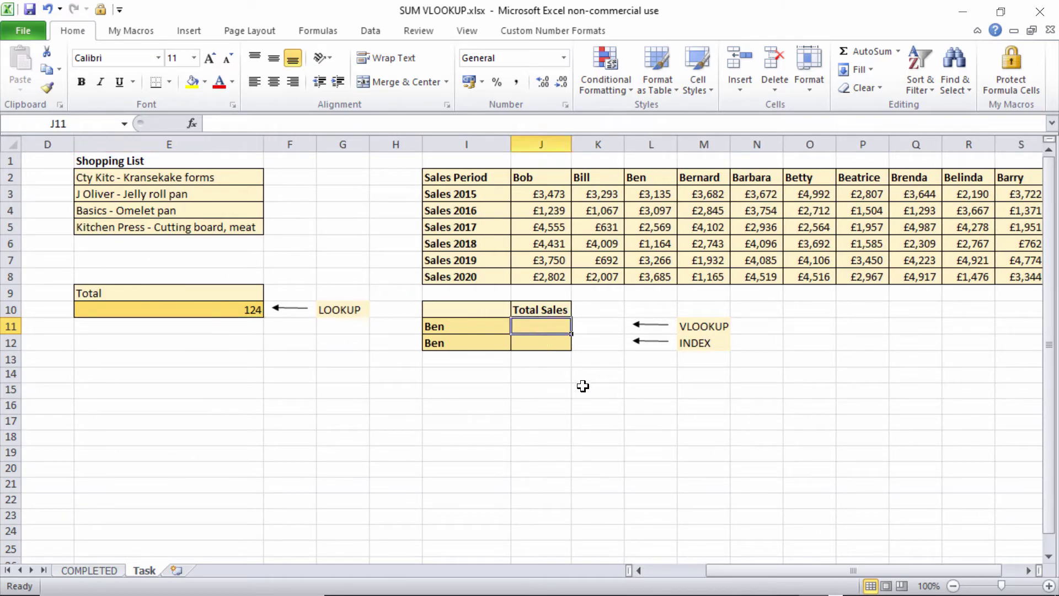
{"action": "type", "text": "=v"}
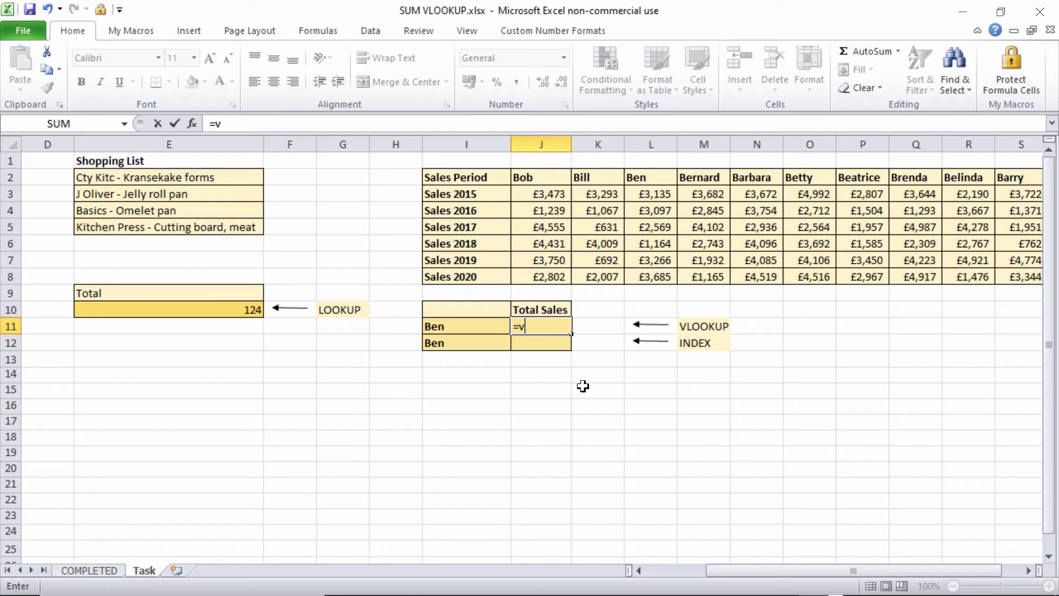
{"action": "type", "text": "l"}
{"action": "key", "text": "Tab"}
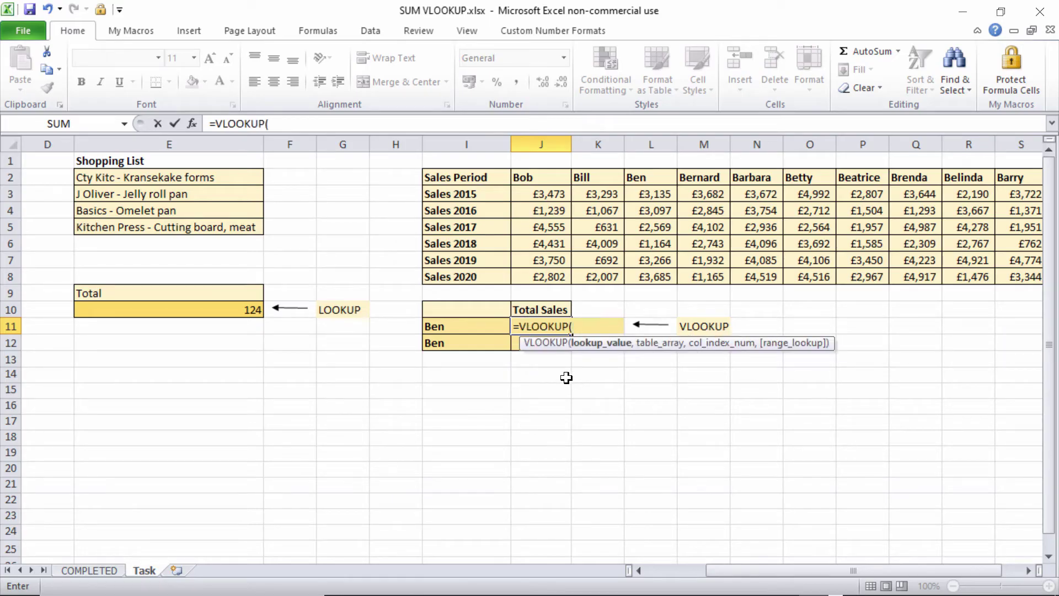
{"action": "left_click", "coordinate": [462, 327]}
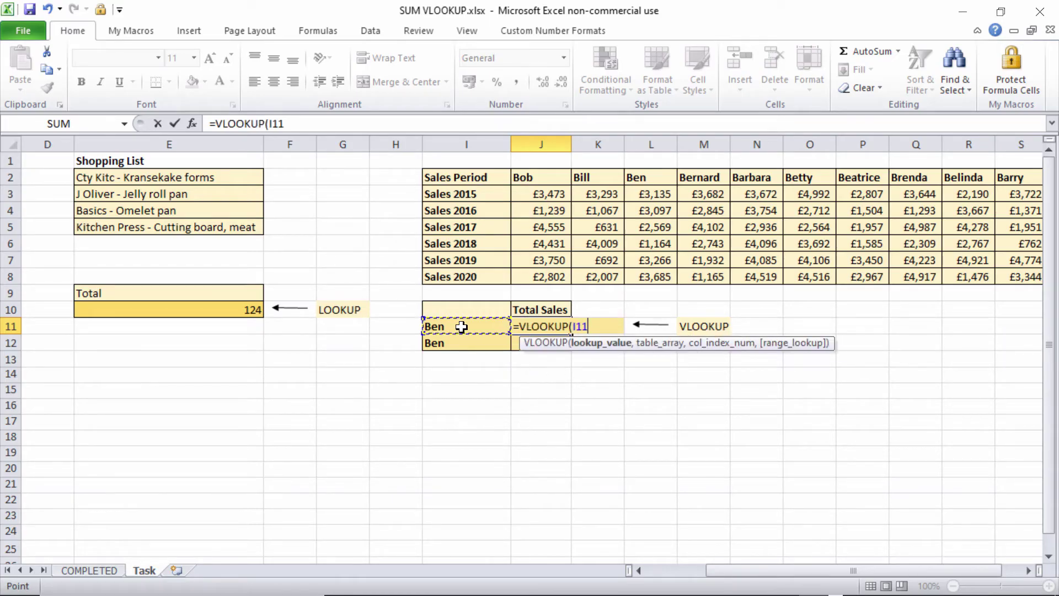
{"action": "type", "text": ","}
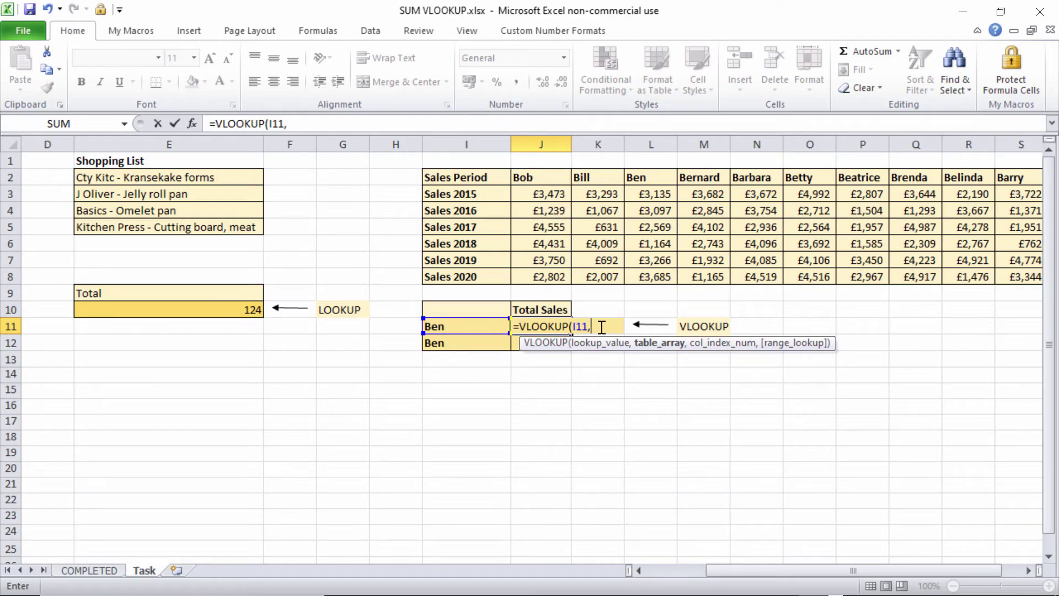
{"action": "left_click_drag", "start_coordinate": [602, 328], "coordinate": [512, 326]}
{"action": "key", "text": "BackSpace"}
{"action": "key", "text": "Escape"}
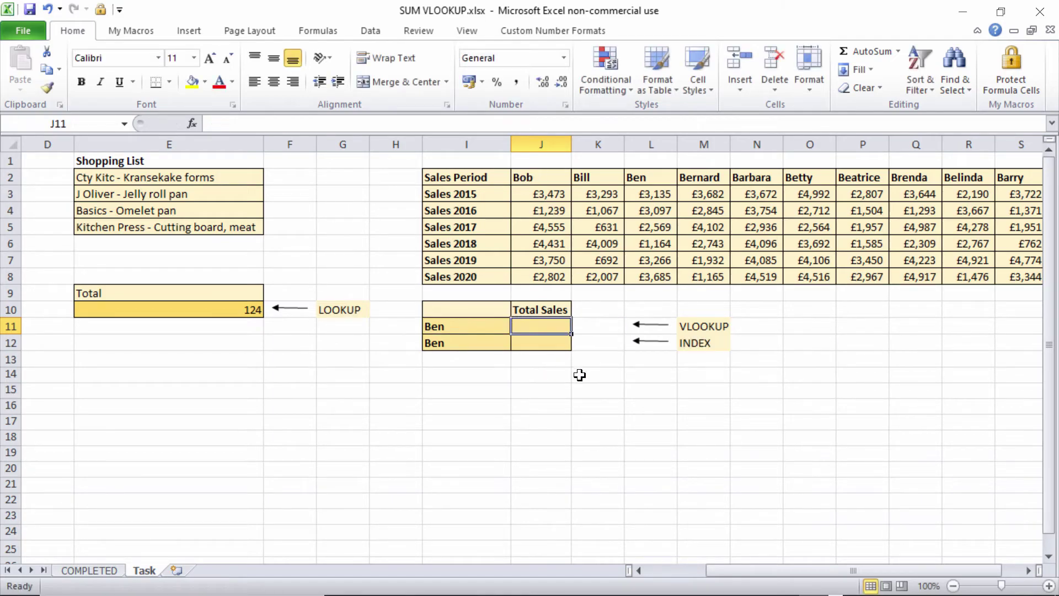
Change the M11 method label from VLOOKUP to HLOOKUP
{"action": "left_click", "coordinate": [696, 330]}
{"action": "double_click", "coordinate": [687, 327]}
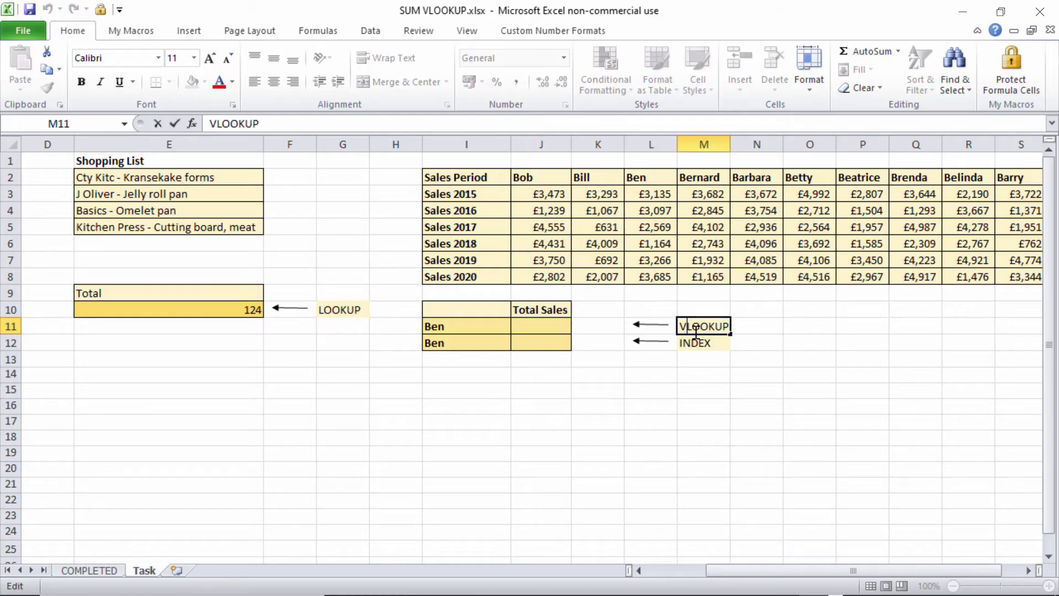
{"action": "key", "text": "BackSpace"}
{"action": "type", "text": "H"}
{"action": "key", "text": "Return"}
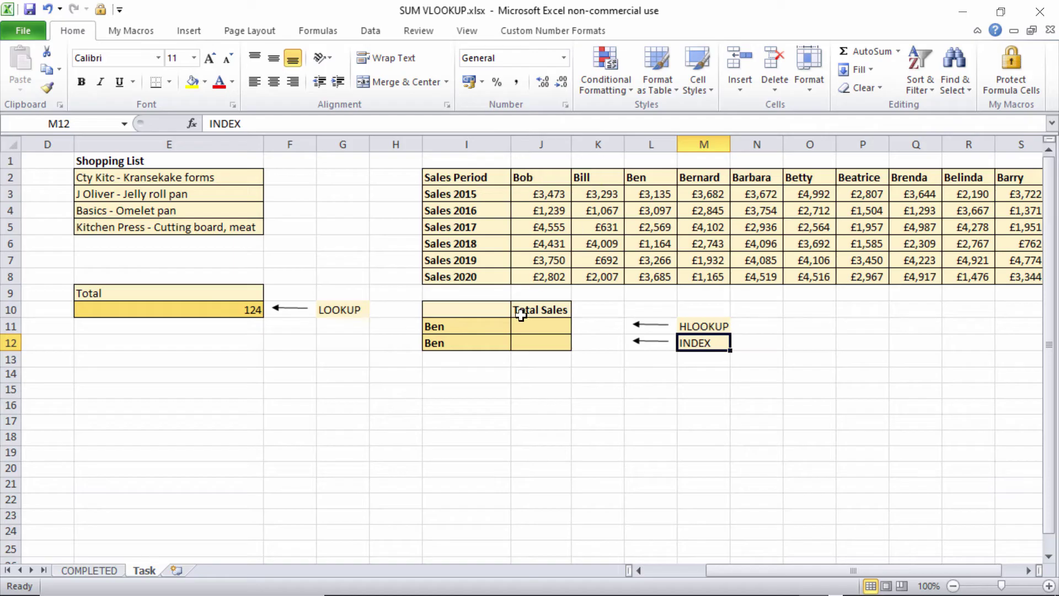
{"action": "left_click", "coordinate": [533, 328]}
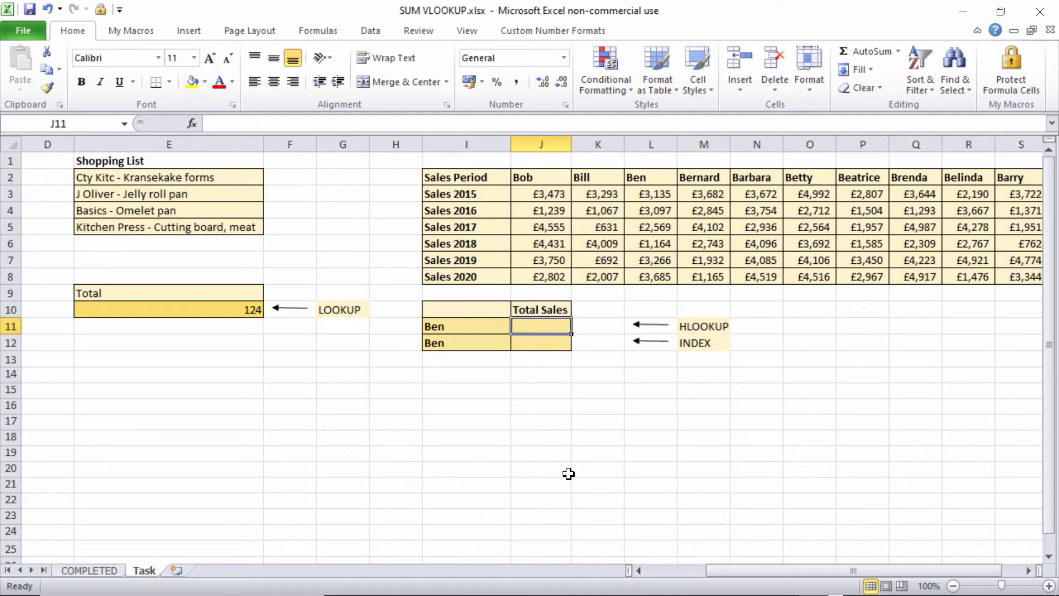
Enter =HLOOKUP(I11,J2:S8,{2,3,4,5,6,7},0) in J11, which shows only 3135
{"action": "type", "text": "=hlookup("}
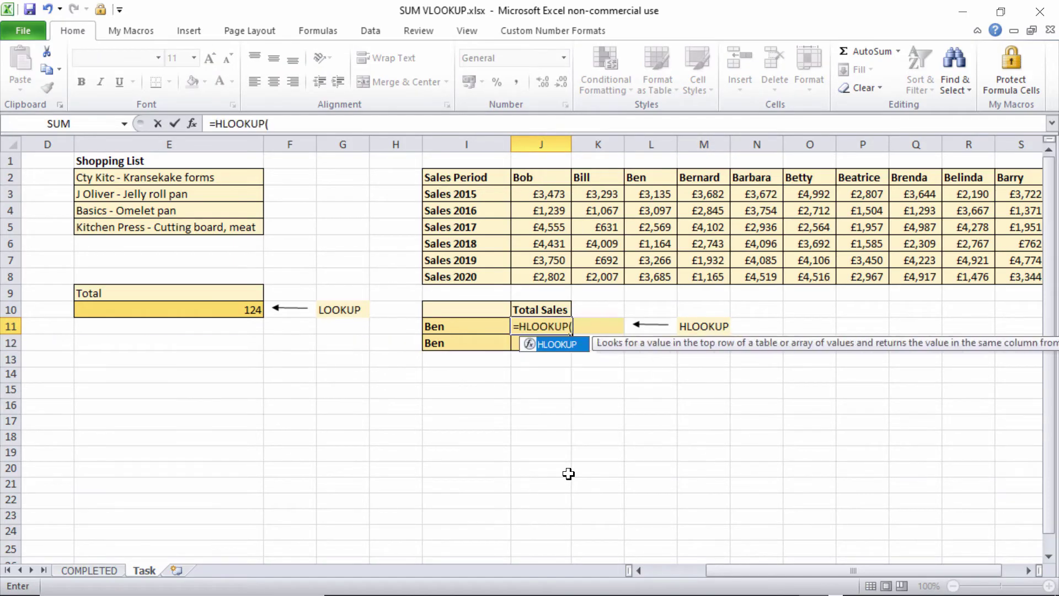
{"action": "left_click", "coordinate": [476, 328]}
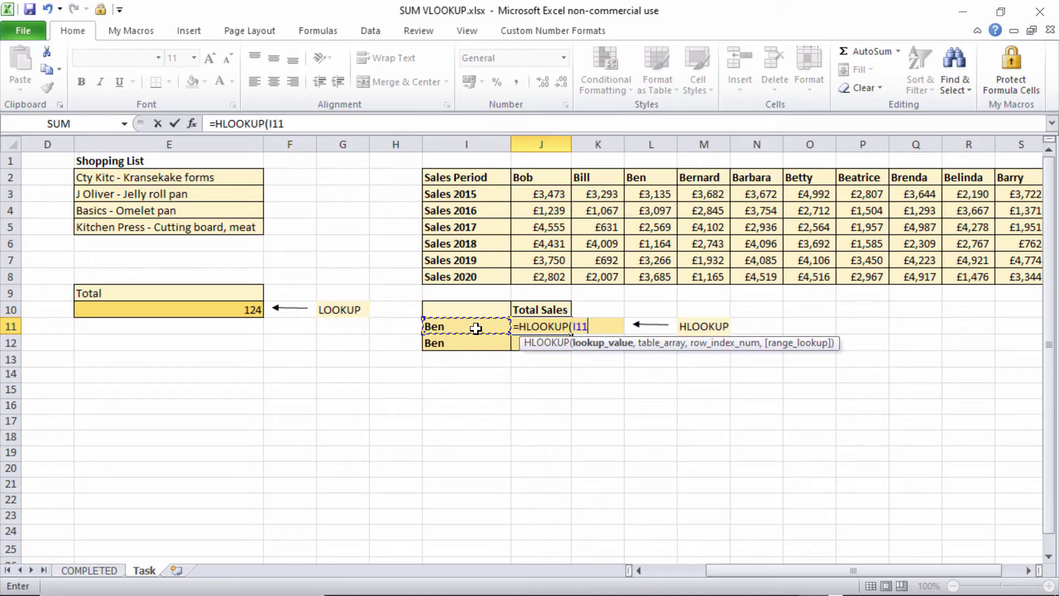
{"action": "type", "text": ","}
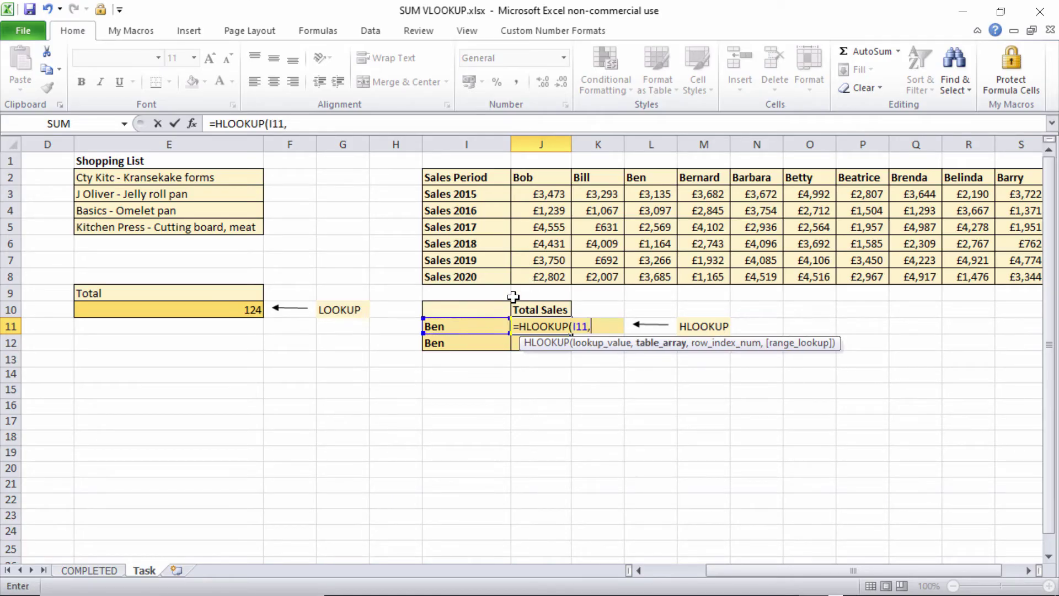
{"action": "left_click", "coordinate": [537, 172]}
{"action": "left_click_drag", "start_coordinate": [537, 172], "coordinate": [781, 270]}
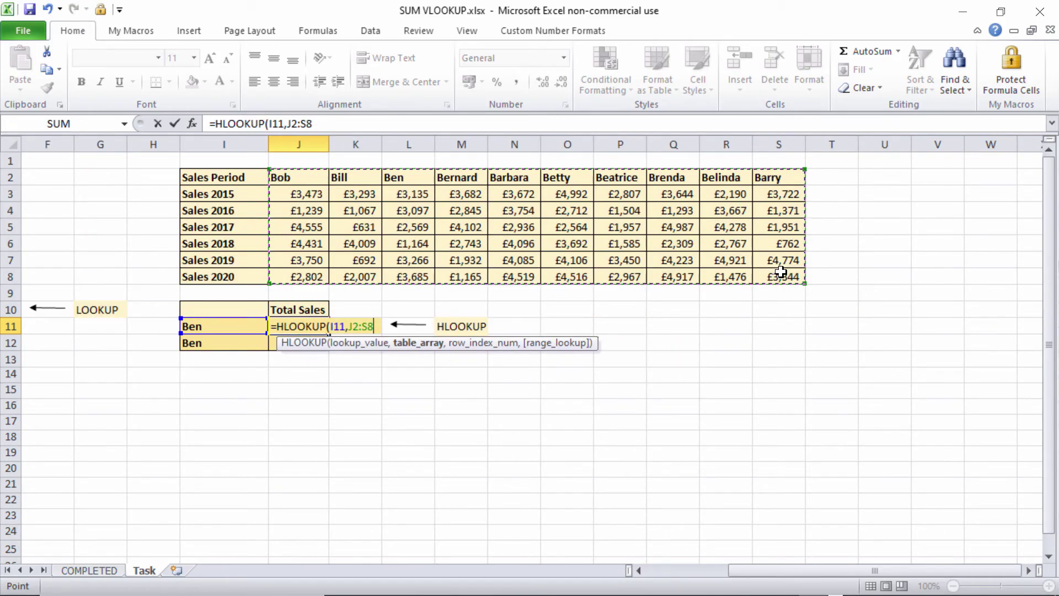
{"action": "type", "text": ",{"}
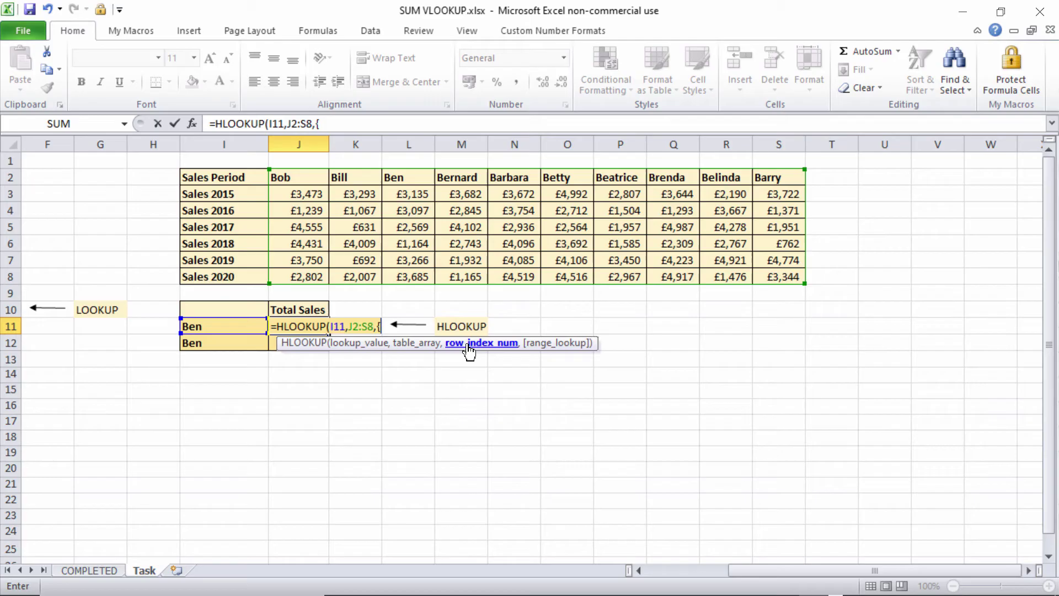
{"action": "type", "text": "2,3,4"}
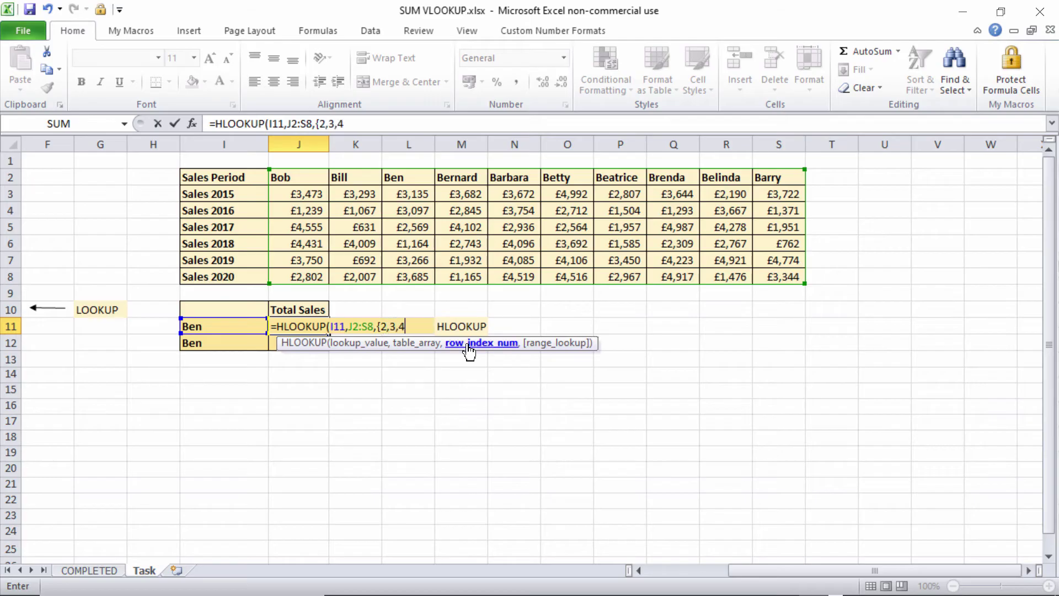
{"action": "type", "text": ",5,6,7}"}
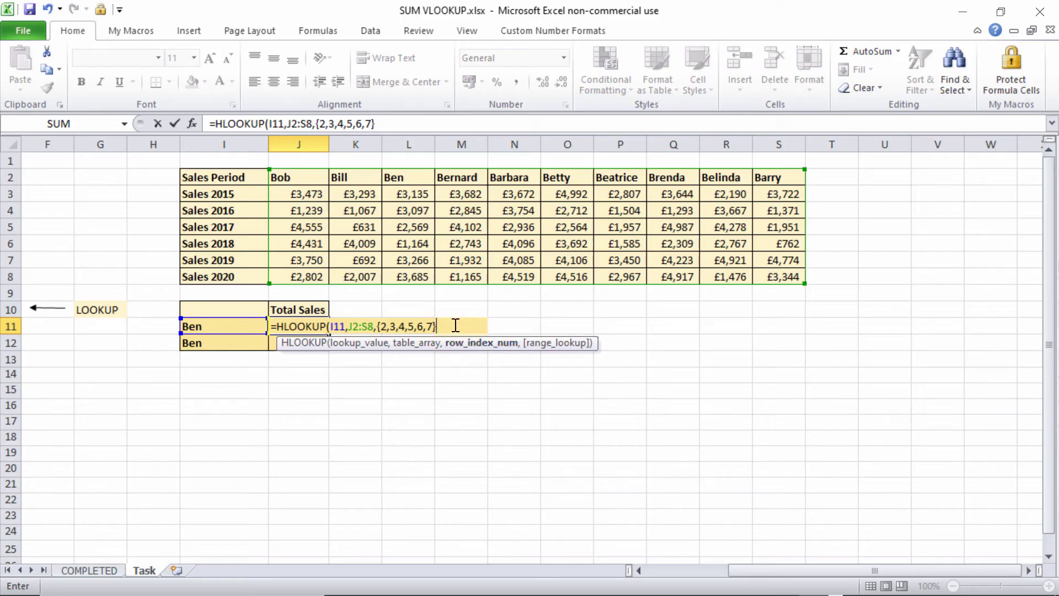
{"action": "type", "text": ","}
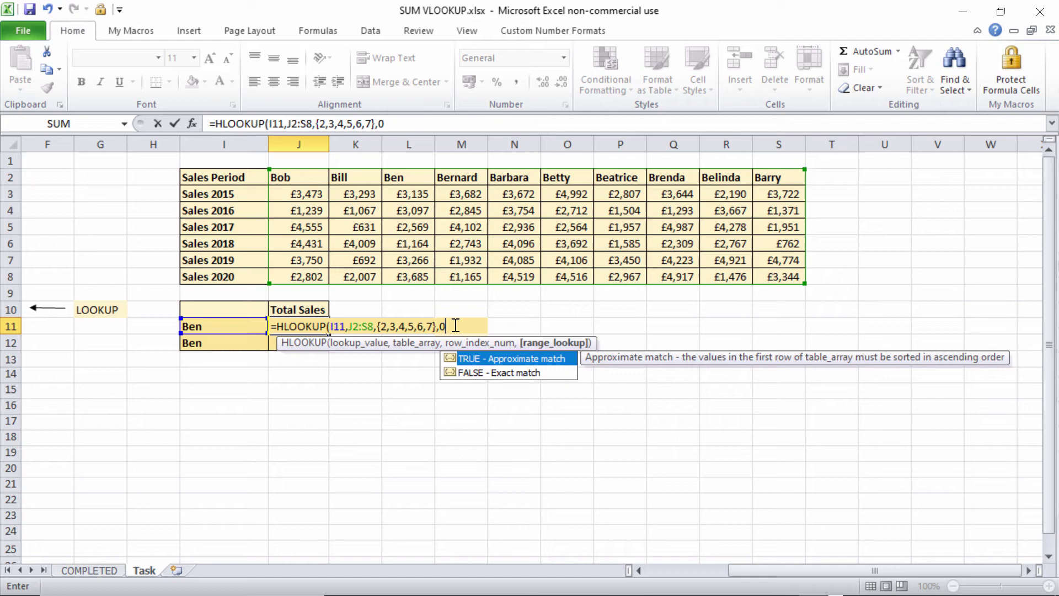
{"action": "type", "text": "0)"}
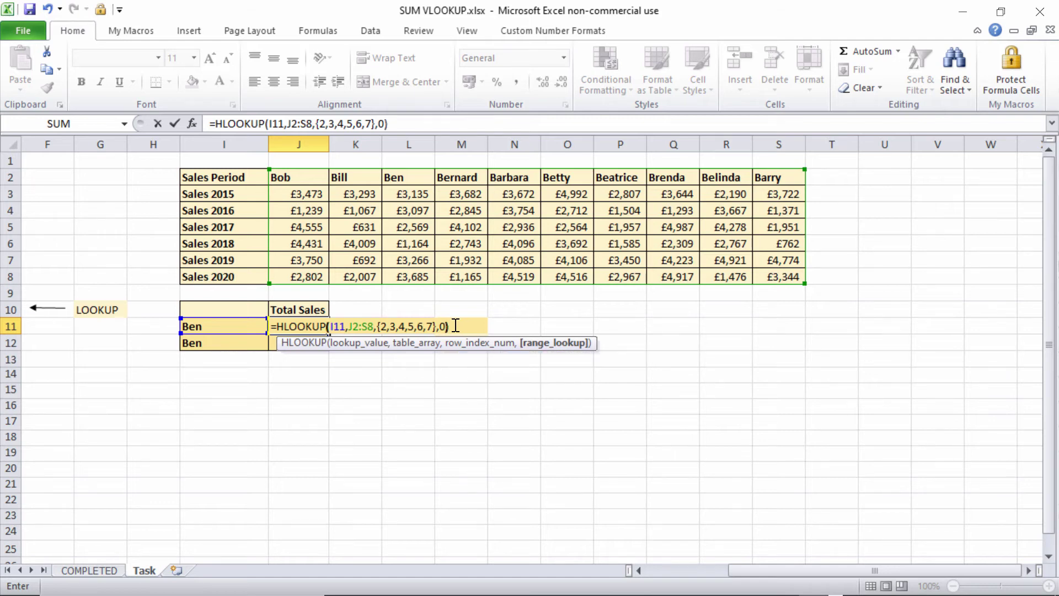
{"action": "key", "text": "Return"}
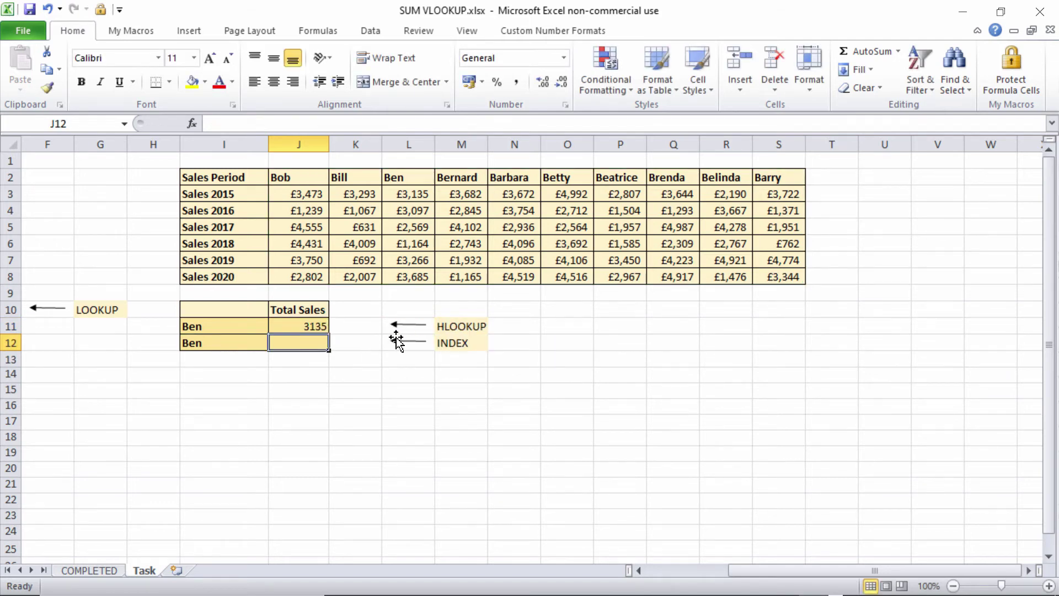
Evaluate the HLOOKUP with F9 to preview Ben's six yearly values, then restore the formula
{"action": "left_click", "coordinate": [286, 327]}
{"action": "key", "text": "F9"}
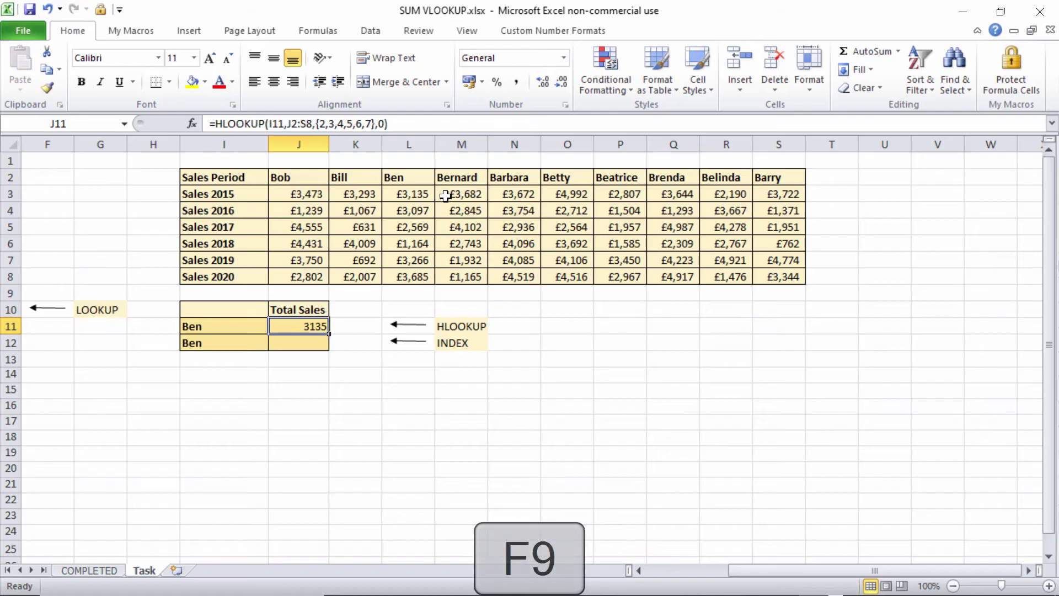
{"action": "double_click", "coordinate": [320, 326]}
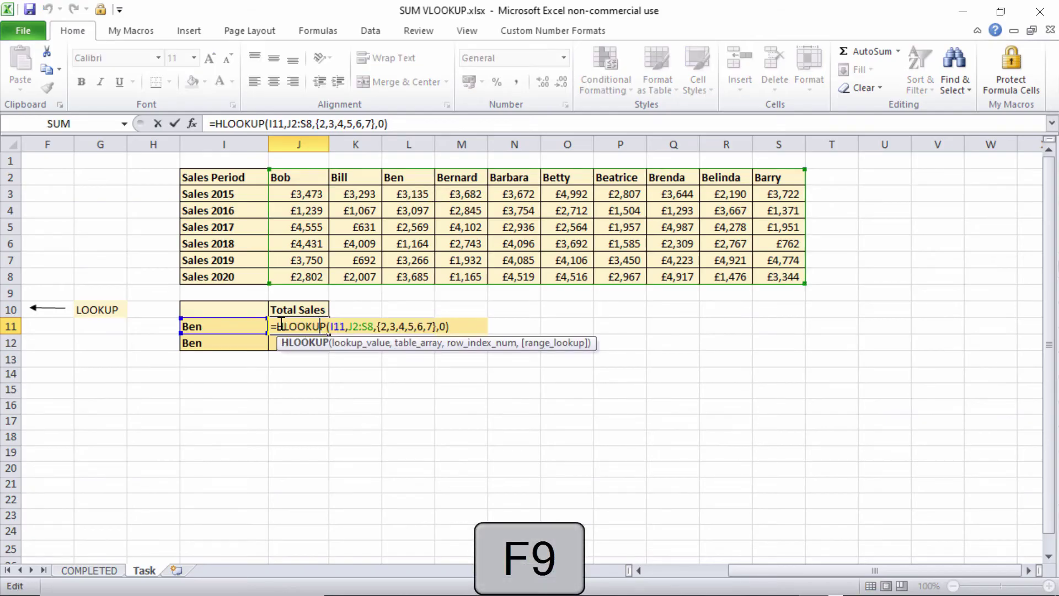
{"action": "left_click_drag", "start_coordinate": [276, 326], "coordinate": [483, 325]}
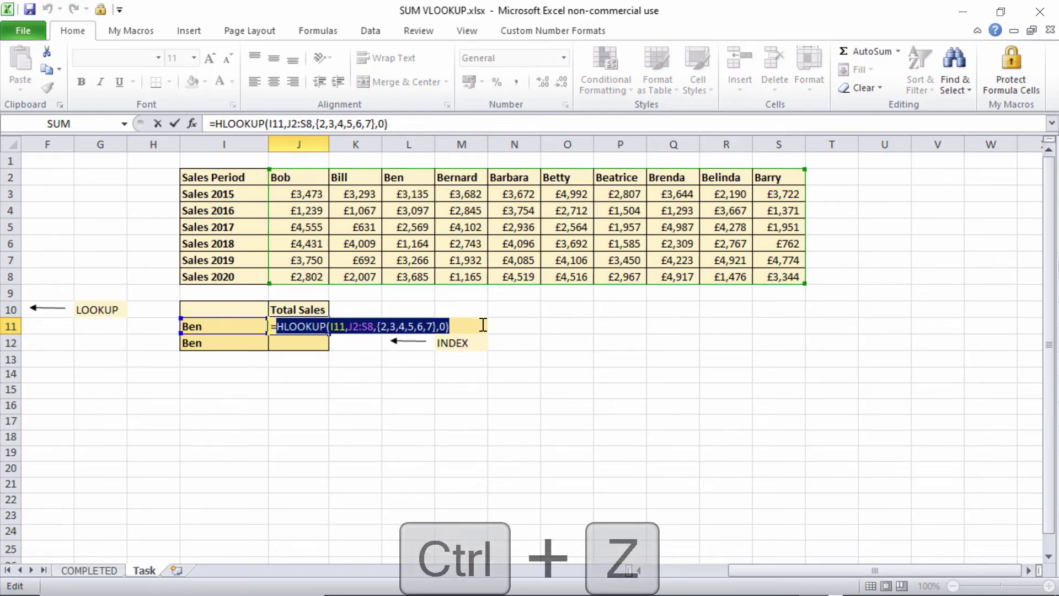
{"action": "key", "text": "F9"}
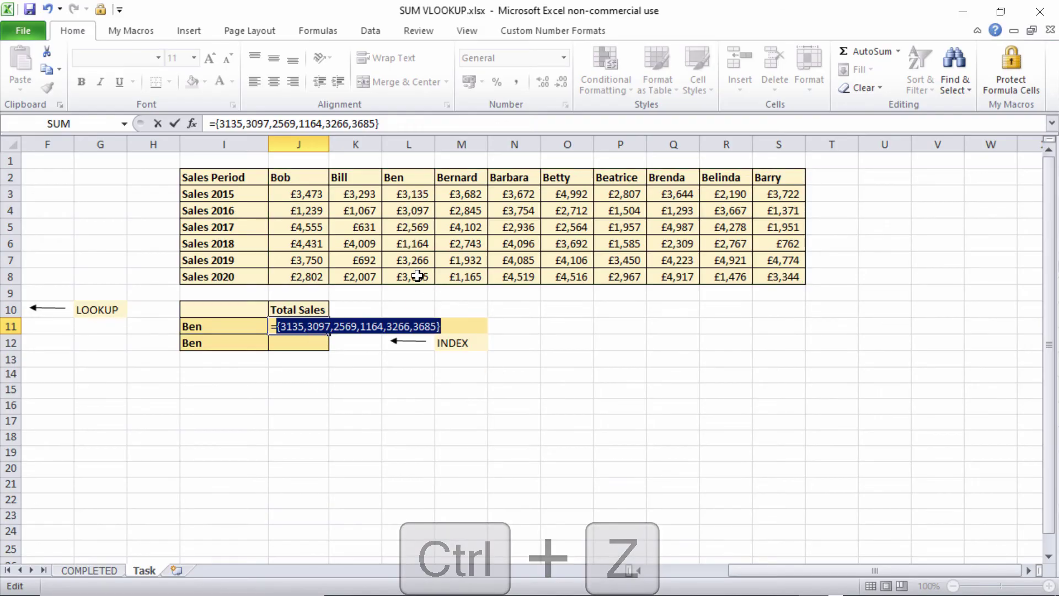
{"action": "key", "text": "ctrl+z"}
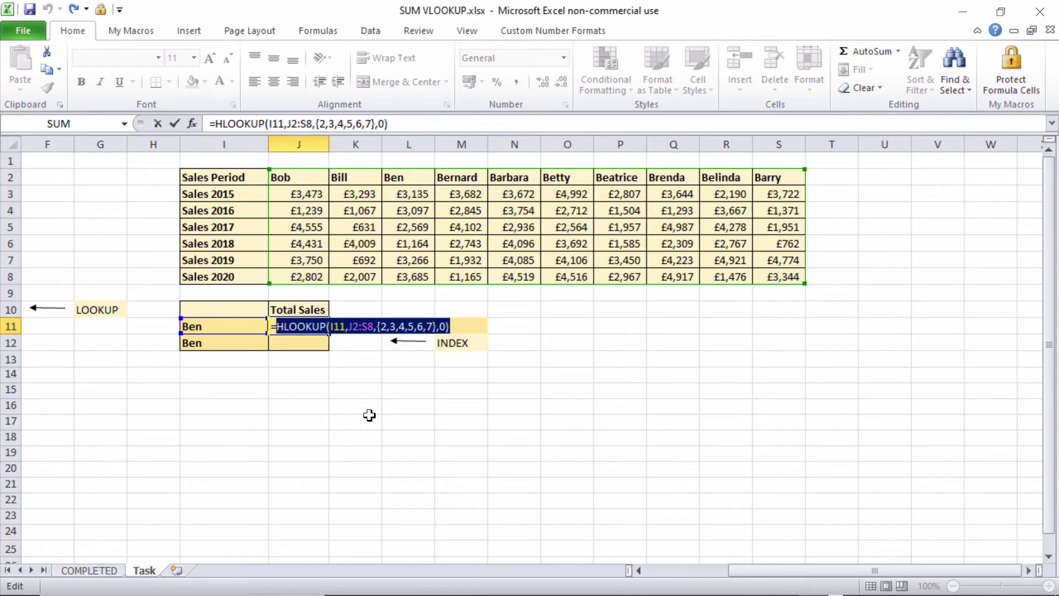
{"action": "key", "text": "Return"}
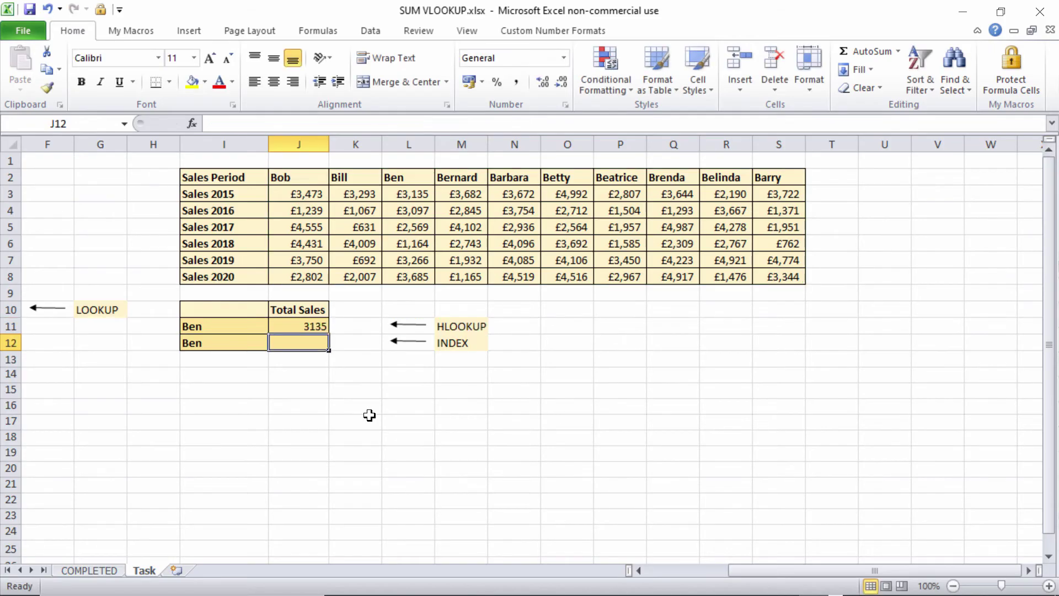
Wrap J11's HLOOKUP in SUM and commit it as an array formula
{"action": "double_click", "coordinate": [321, 326]}
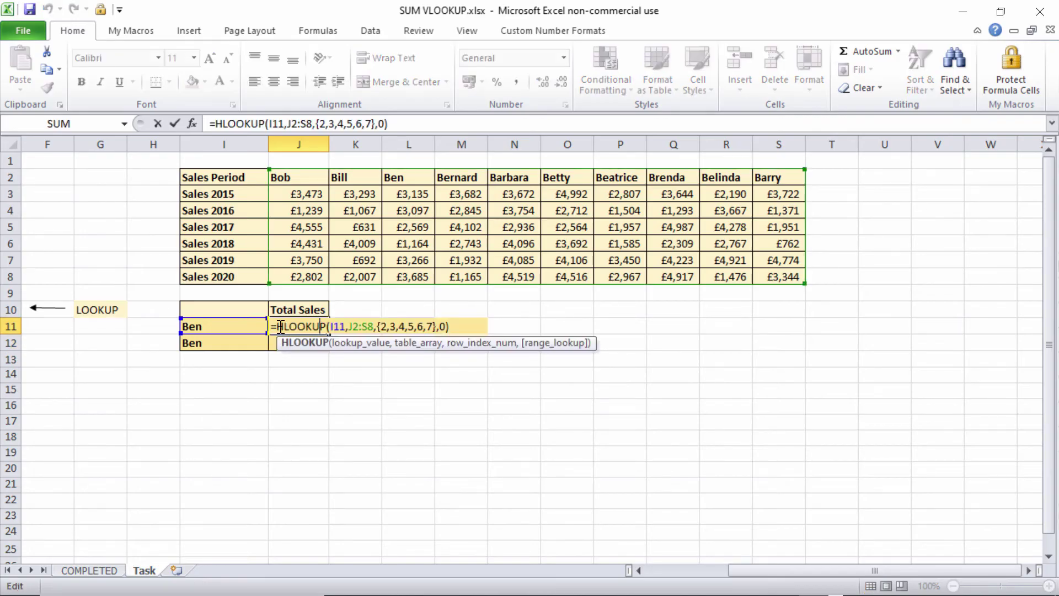
{"action": "key", "text": "Home"}
{"action": "key", "text": "Right"}
{"action": "type", "text": "sum("}
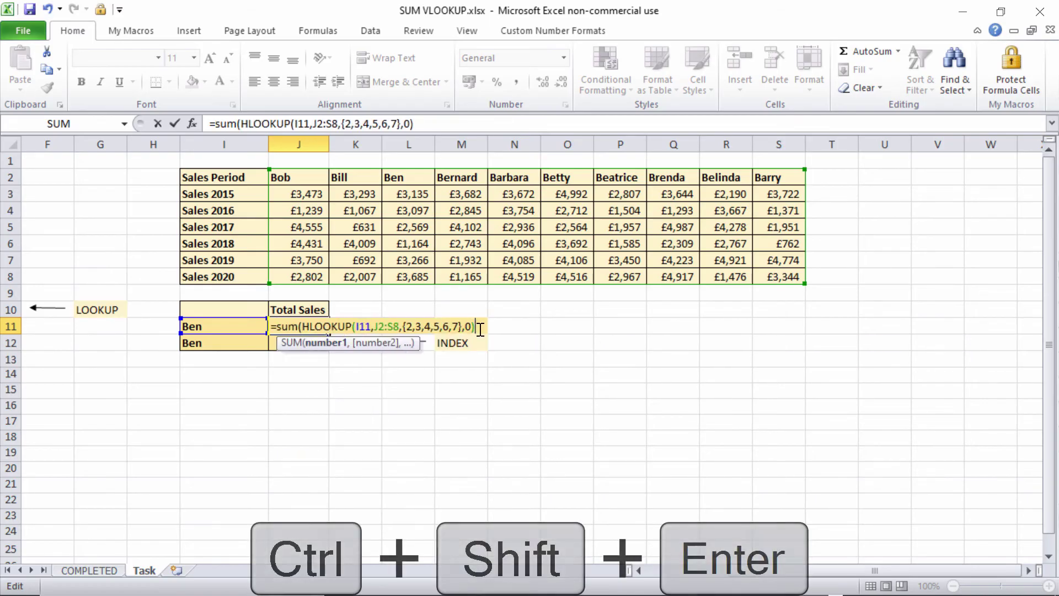
{"action": "type", "text": ")"}
{"action": "key", "text": "Return"}
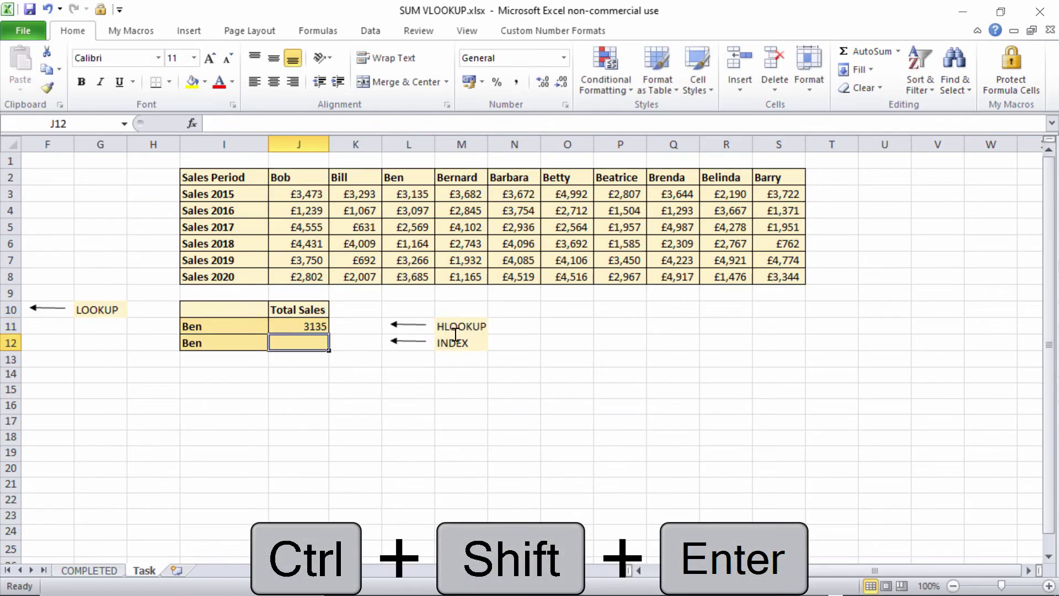
{"action": "left_click", "coordinate": [291, 326]}
{"action": "double_click", "coordinate": [294, 326]}
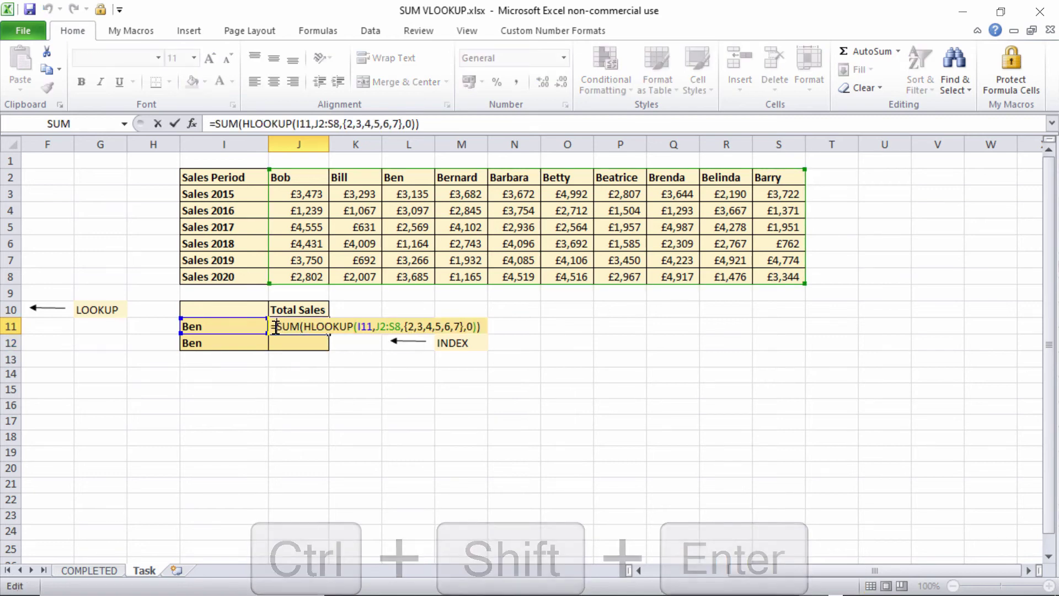
{"action": "key", "text": "ctrl+shift+Return"}
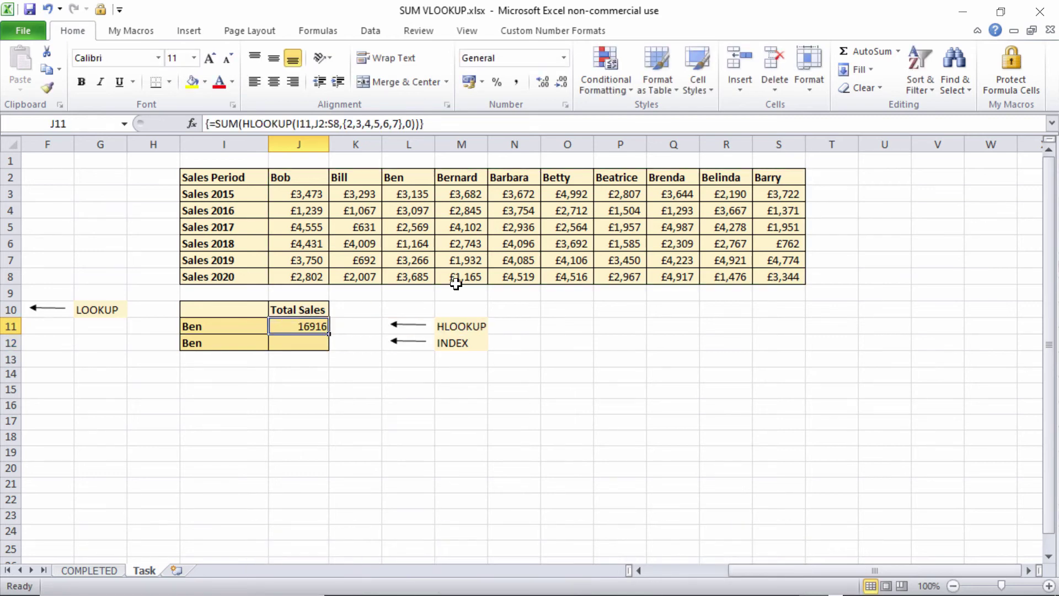
Check Ben's yearly sales sum, then change SUM to SUMPRODUCT so J11 shows 16916
{"action": "left_click", "coordinate": [401, 190]}
{"action": "left_click_drag", "start_coordinate": [400, 191], "coordinate": [413, 277]}
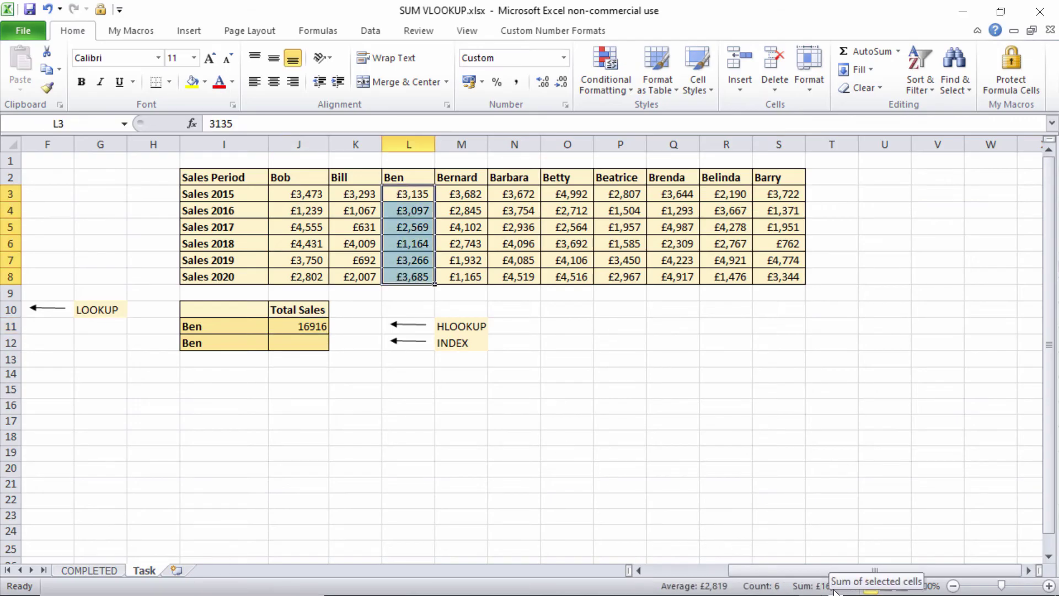
{"action": "double_click", "coordinate": [295, 327]}
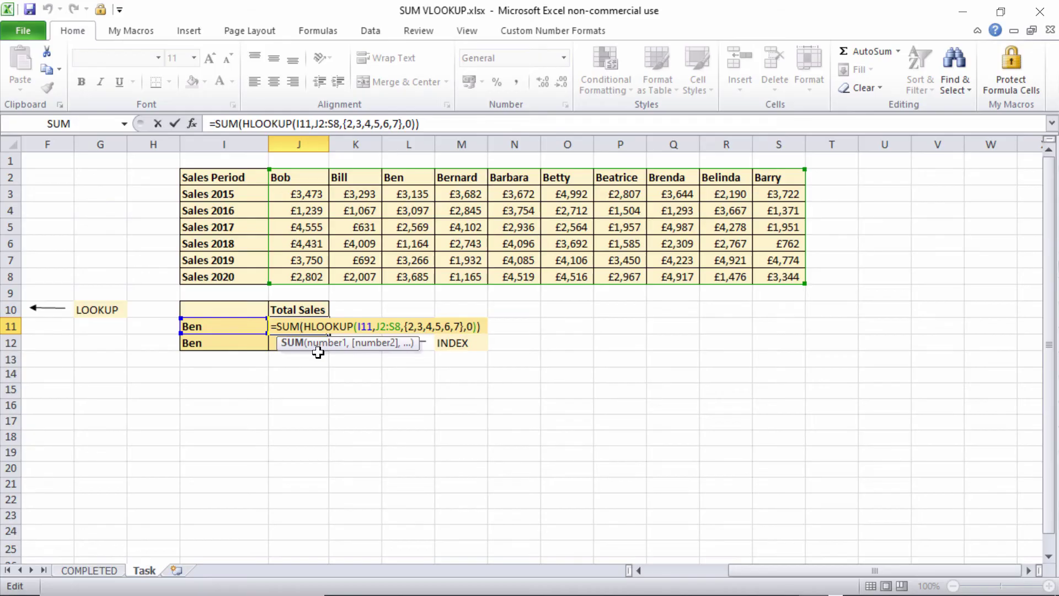
{"action": "type", "text": "PR"}
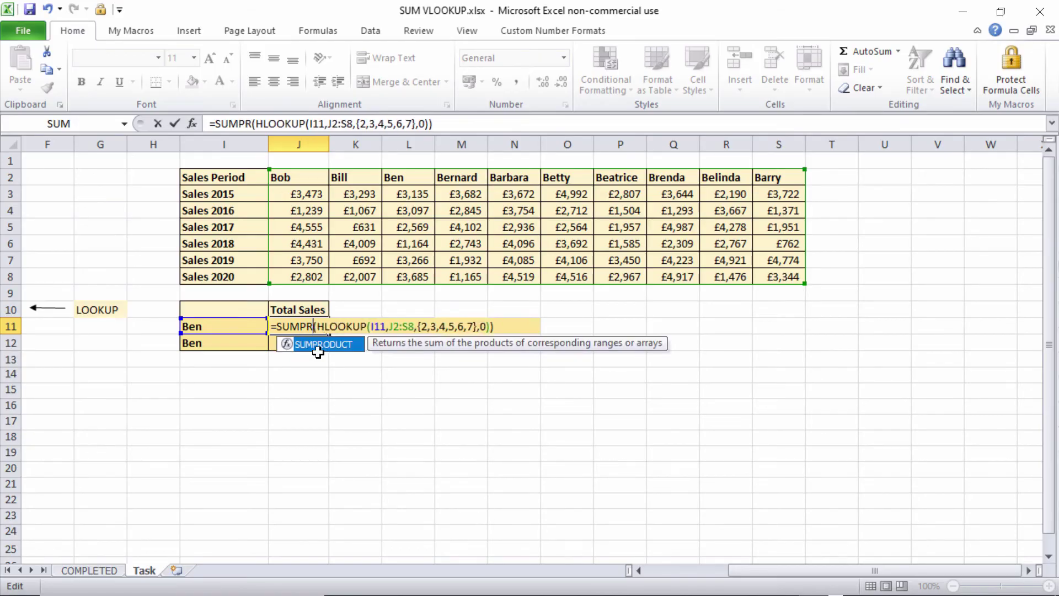
{"action": "type", "text": "ODUCT"}
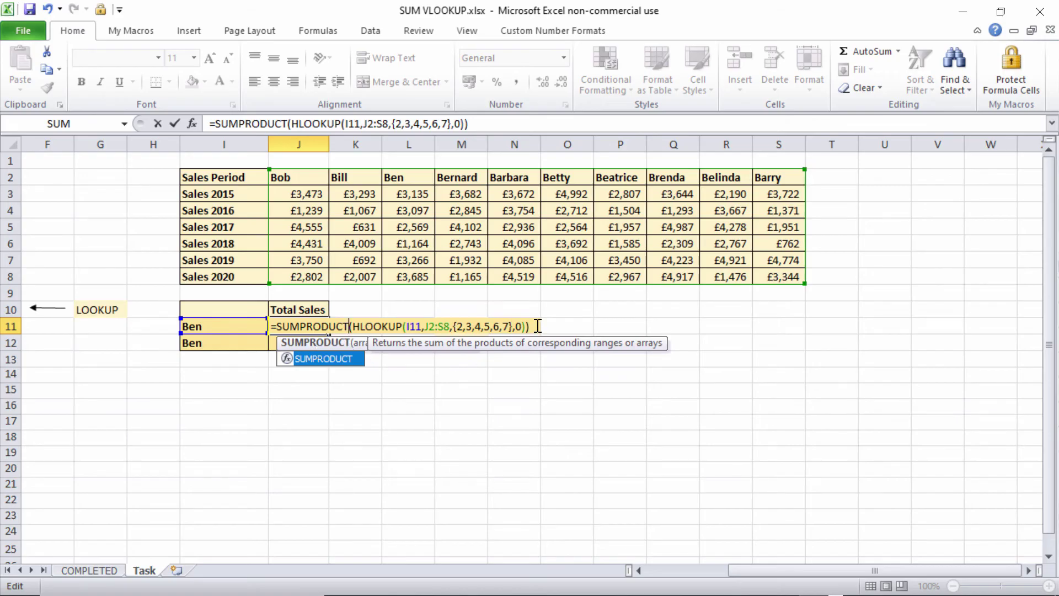
{"action": "key", "text": "Return"}
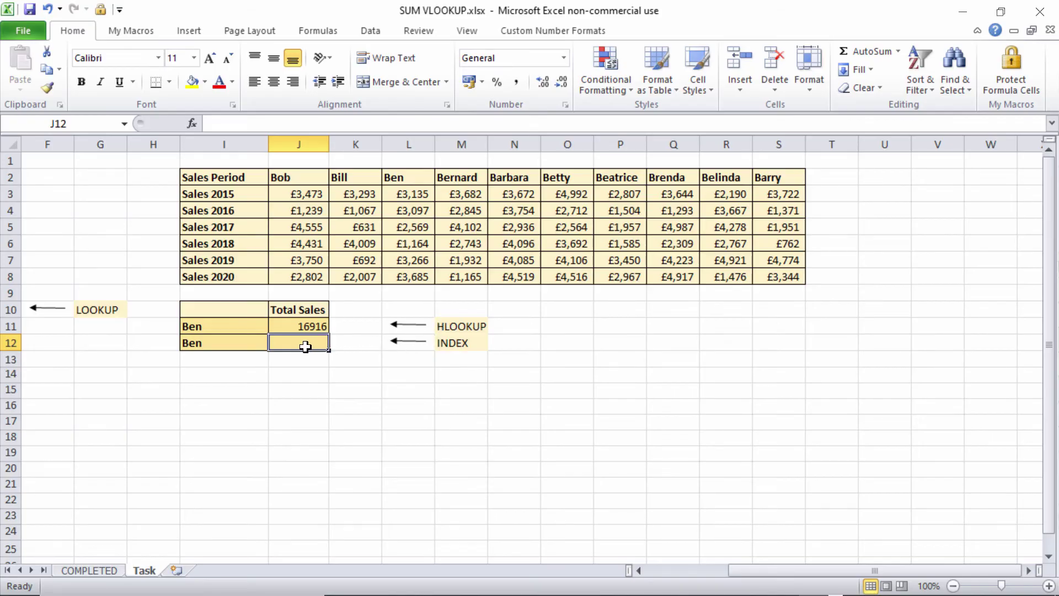
Enter =index(J3:S8,,match(I12,J2:S2,0)) in J12, which currently returns #VALUE!
{"action": "type", "text": "=i"}
{"action": "type", "text": "ndex"}
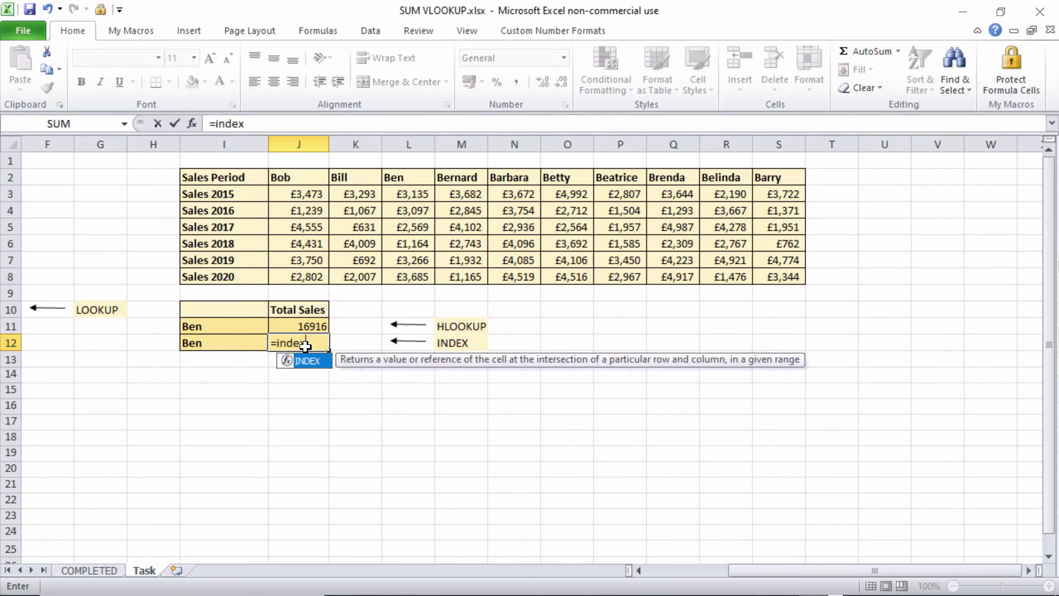
{"action": "type", "text": "("}
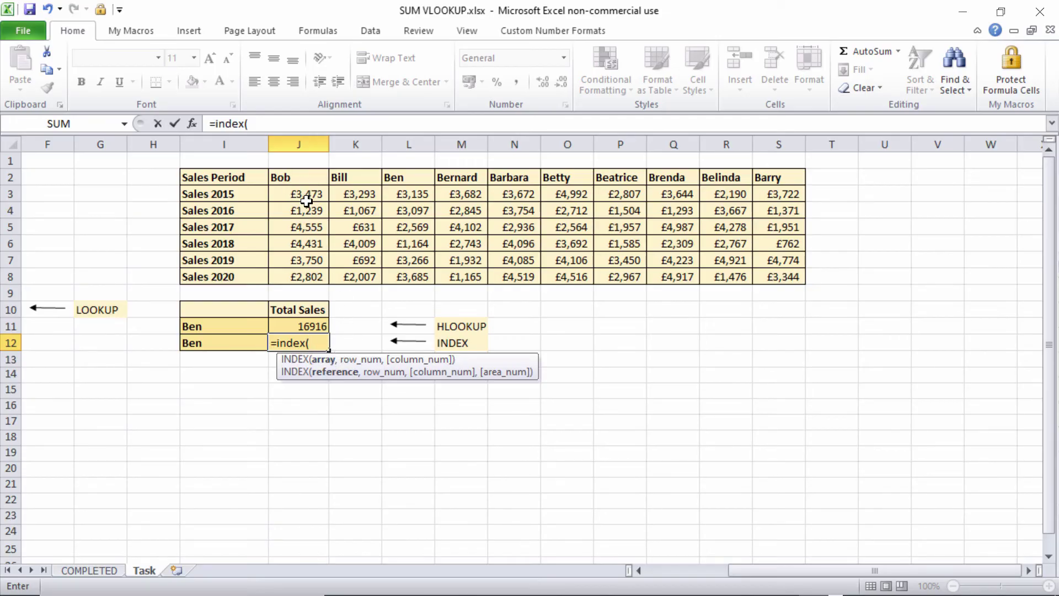
{"action": "left_click_drag", "start_coordinate": [317, 194], "coordinate": [761, 280]}
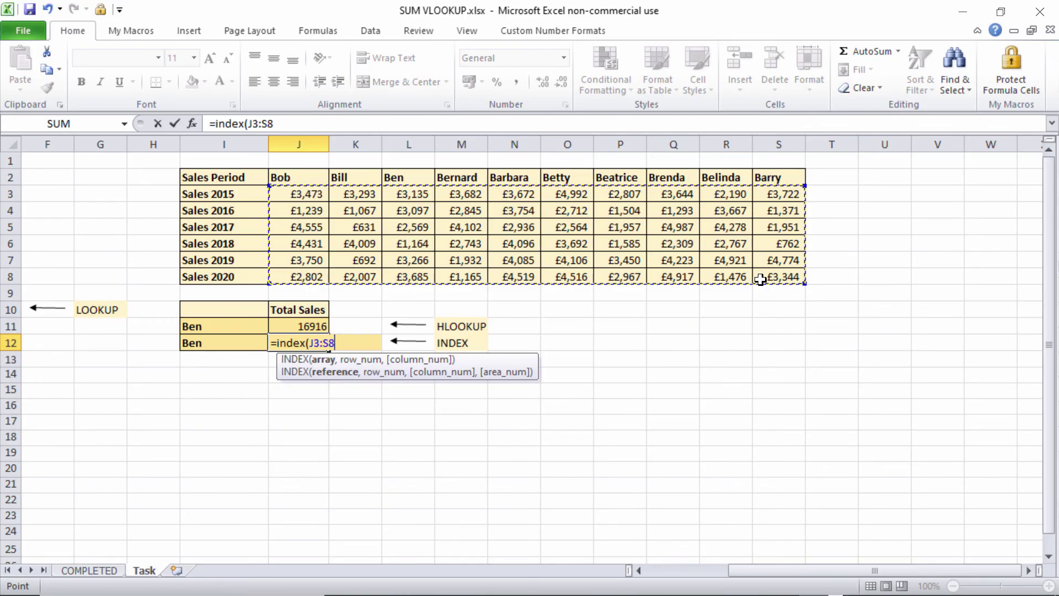
{"action": "type", "text": ","}
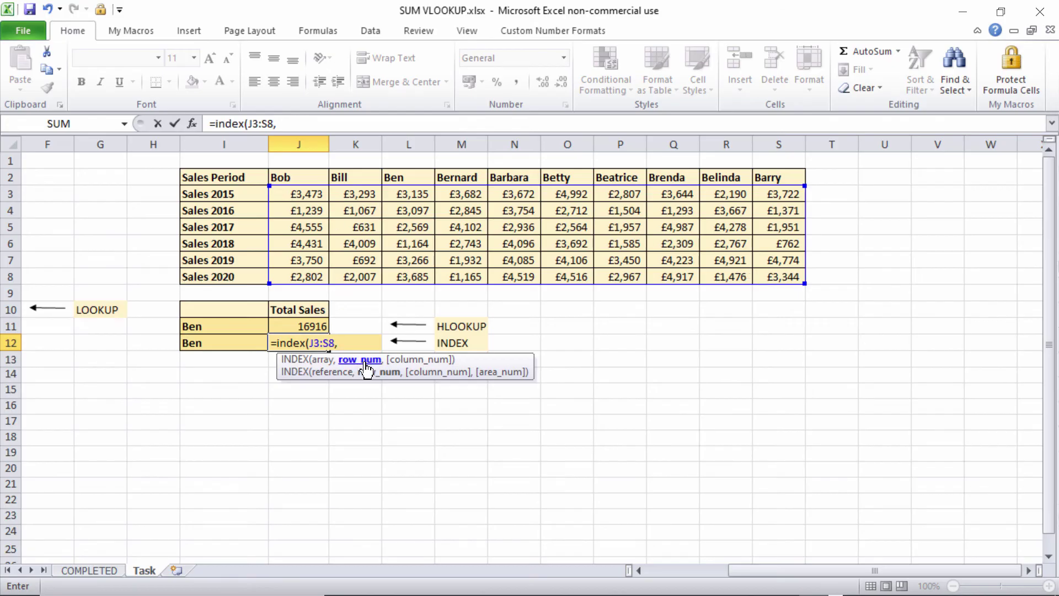
{"action": "type", "text": ","}
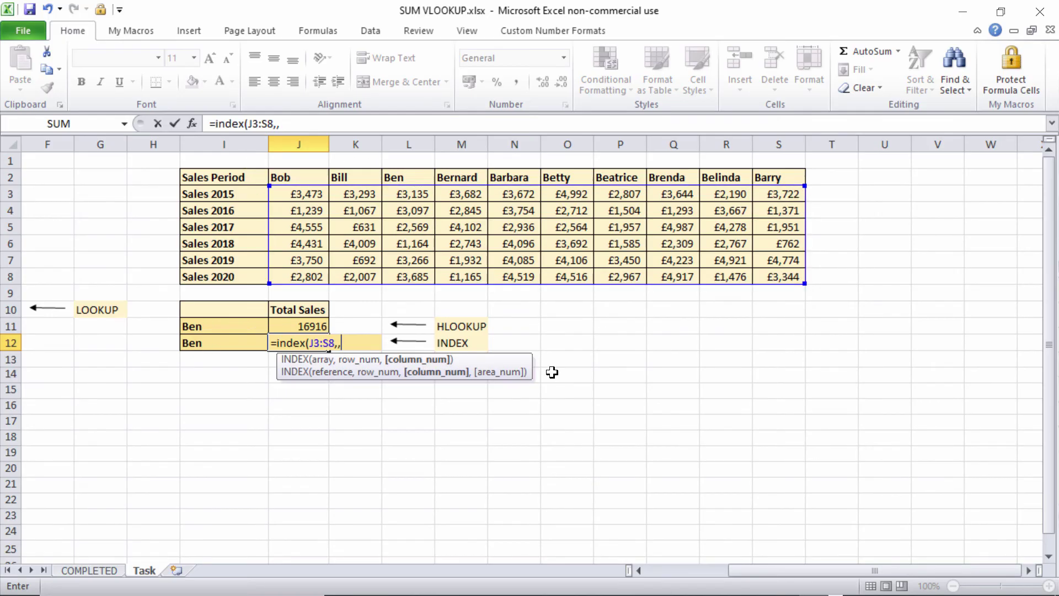
{"action": "type", "text": "m"}
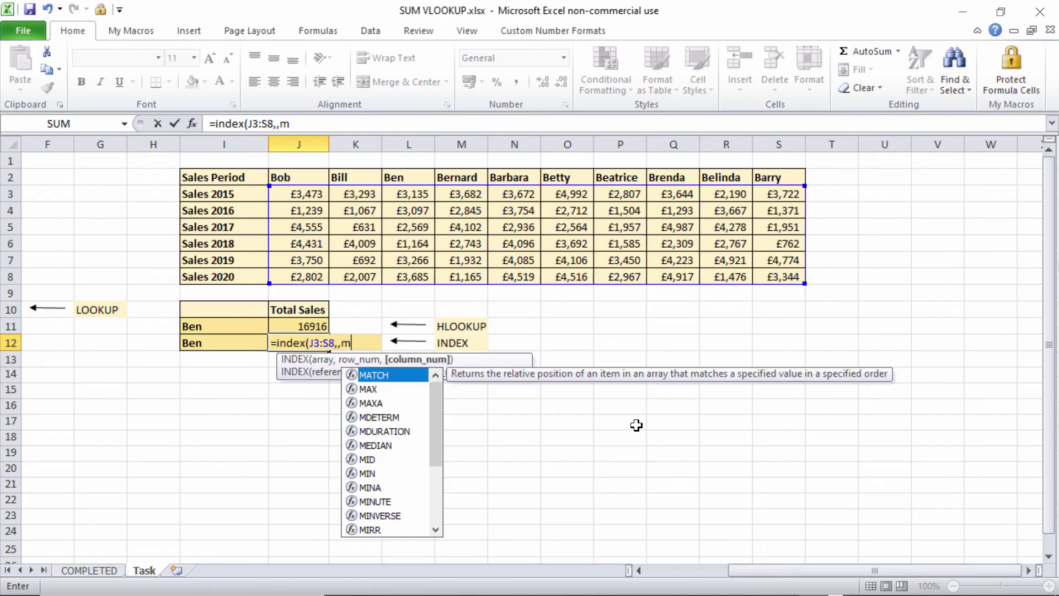
{"action": "type", "text": "atch("}
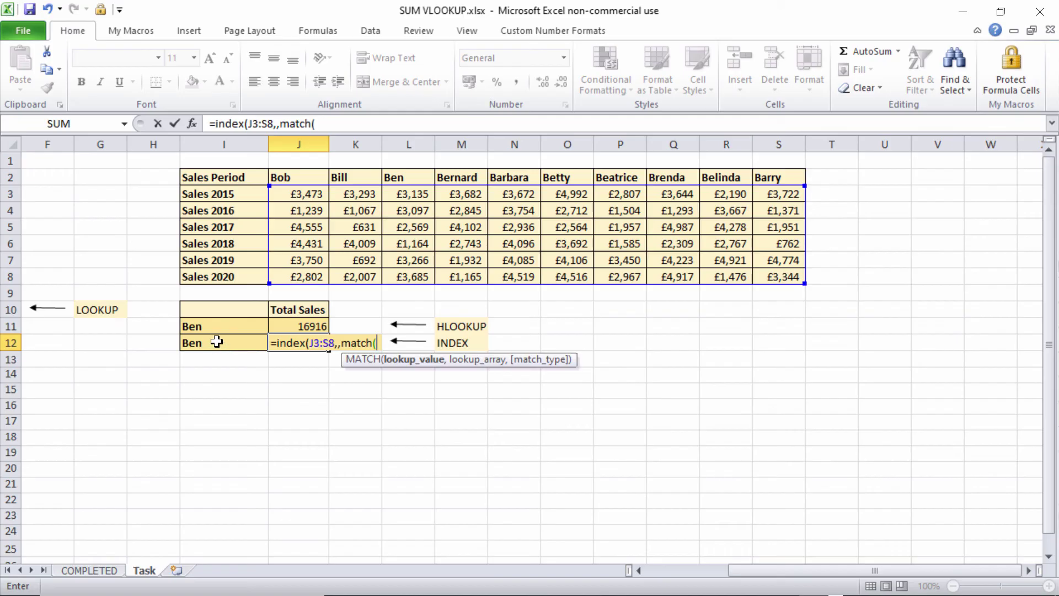
{"action": "left_click", "coordinate": [218, 339]}
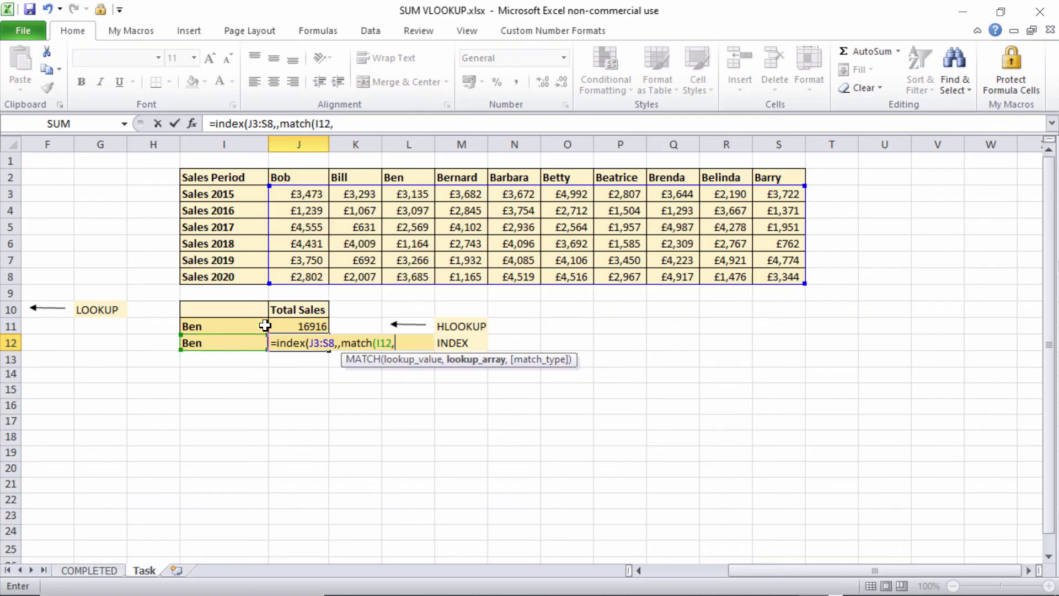
{"action": "left_click_drag", "start_coordinate": [320, 175], "coordinate": [761, 175]}
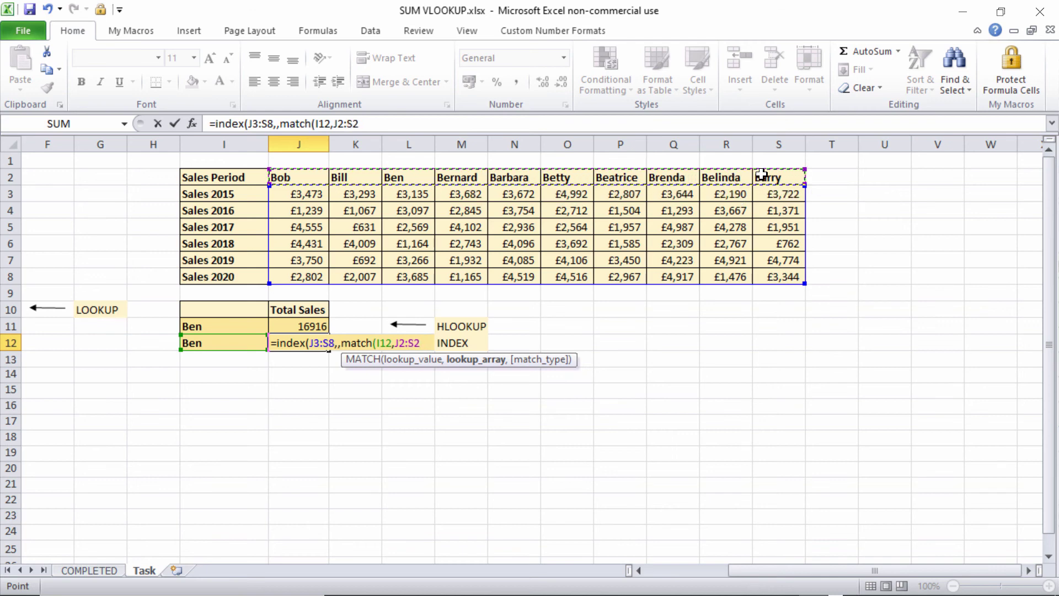
{"action": "type", "text": ",0)"}
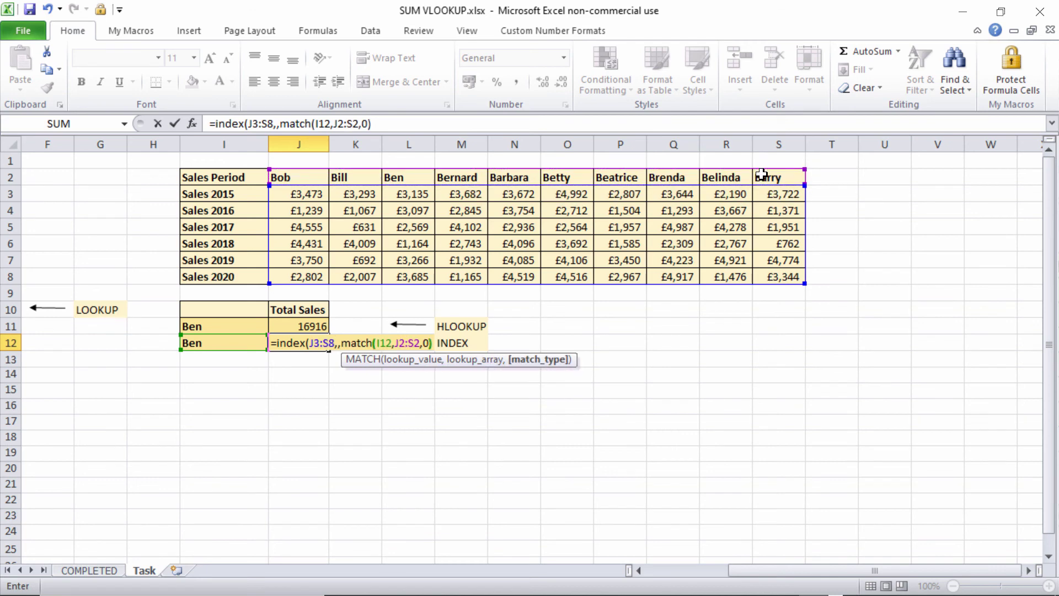
{"action": "type", "text": ")"}
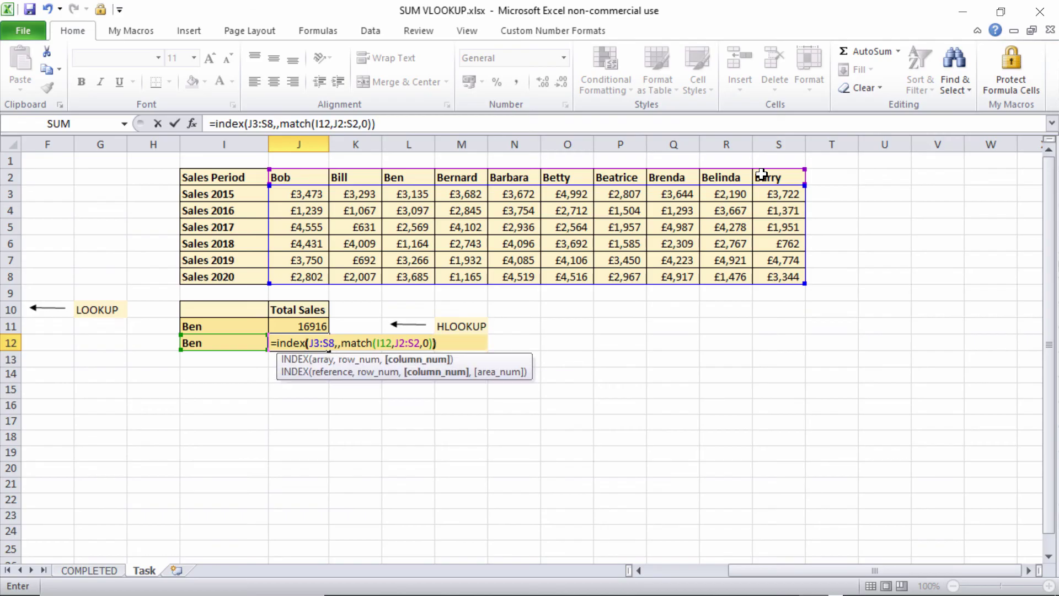
{"action": "key", "text": "F9"}
{"action": "key", "text": "Return"}
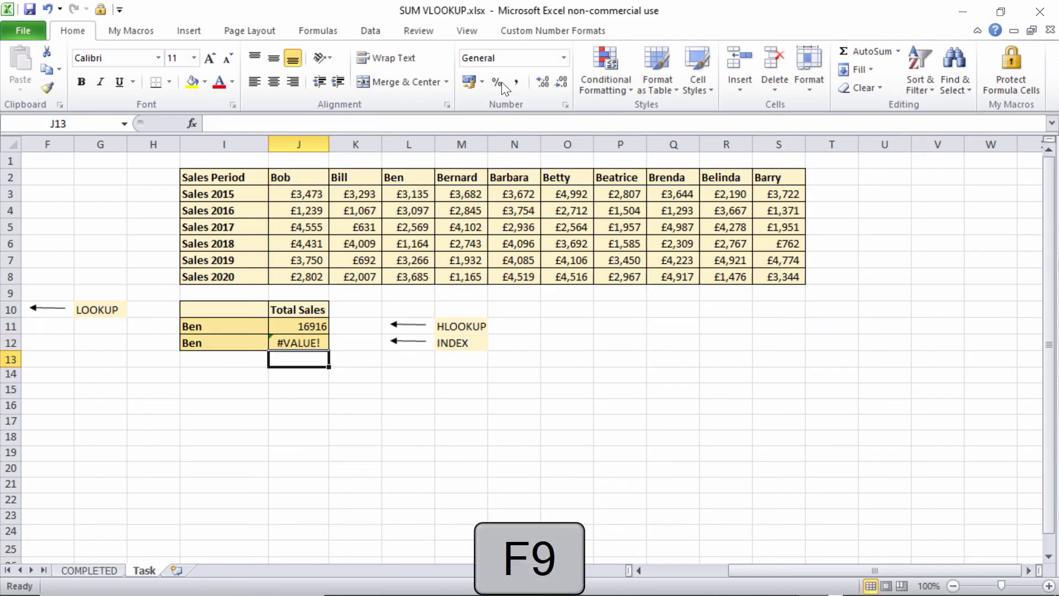
Preview J12's INDEX/MATCH values with F9, then wrap the formula in SUM to show 16916
{"action": "left_click", "coordinate": [307, 343]}
{"action": "double_click", "coordinate": [279, 342]}
{"action": "key", "text": "ctrl+z"}
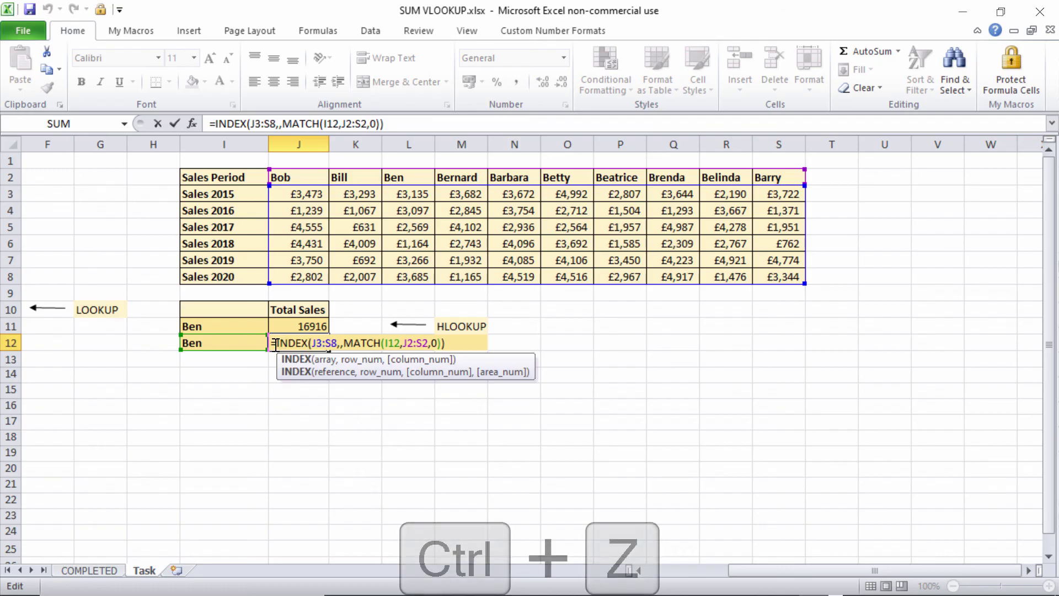
{"action": "left_click_drag", "start_coordinate": [276, 343], "coordinate": [458, 351]}
{"action": "key", "text": "F9"}
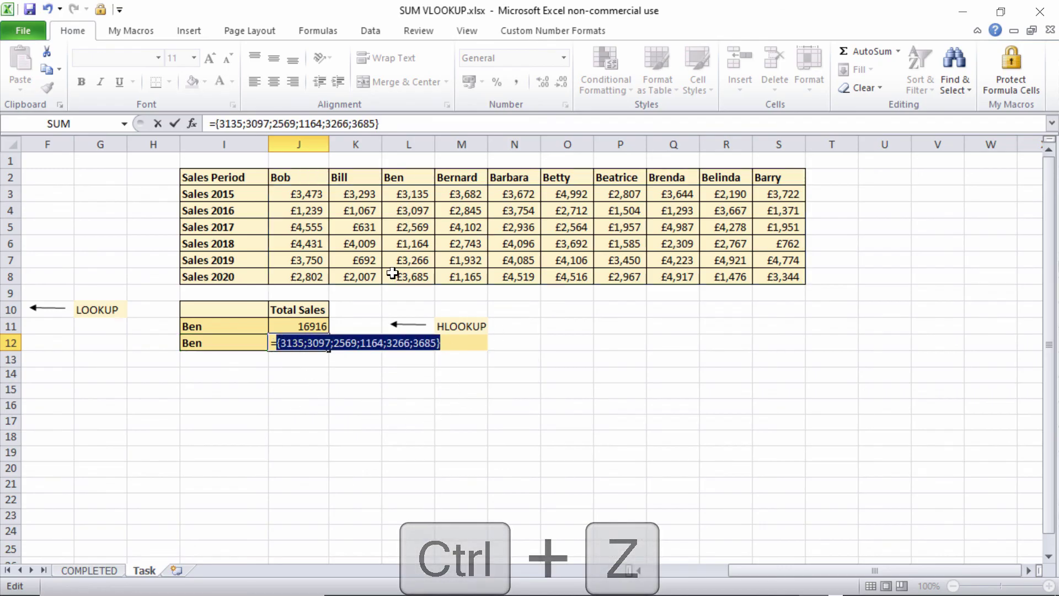
{"action": "key", "text": "ctrl+z"}
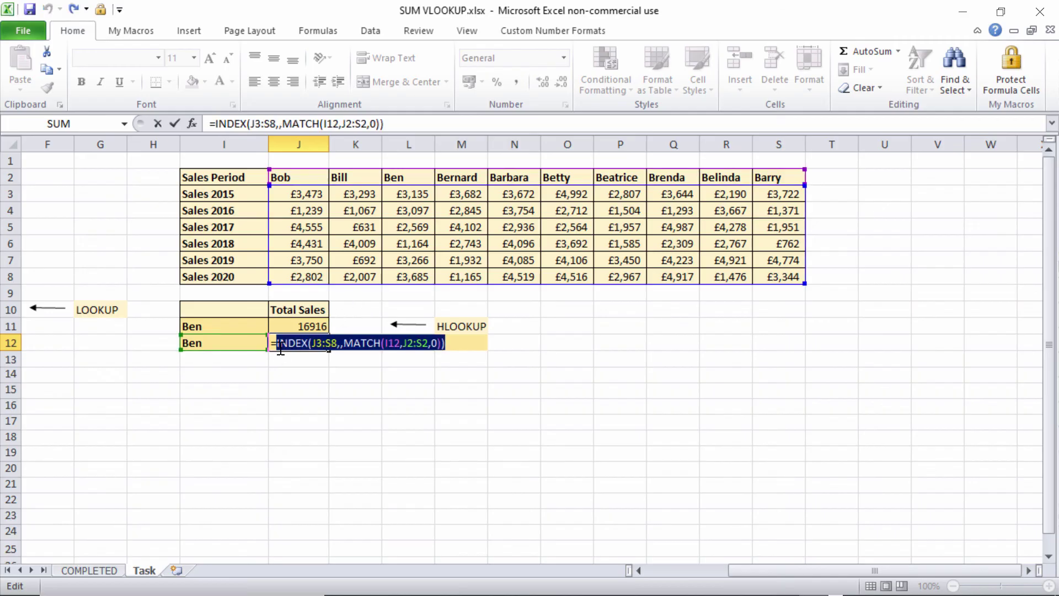
{"action": "key", "text": "Left"}
{"action": "type", "text": "sum("}
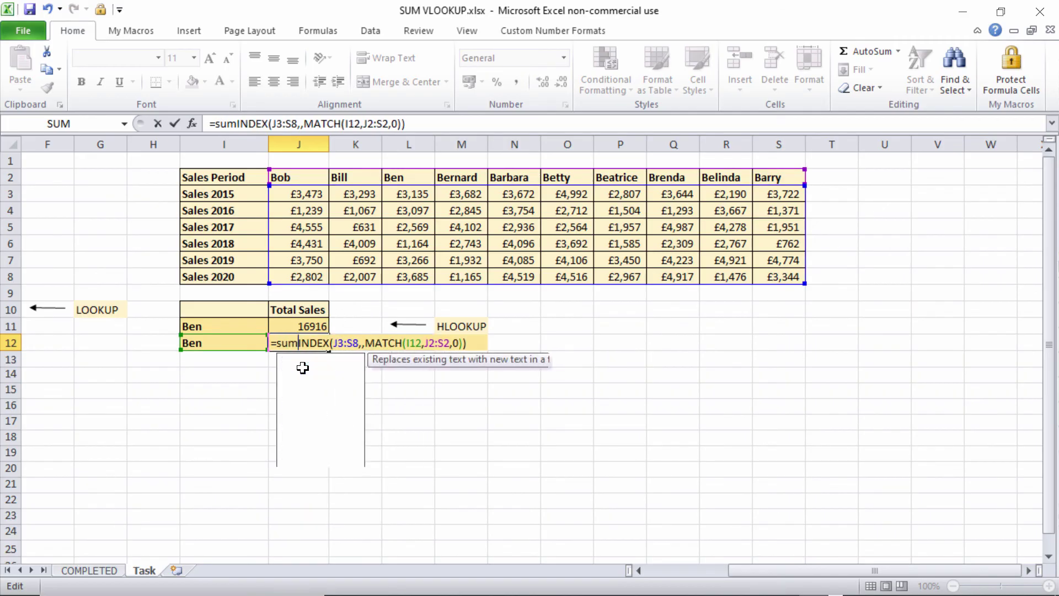
{"action": "left_click", "coordinate": [478, 344]}
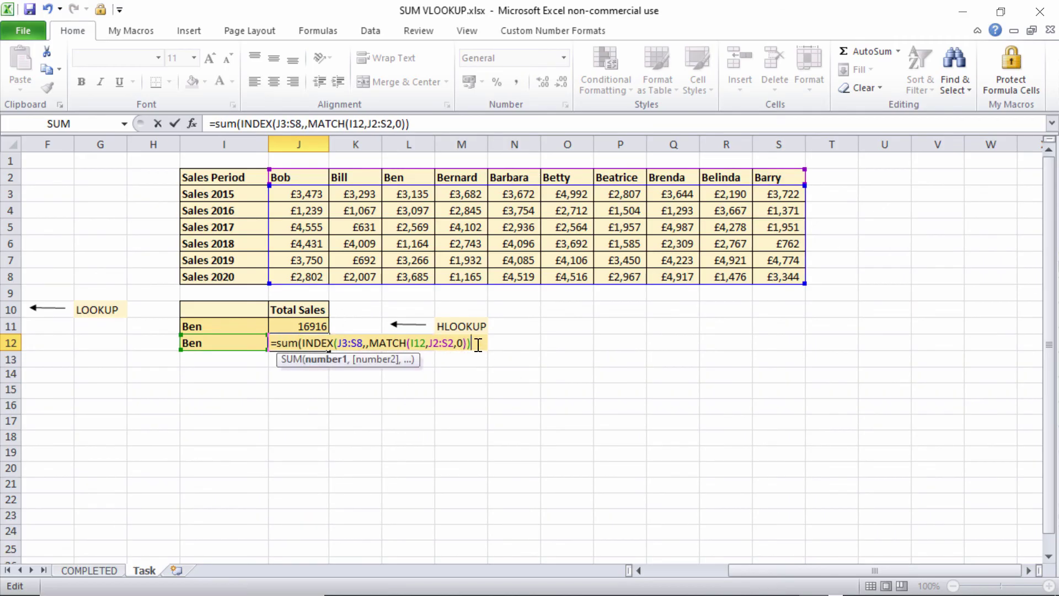
{"action": "key", "text": "Return"}
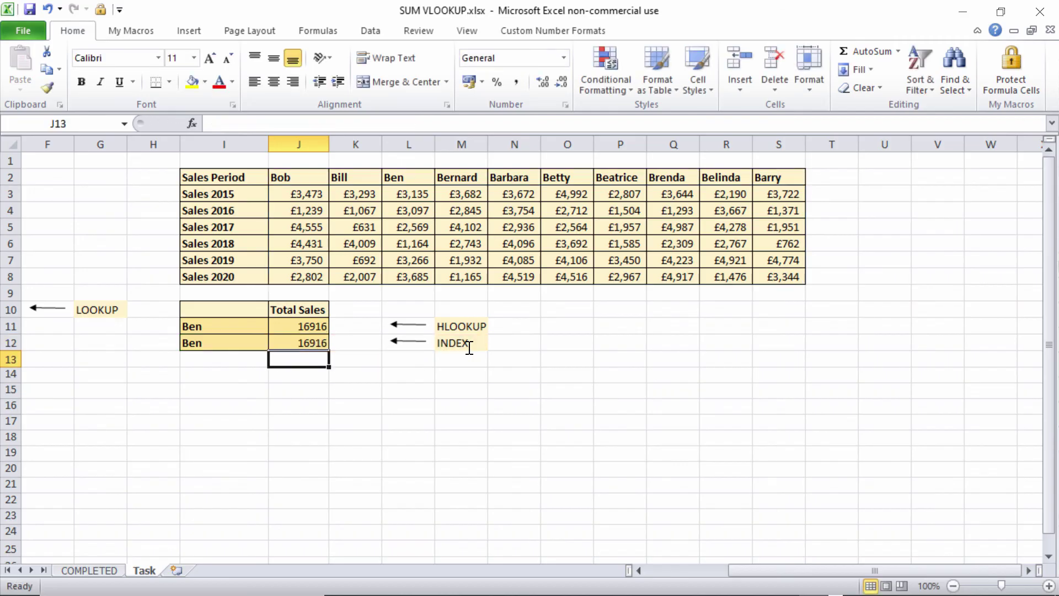
{"action": "double_click", "coordinate": [313, 326]}
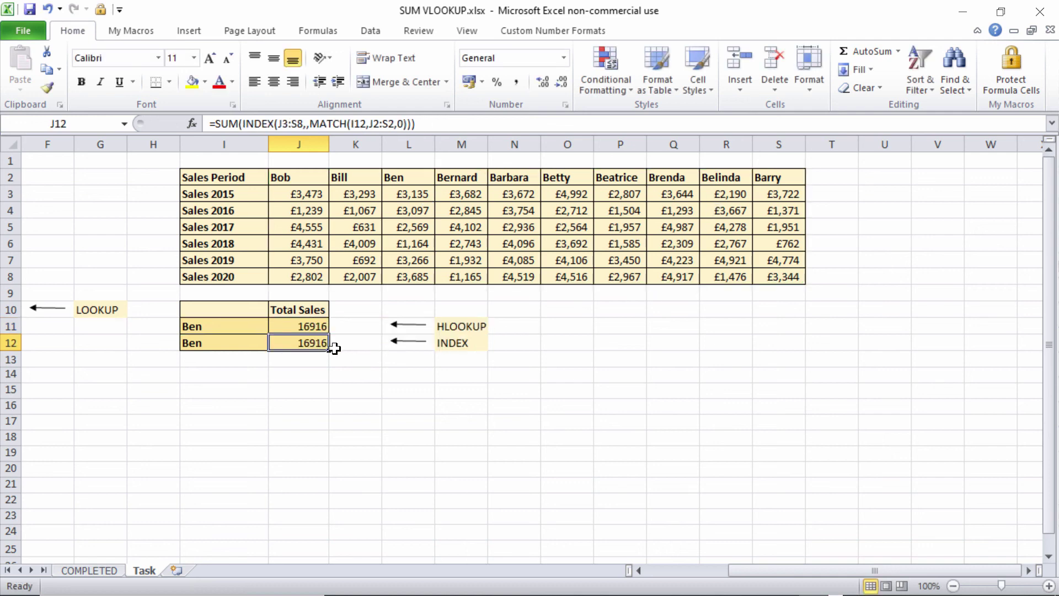
{"action": "double_click", "coordinate": [325, 344]}
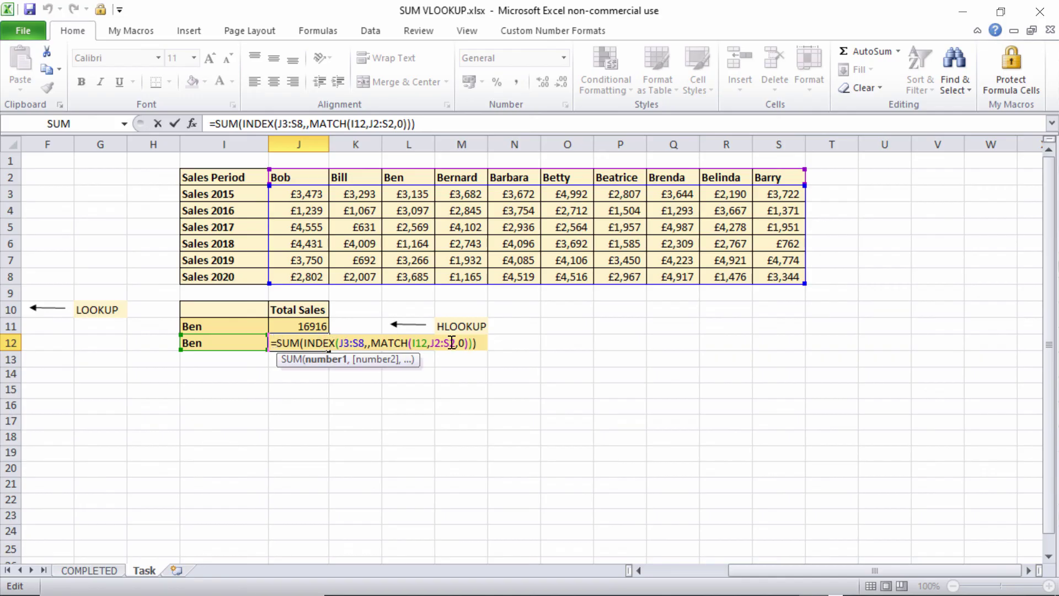
{"action": "key", "text": "Return"}
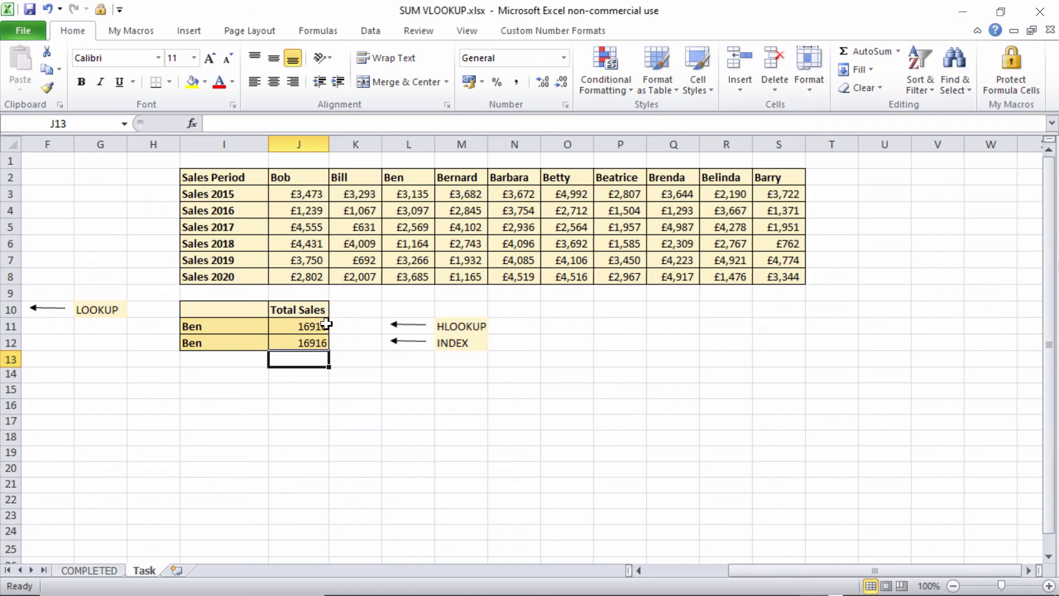
{"action": "double_click", "coordinate": [323, 326]}
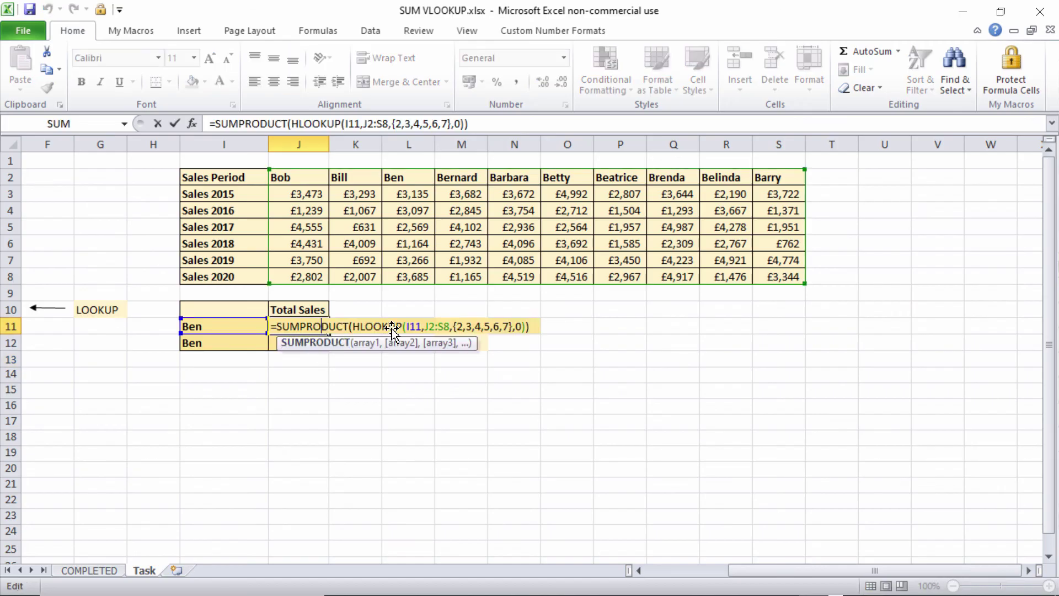
{"action": "key", "text": "Return"}
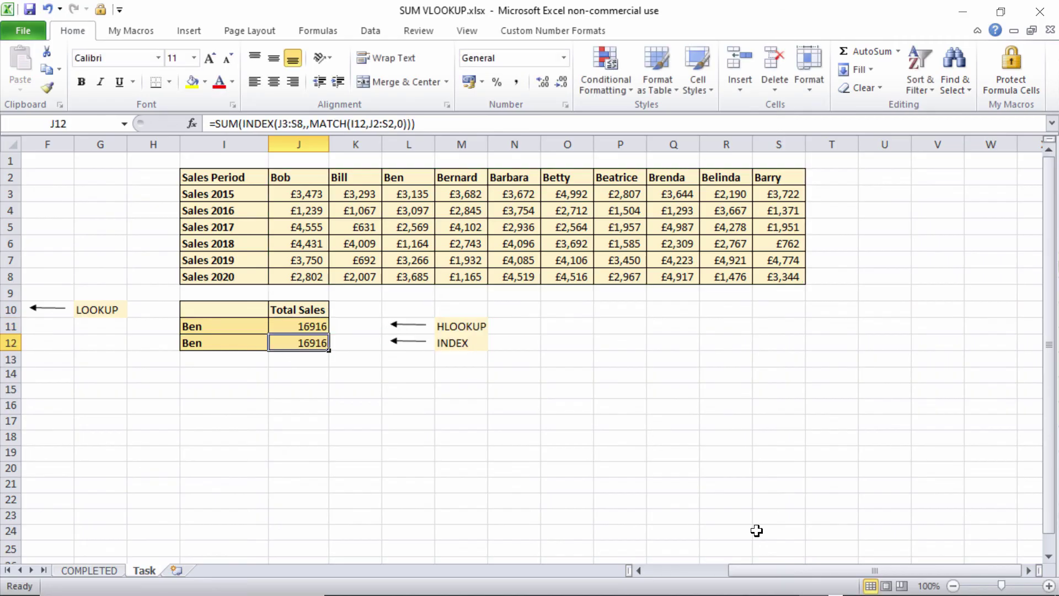
Scroll back to column A to show the Price List and Shopping List tables
{"action": "left_click_drag", "start_coordinate": [793, 571], "coordinate": [693, 588]}
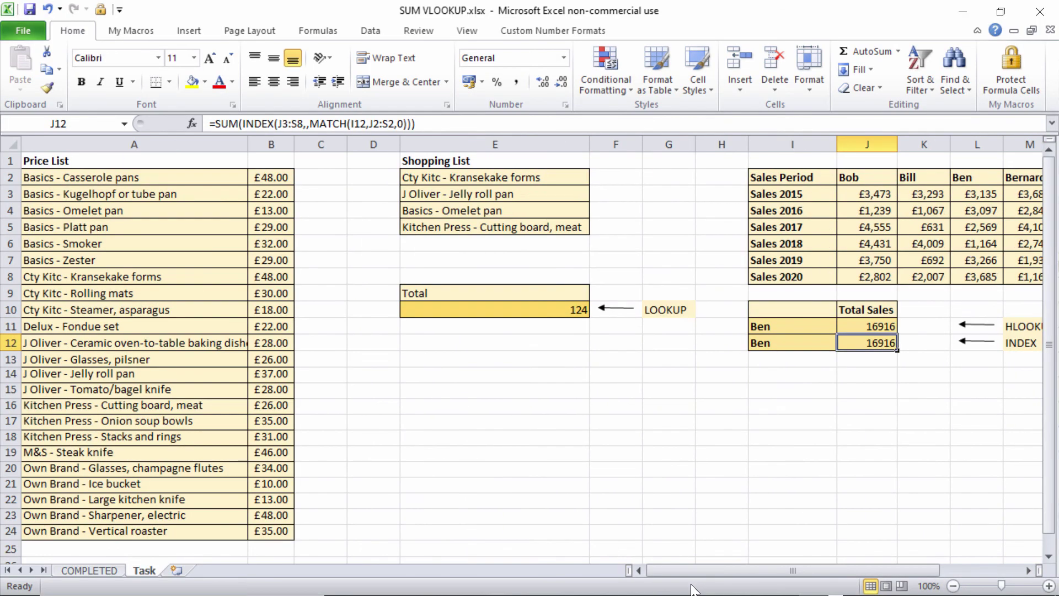